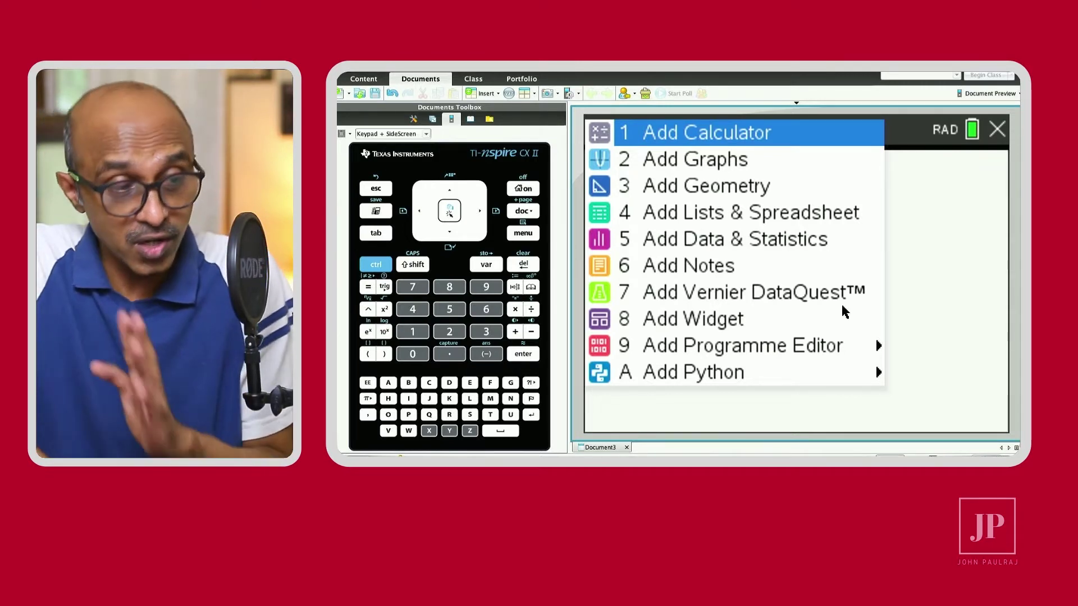
Add a Calculator page to the new document
{"action": "left_click", "coordinate": [807, 132]}
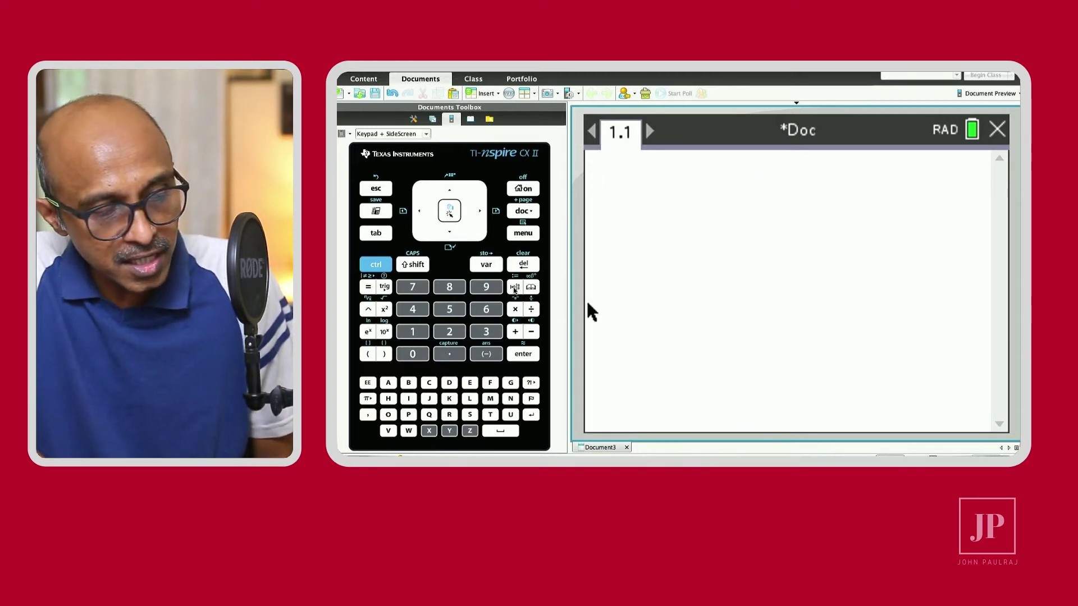
Examine the palettes of math templates, trigonometric functions, and constants and angle symbols, leaving the entry line empty
{"action": "left_click", "coordinate": [515, 288]}
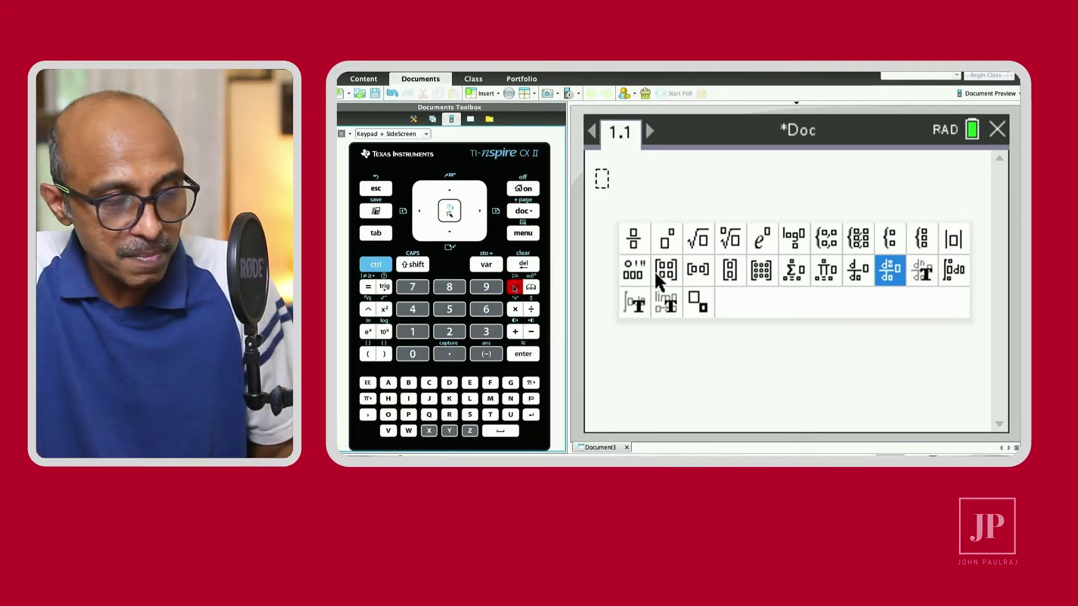
{"action": "left_click", "coordinate": [626, 334]}
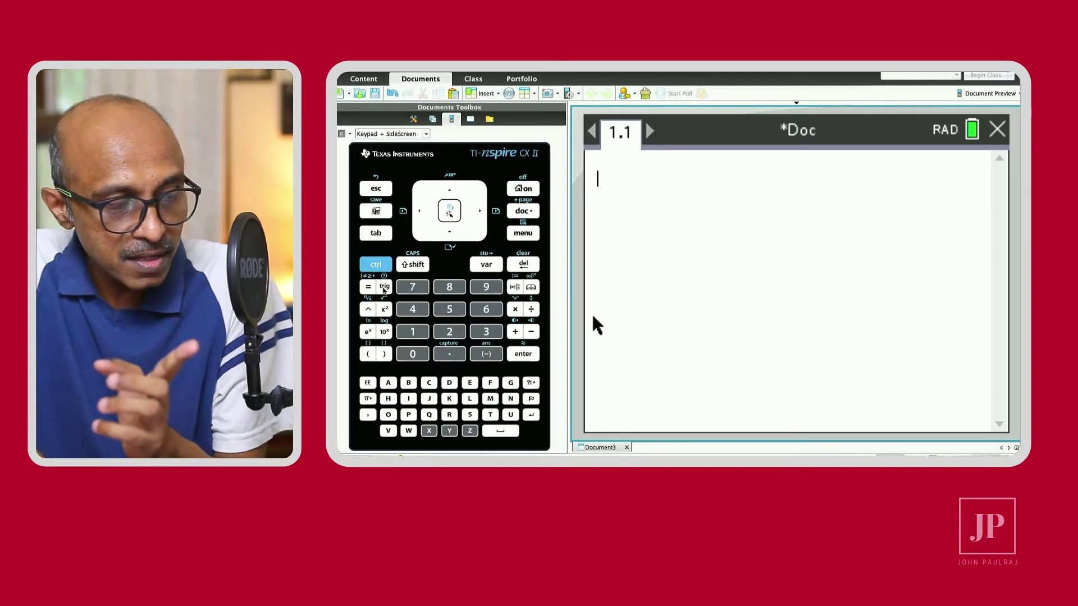
{"action": "left_click", "coordinate": [384, 288]}
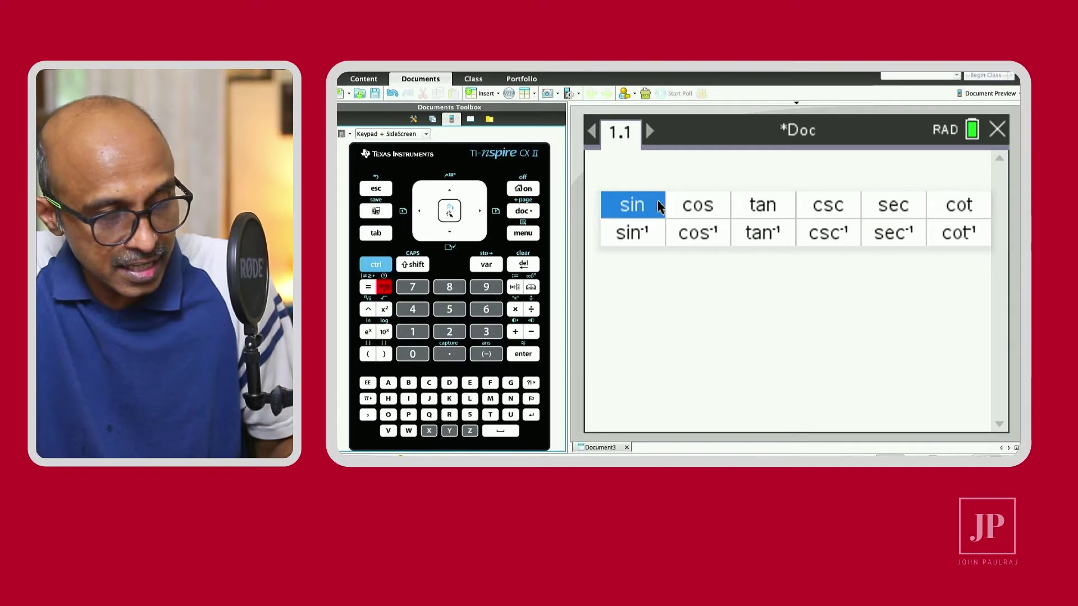
{"action": "key", "text": "Escape"}
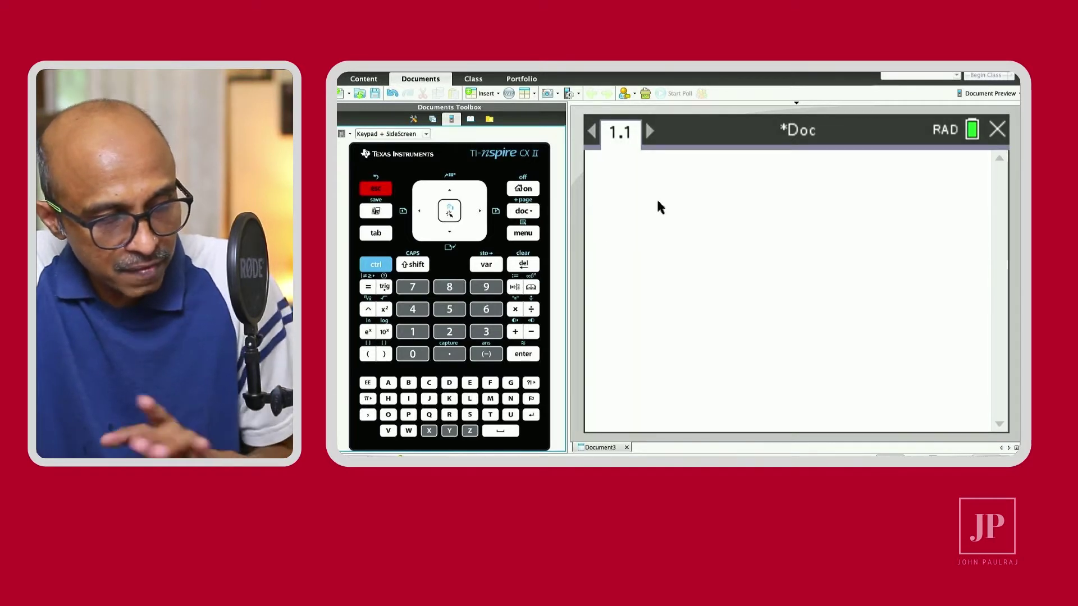
{"action": "left_click", "coordinate": [368, 399]}
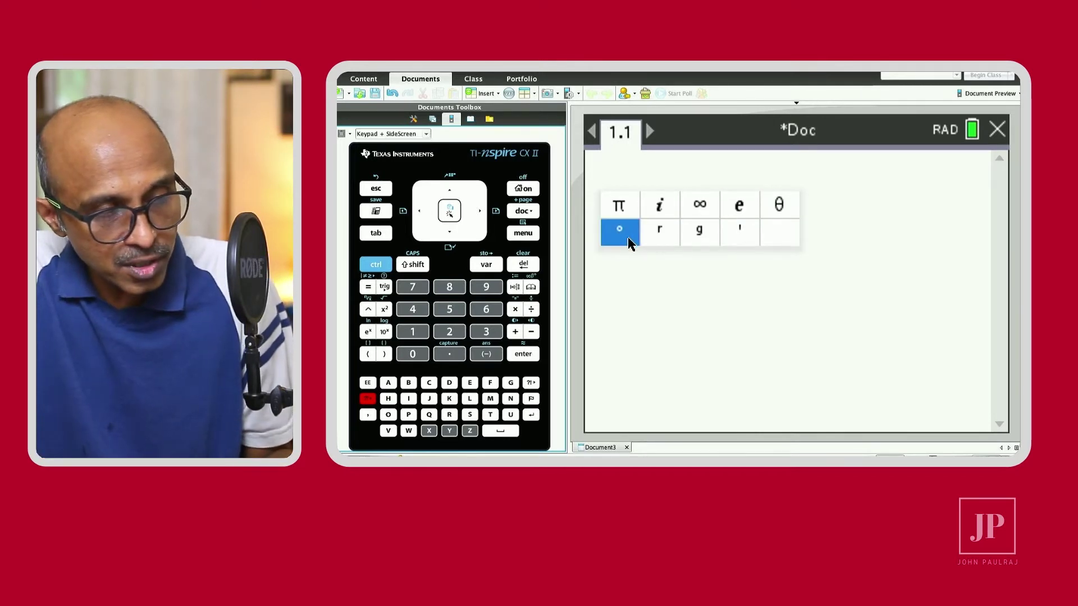
{"action": "key", "text": "Escape"}
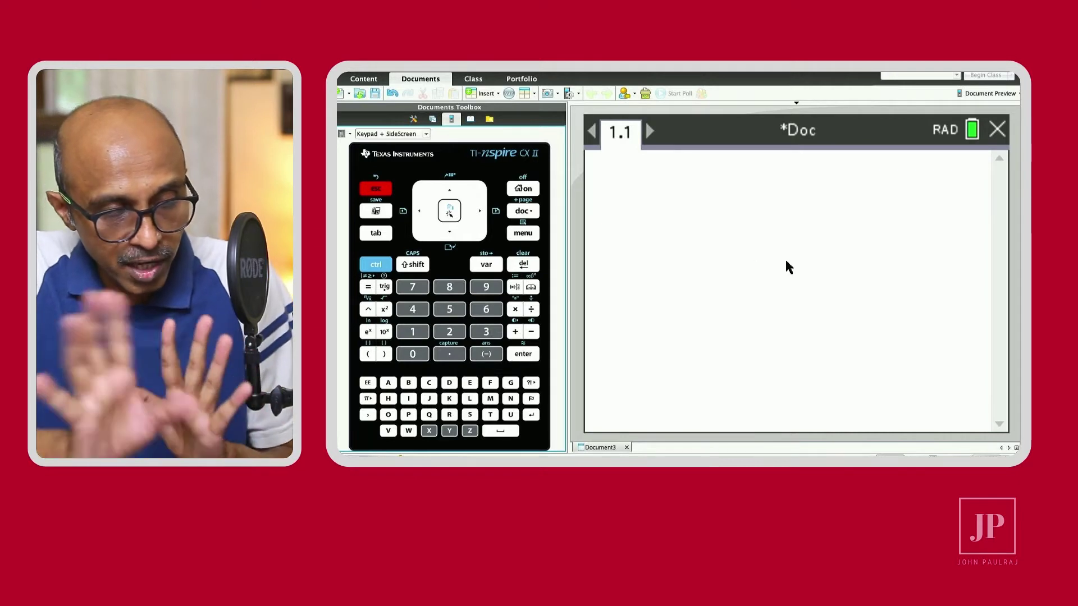
{"action": "left_click", "coordinate": [628, 296]}
{"action": "key", "text": "BackSpace"}
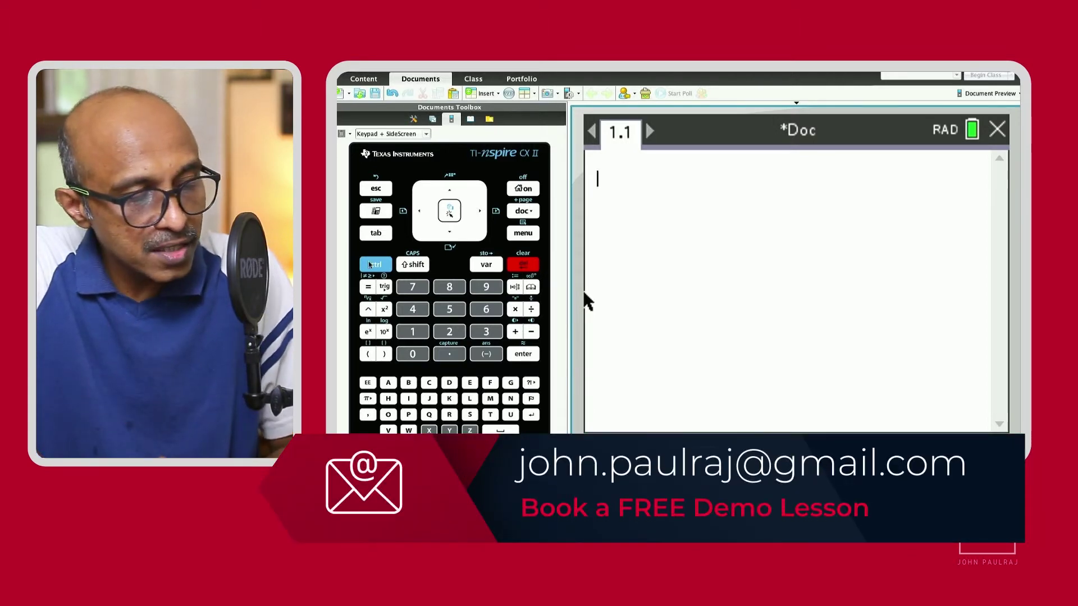
Try out an empty fraction template on the entry line and clear it again
{"action": "key", "text": "ctrl+slash"}
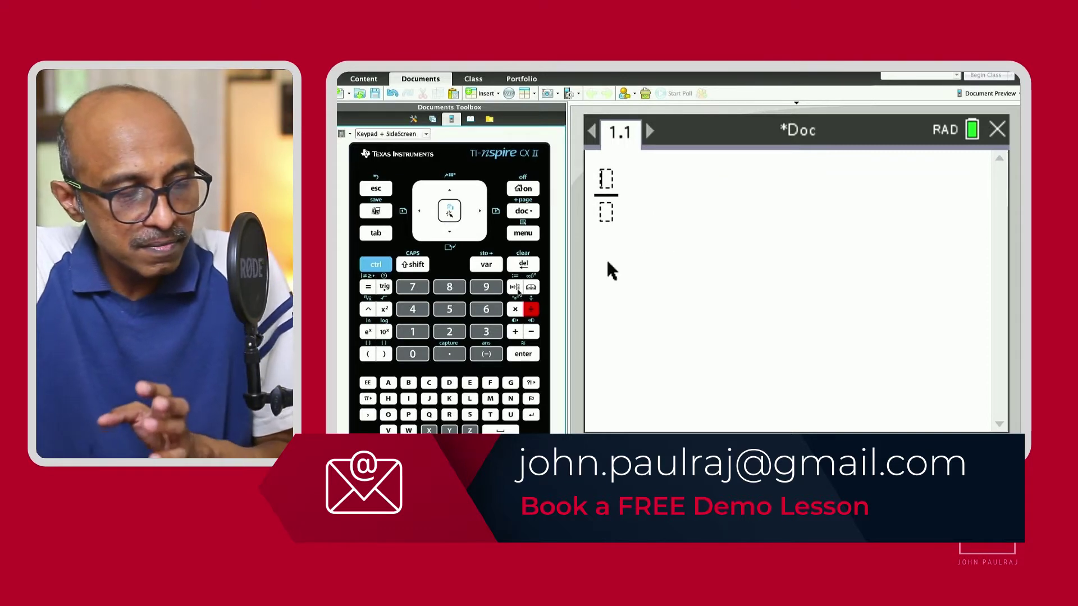
{"action": "left_click", "coordinate": [515, 287]}
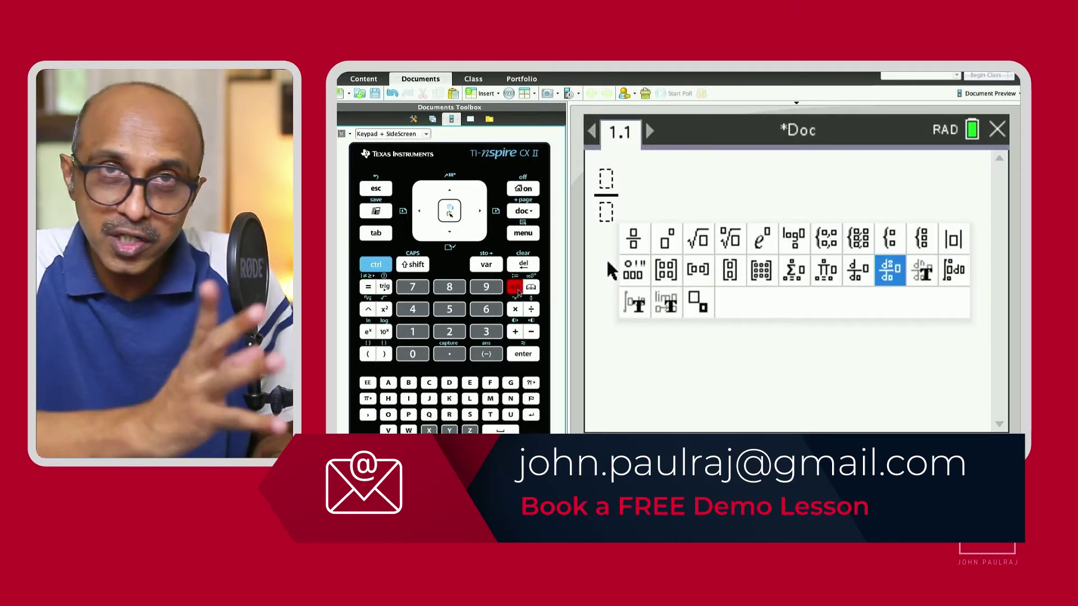
{"action": "key", "text": "Escape"}
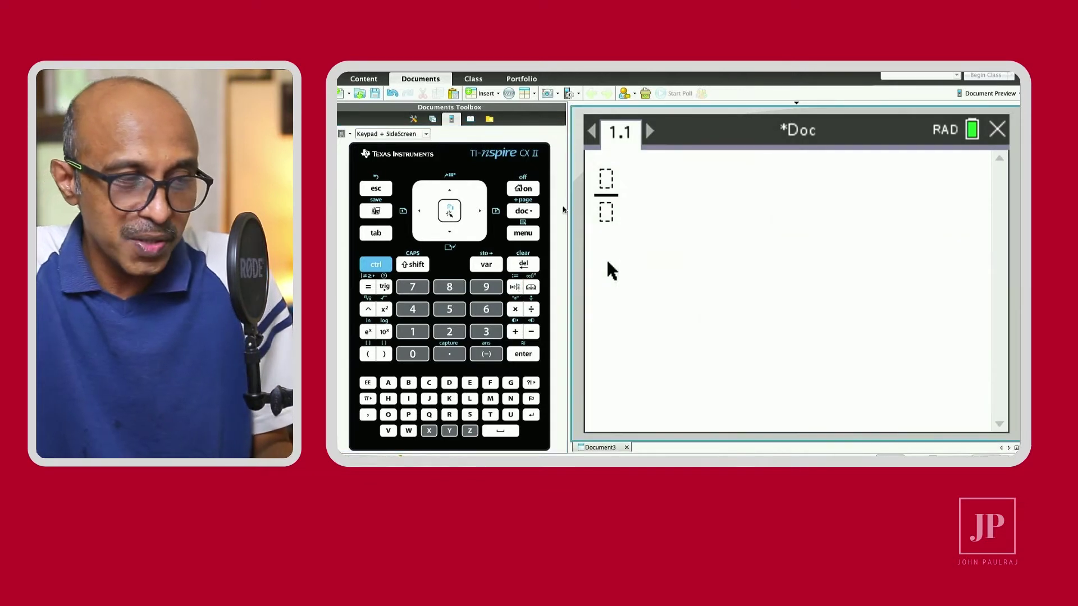
{"action": "left_click", "coordinate": [624, 206]}
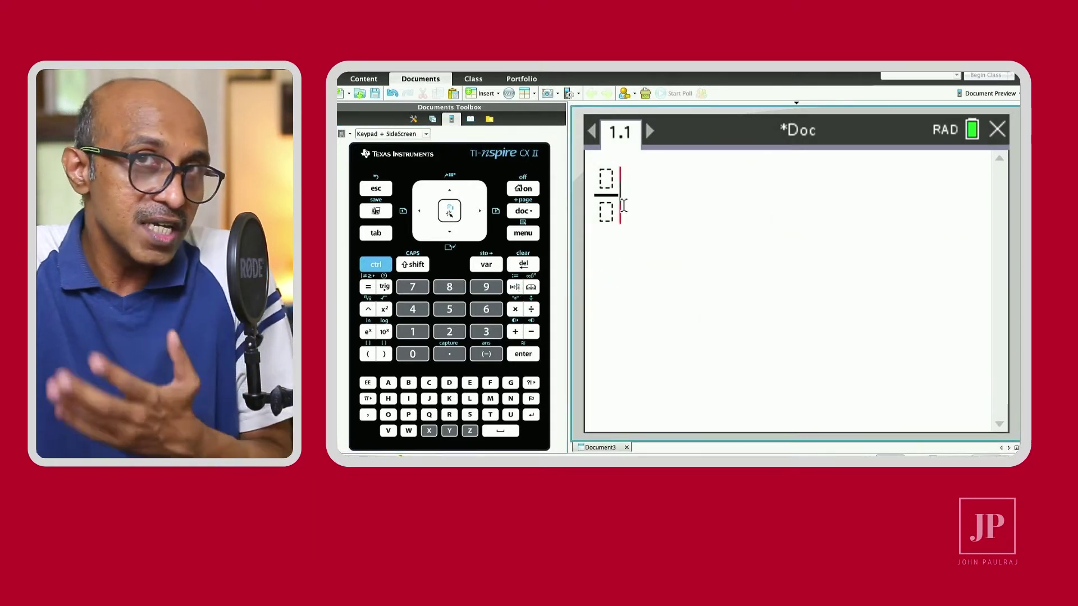
{"action": "key", "text": "BackSpace"}
{"action": "key", "text": "BackSpace"}
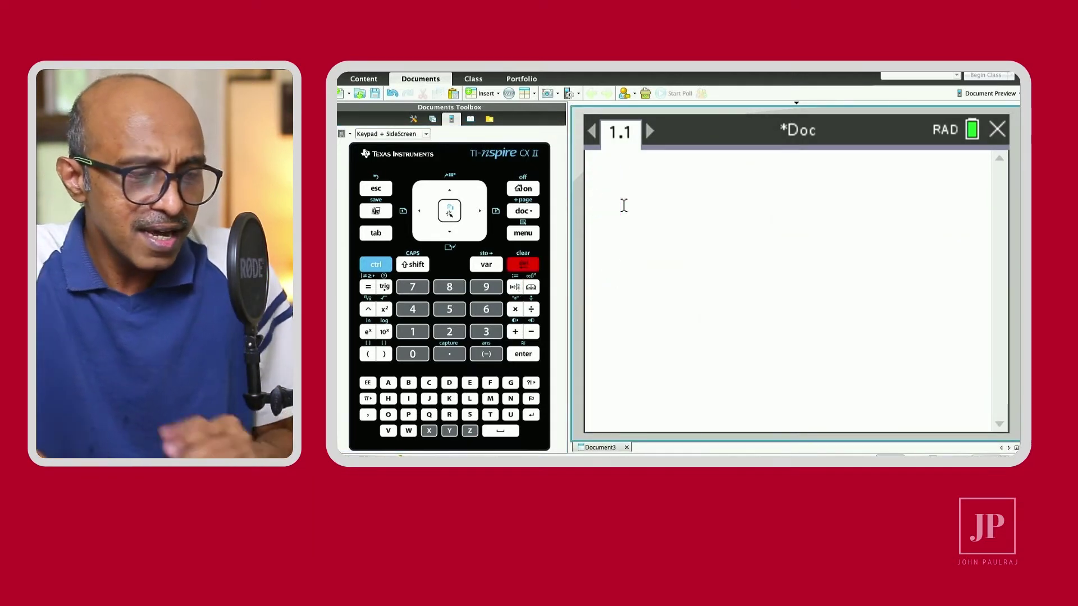
Calculate 9 multiplied by 2
{"action": "left_click", "coordinate": [494, 293]}
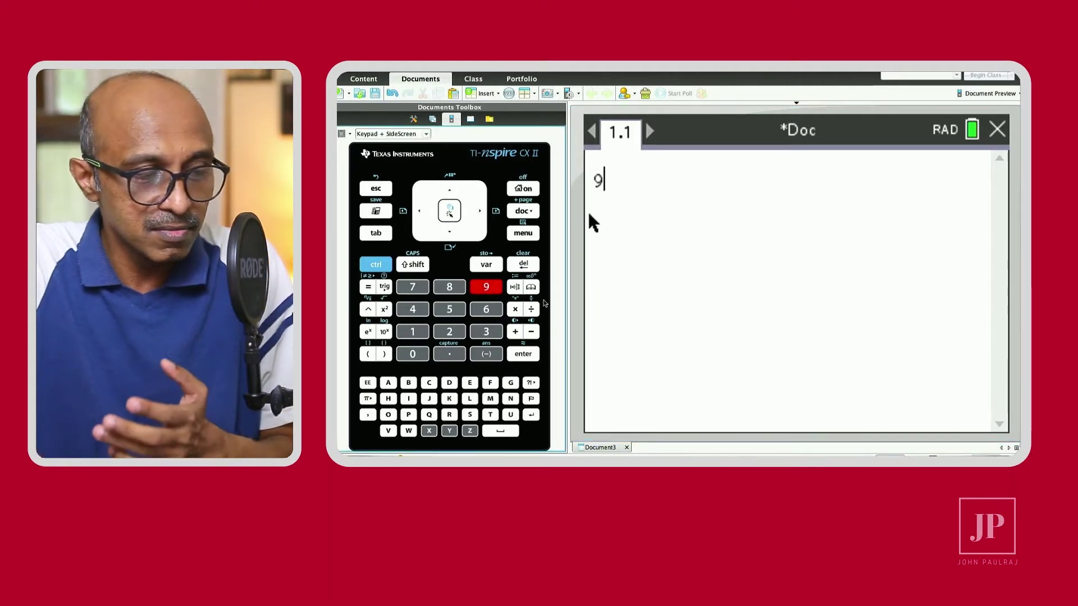
{"action": "left_click", "coordinate": [514, 312]}
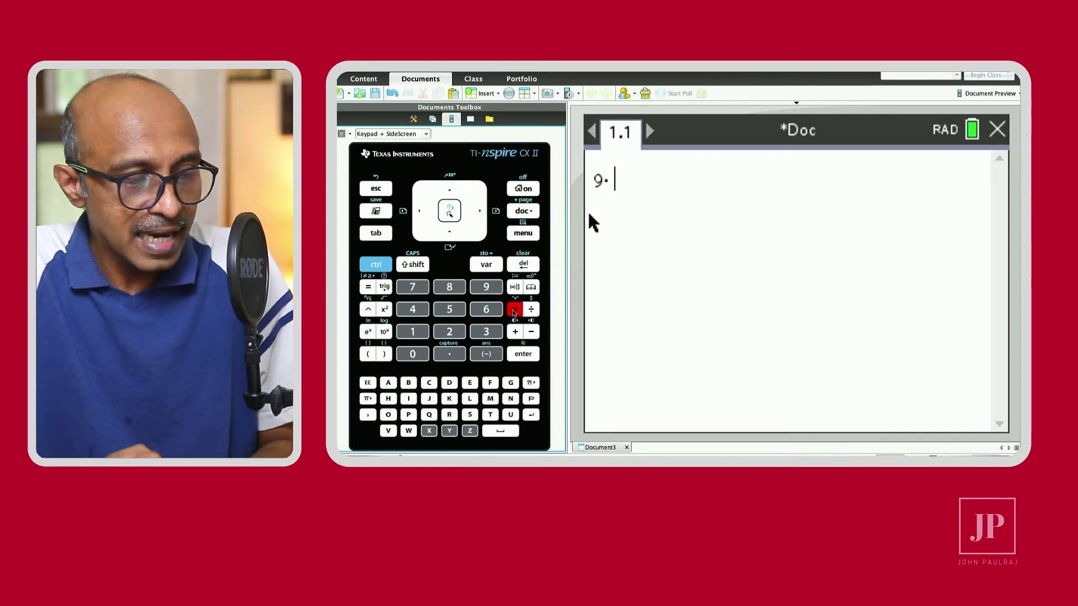
{"action": "left_click", "coordinate": [451, 332]}
{"action": "key", "text": "Return"}
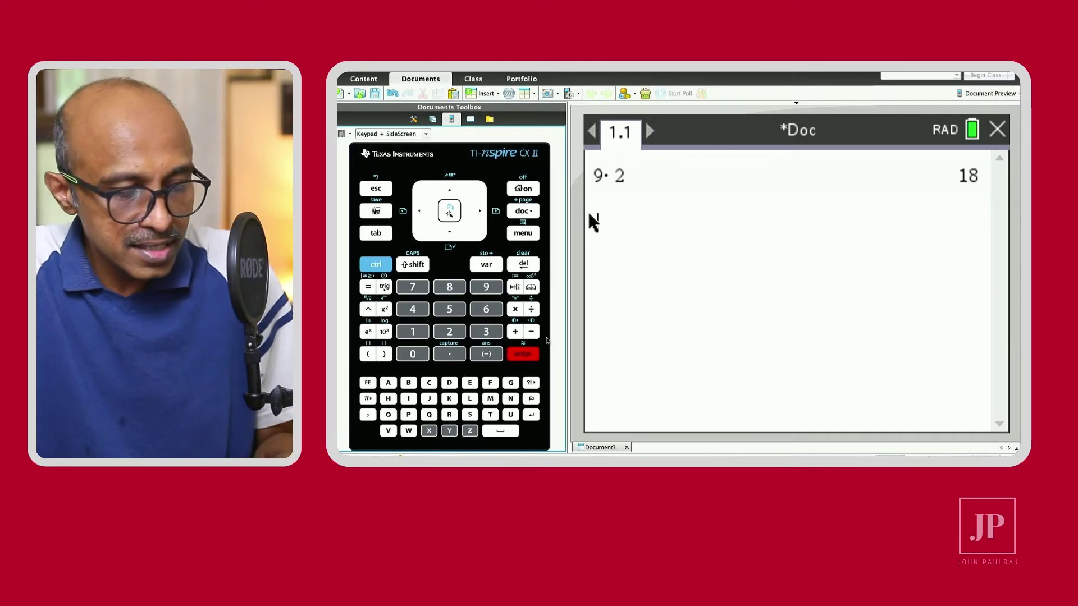
Evaluate 2 raised to the power of negative three sevenths, entering the exponent as a stacked fraction
{"action": "type", "text": "2"}
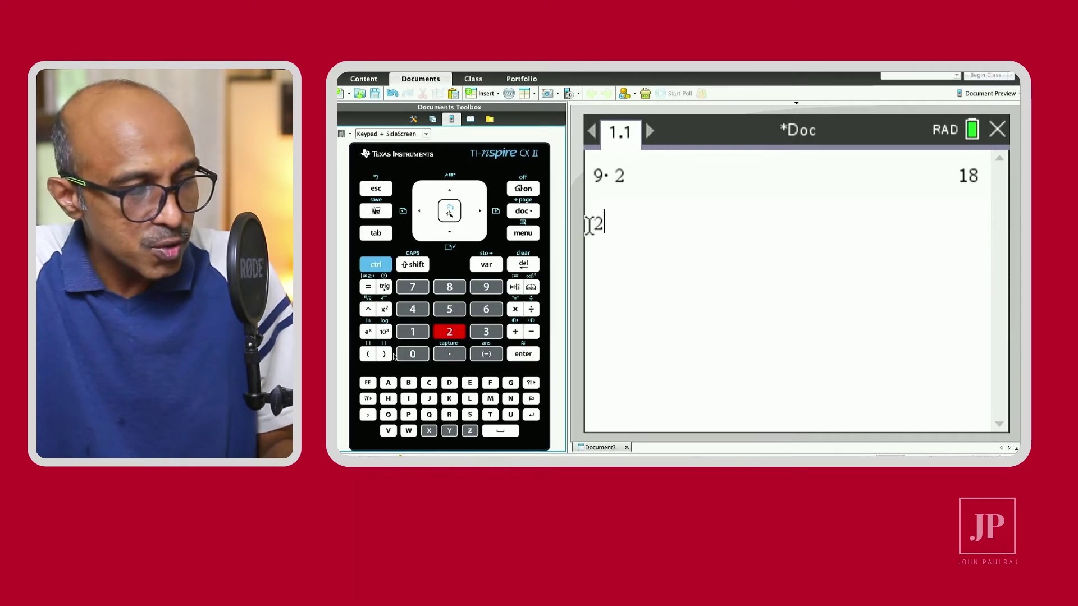
{"action": "left_click", "coordinate": [367, 309]}
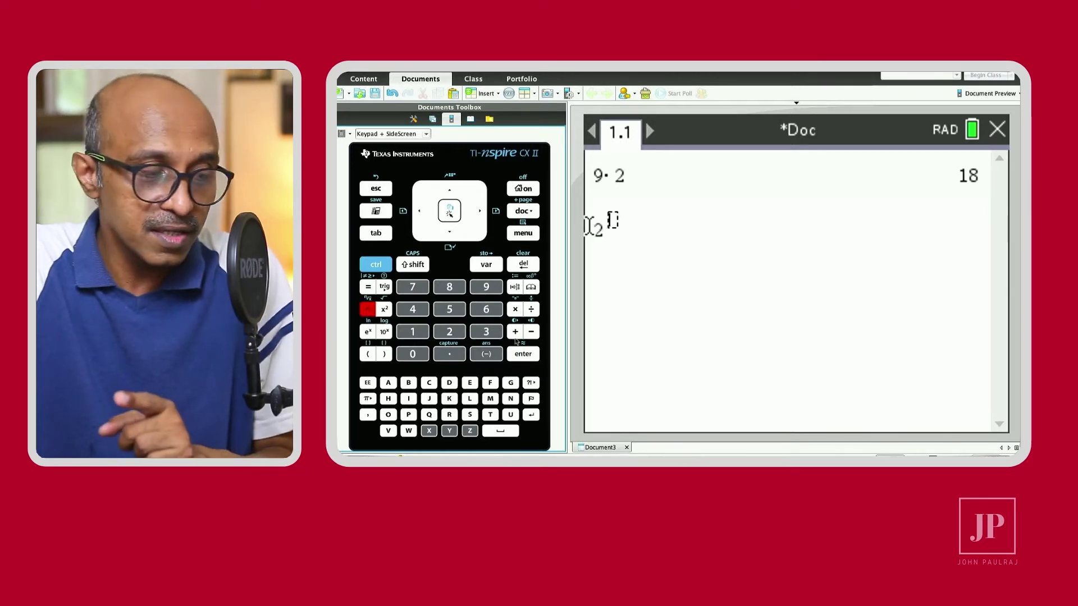
{"action": "left_click", "coordinate": [490, 354]}
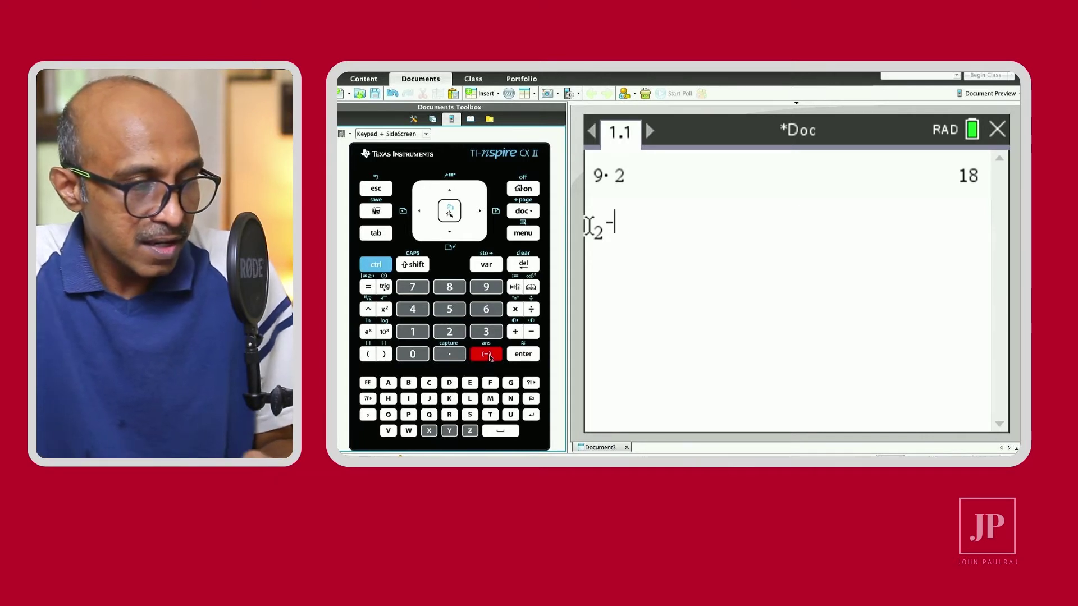
{"action": "left_click", "coordinate": [385, 264]}
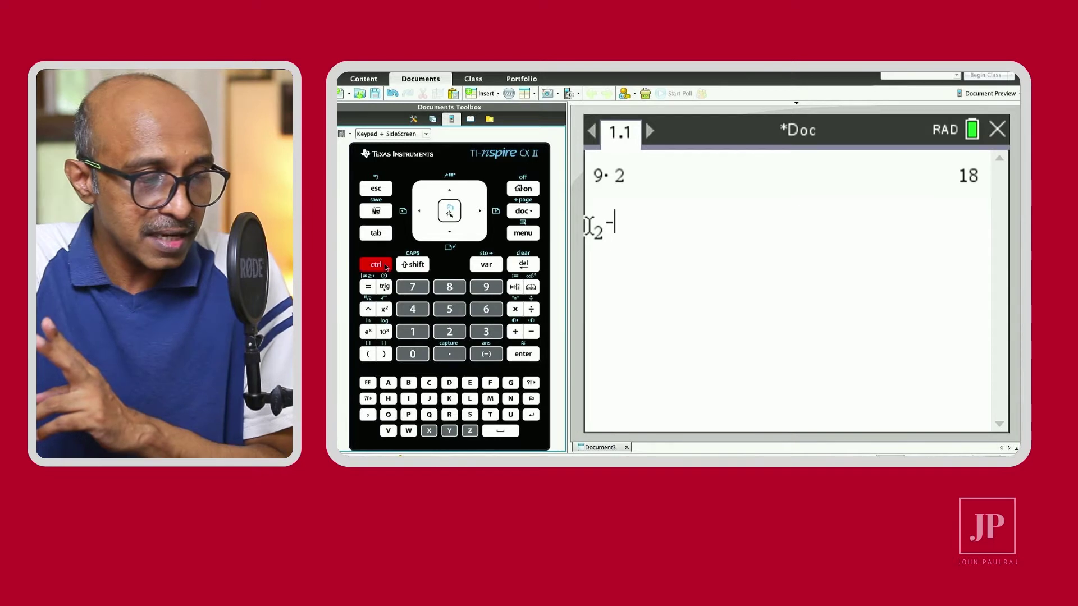
{"action": "left_click", "coordinate": [533, 310]}
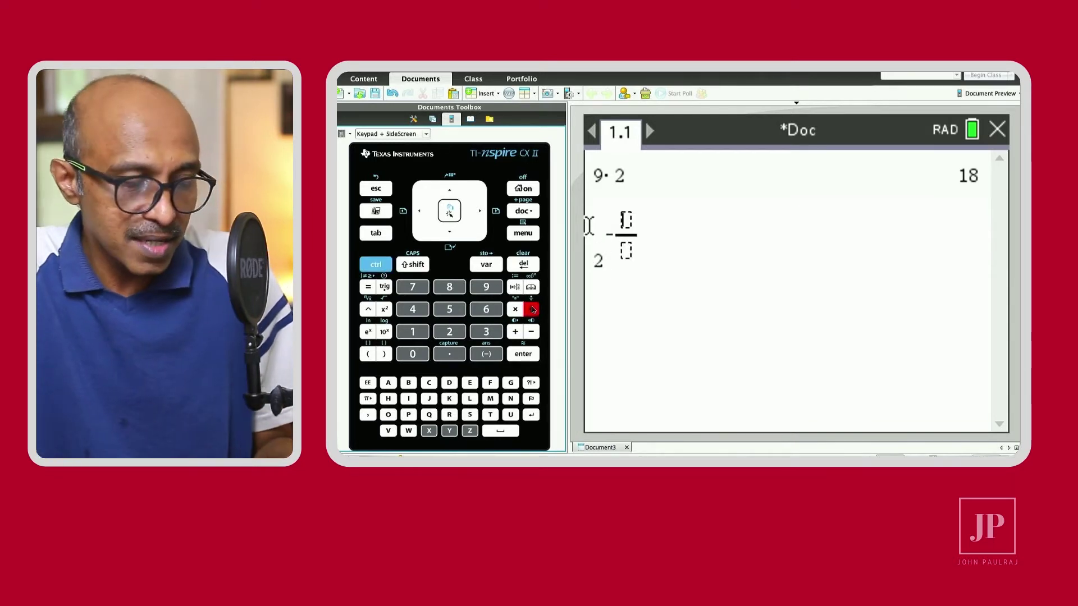
{"action": "type", "text": "3/"}
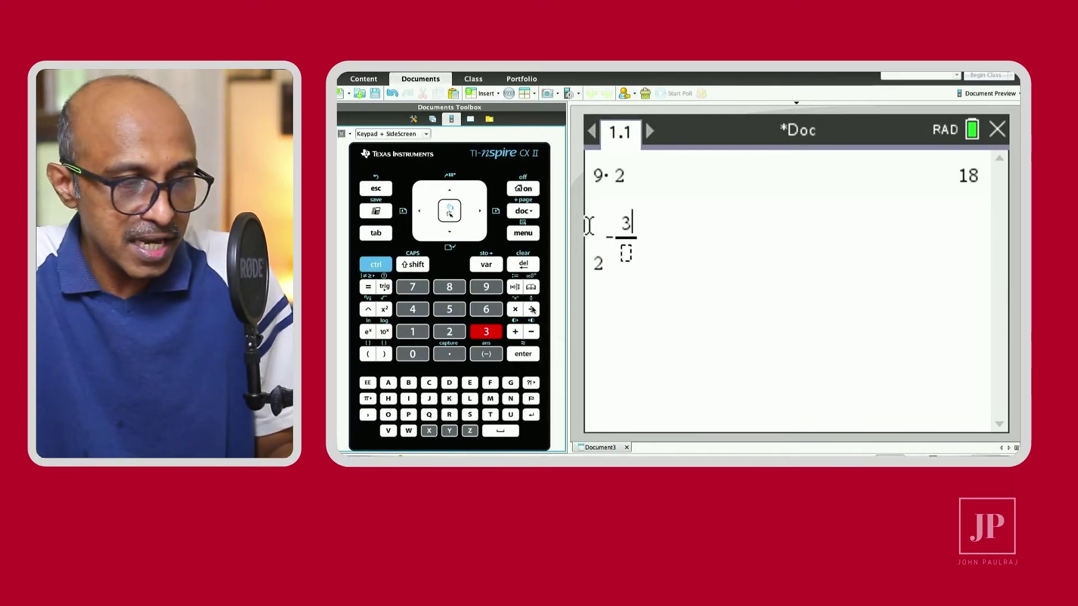
{"action": "left_click", "coordinate": [626, 254]}
{"action": "type", "text": "7"}
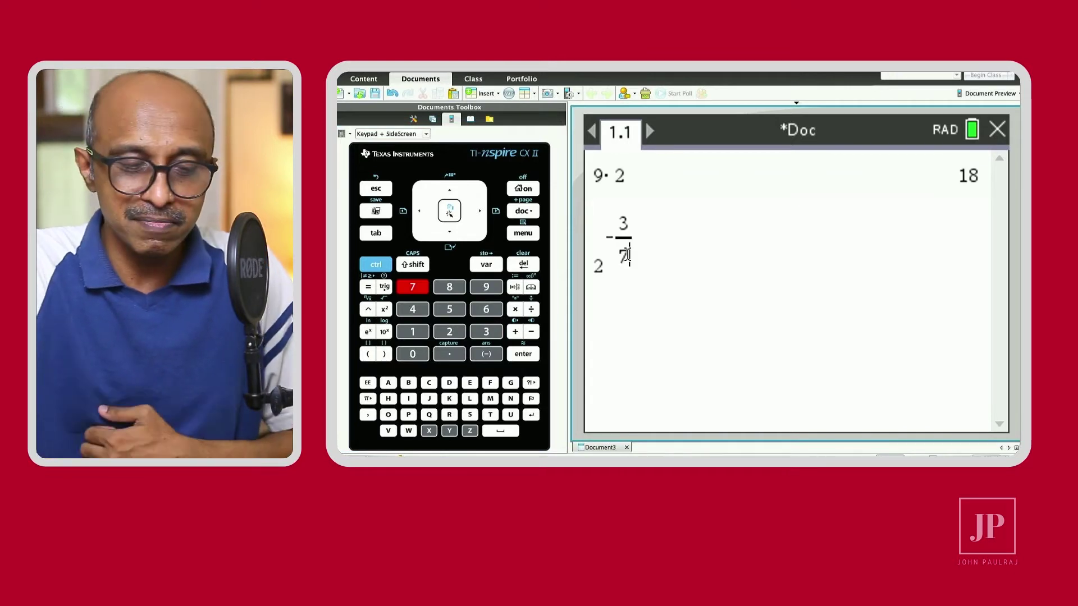
{"action": "key", "text": "Right"}
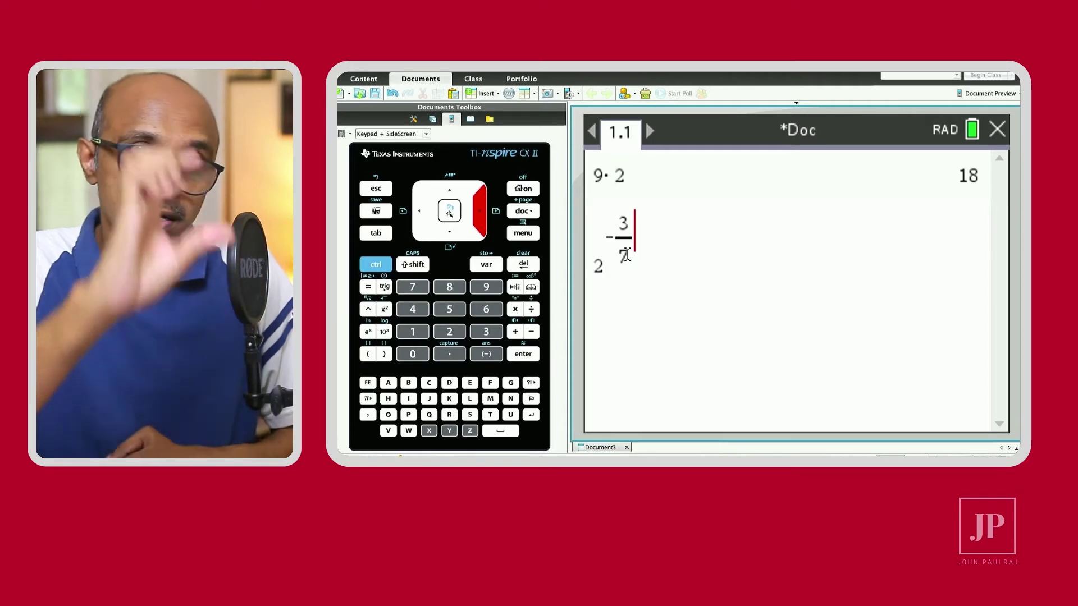
{"action": "key", "text": "Return"}
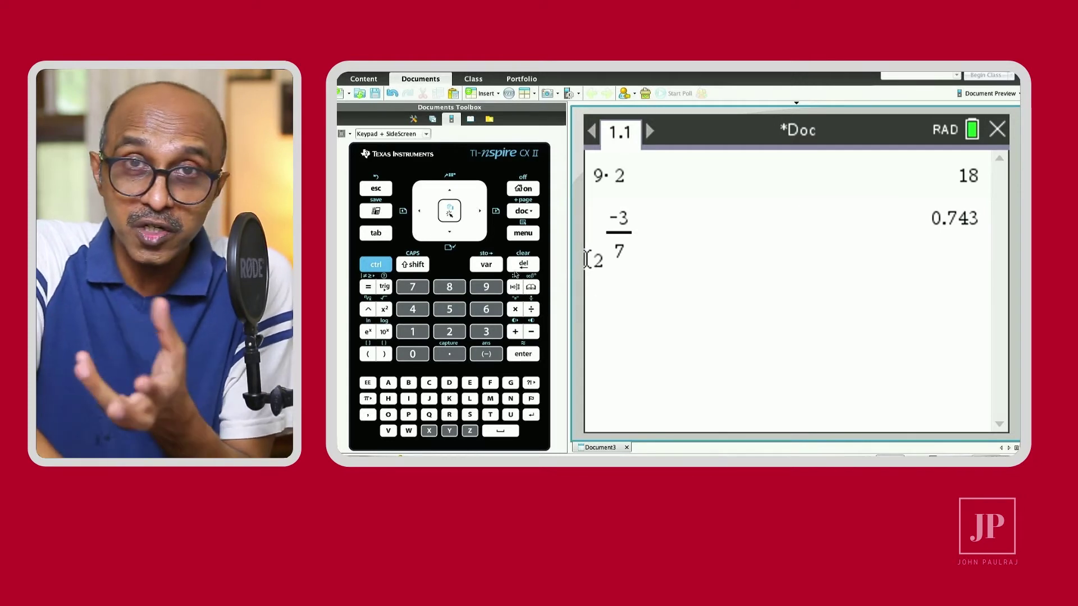
{"action": "key", "text": "Escape"}
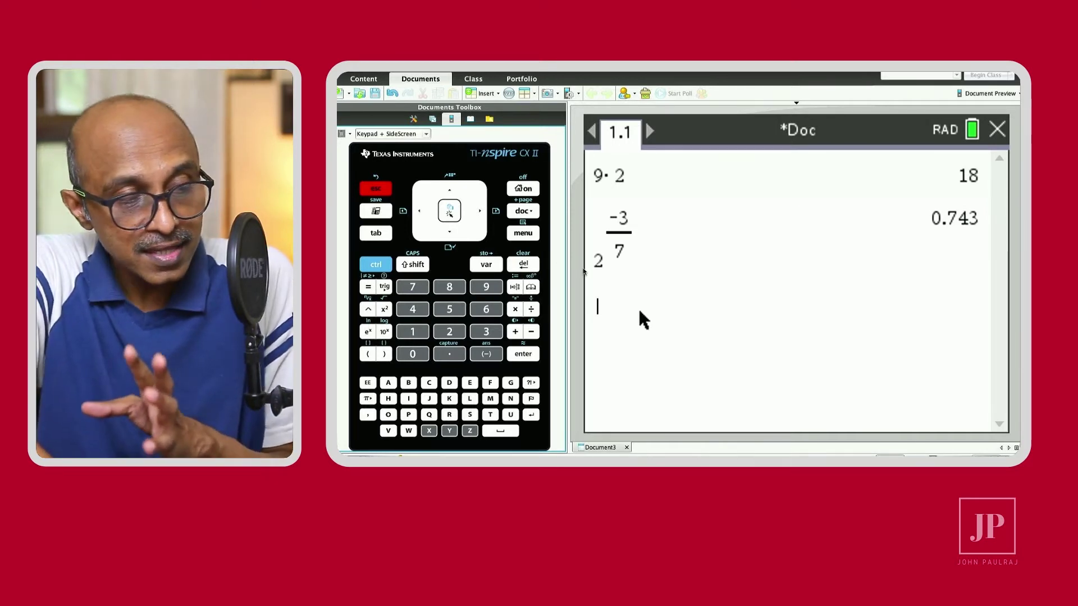
Define the function f(x)=x+3 with the Define command
{"action": "left_click", "coordinate": [531, 236]}
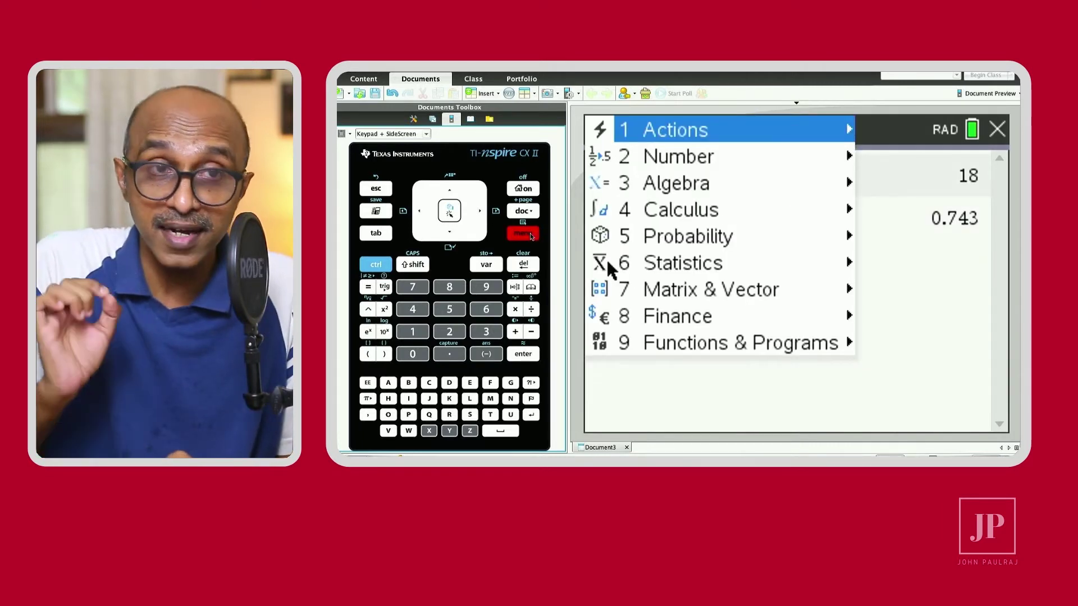
{"action": "left_click", "coordinate": [662, 131]}
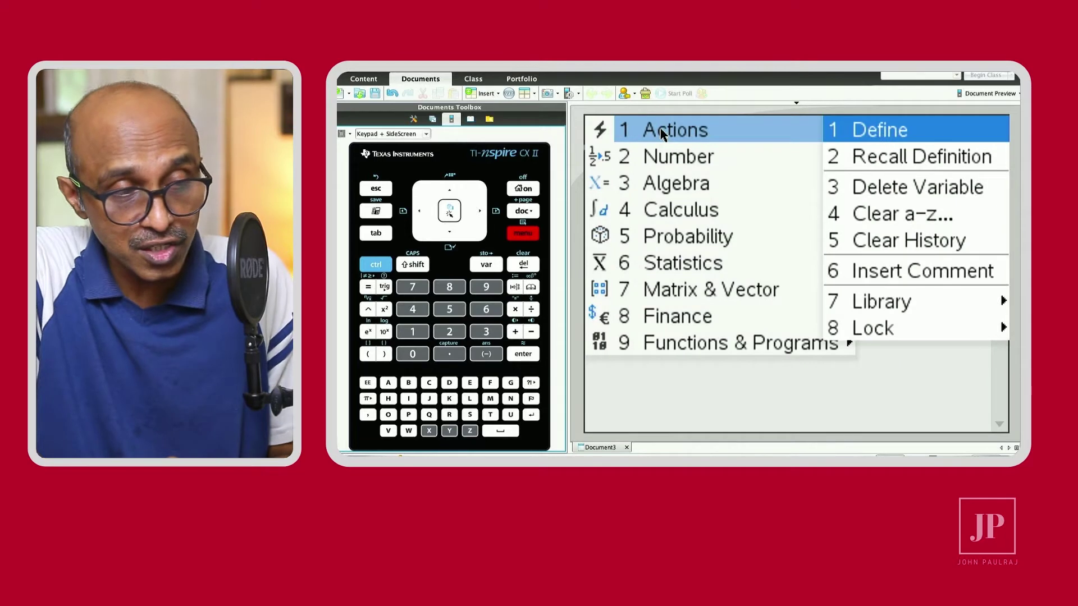
{"action": "left_click", "coordinate": [915, 133]}
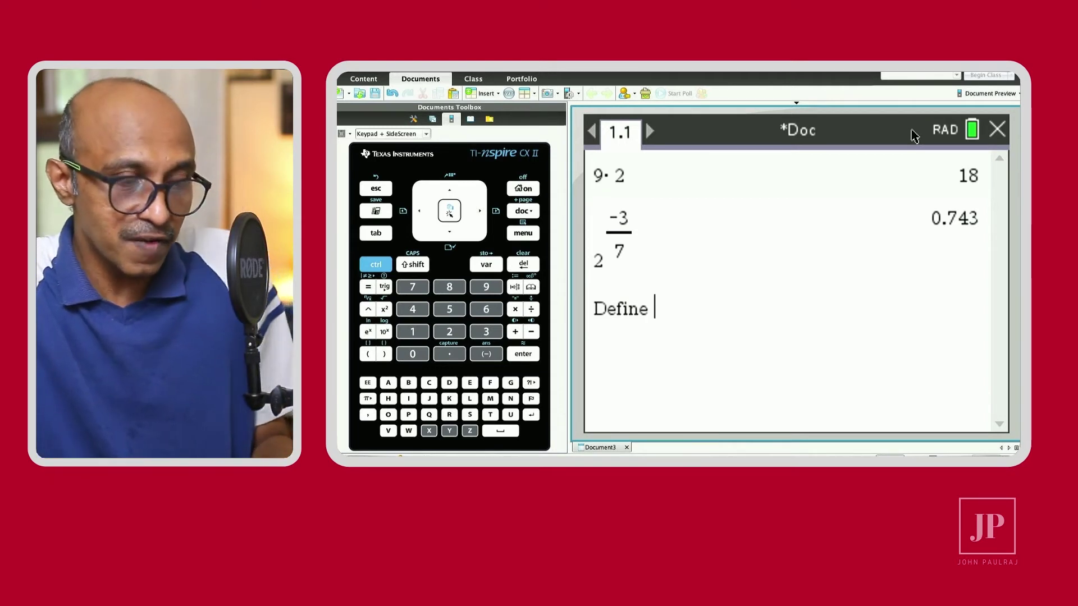
{"action": "type", "text": "f(x"}
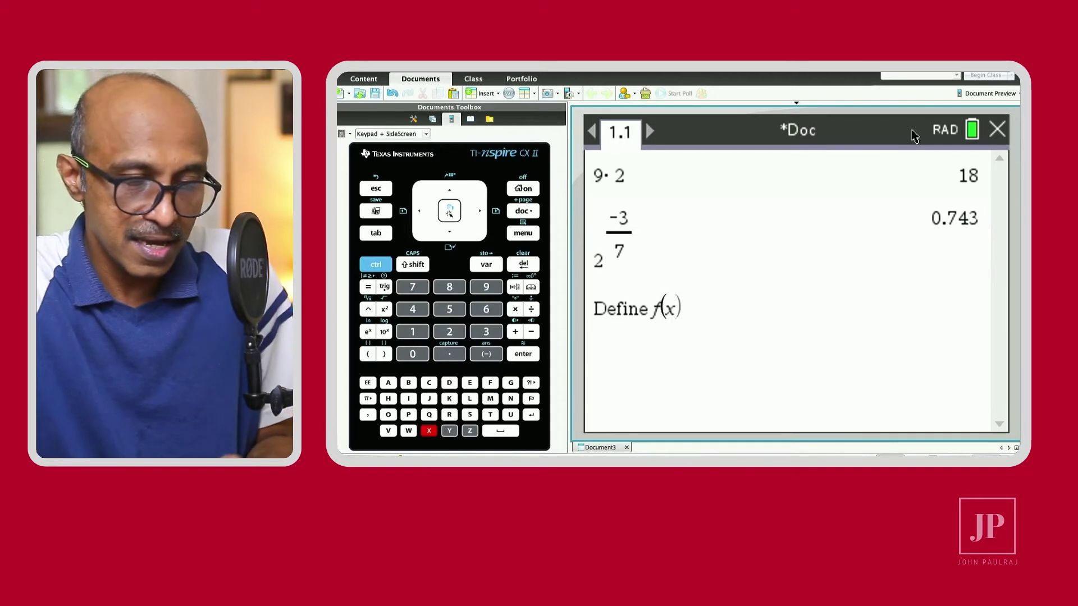
{"action": "key", "text": "Right"}
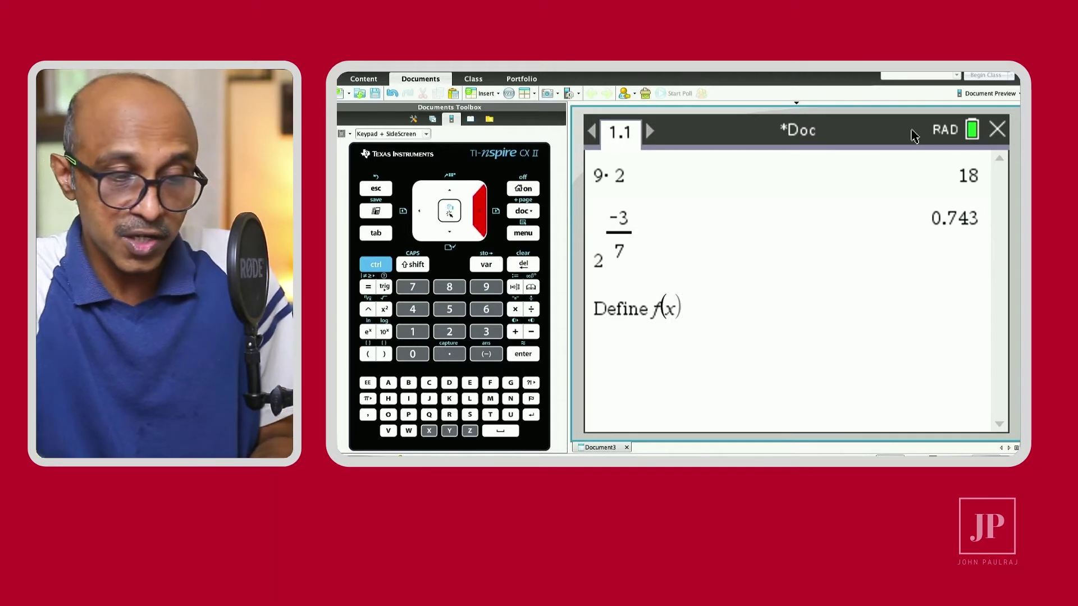
{"action": "type", "text": "="}
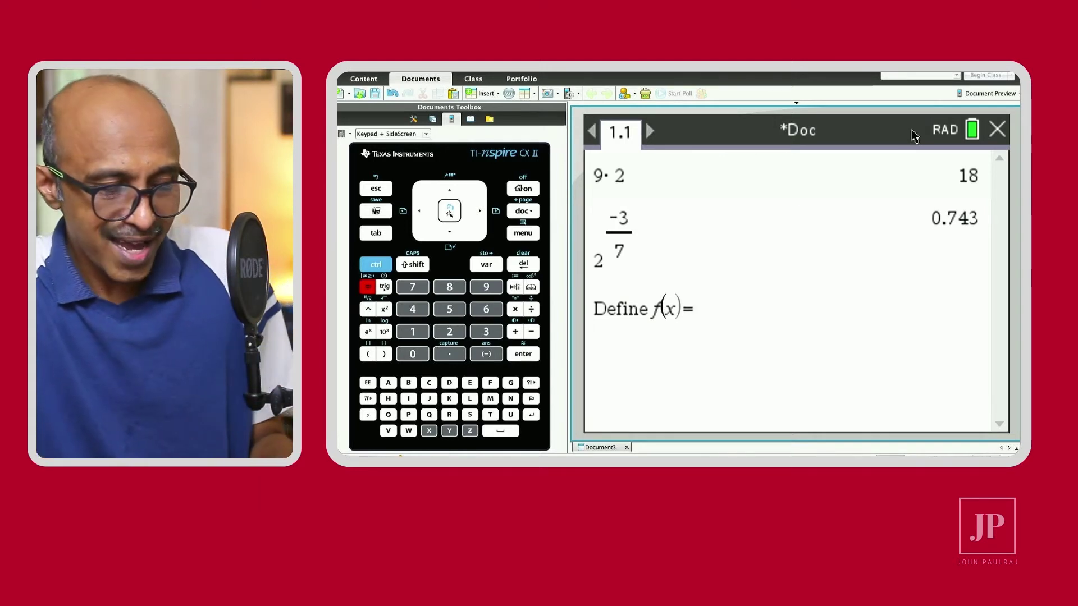
{"action": "type", "text": "x+3"}
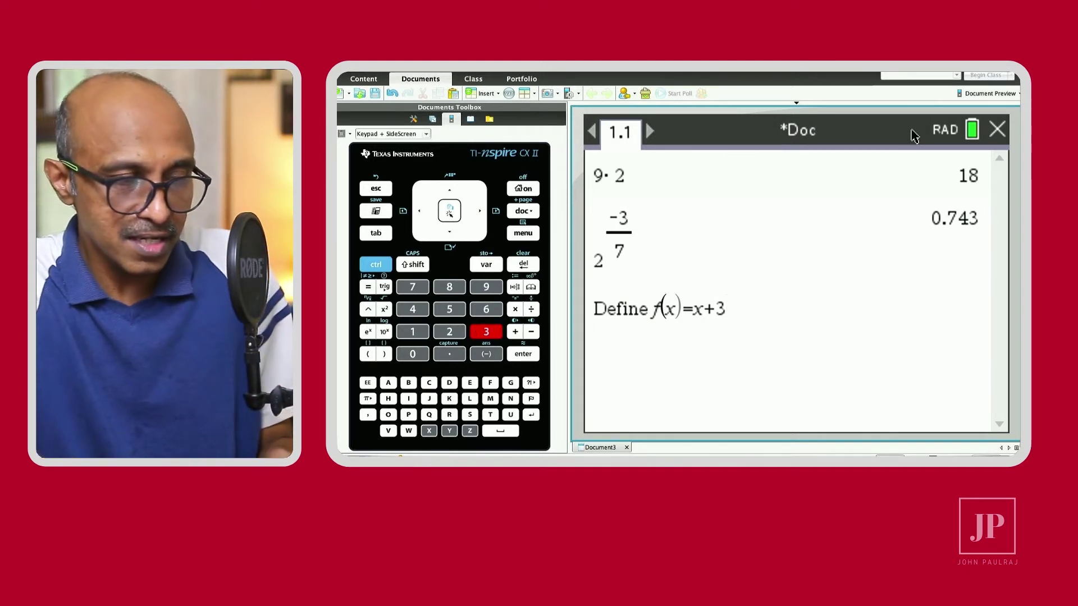
{"action": "key", "text": "Return"}
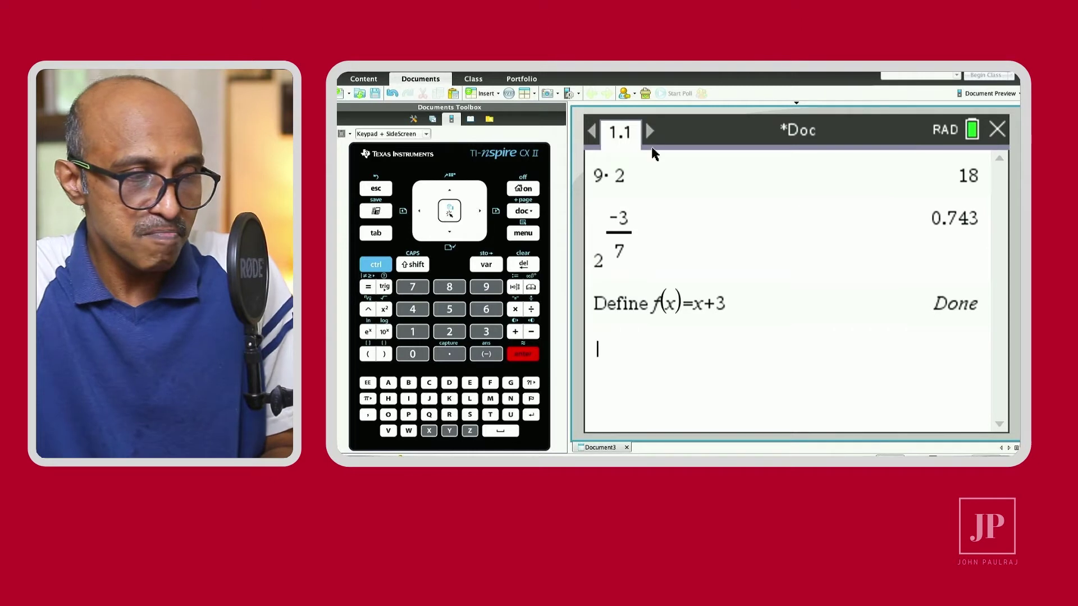
Define the function g(x)=x² with the Define command
{"action": "left_click", "coordinate": [517, 234]}
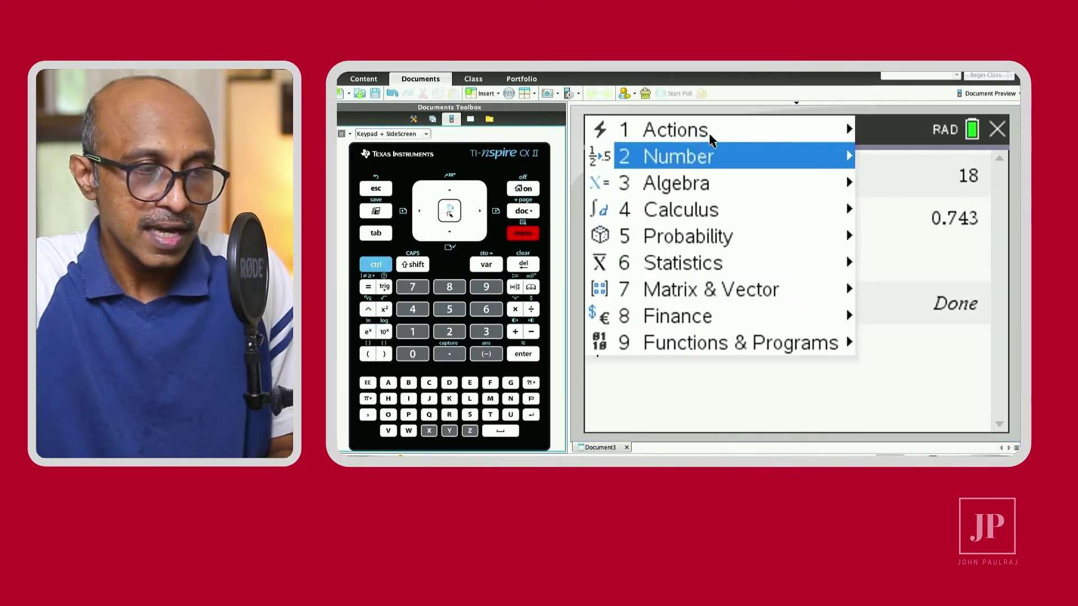
{"action": "mouse_move", "coordinate": [712, 132]}
{"action": "left_click", "coordinate": [854, 133]}
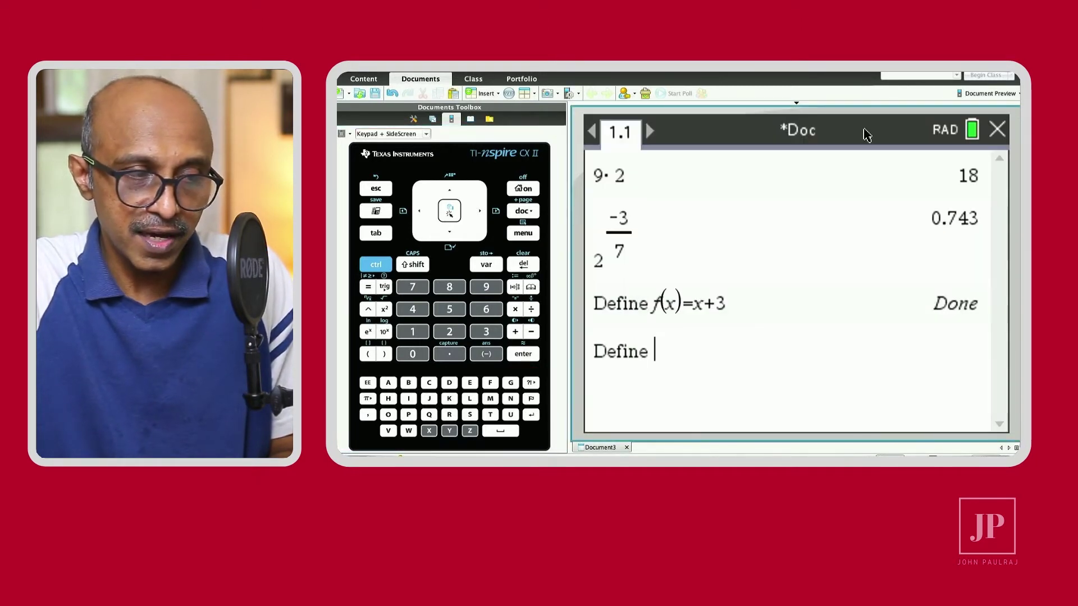
{"action": "type", "text": "g"}
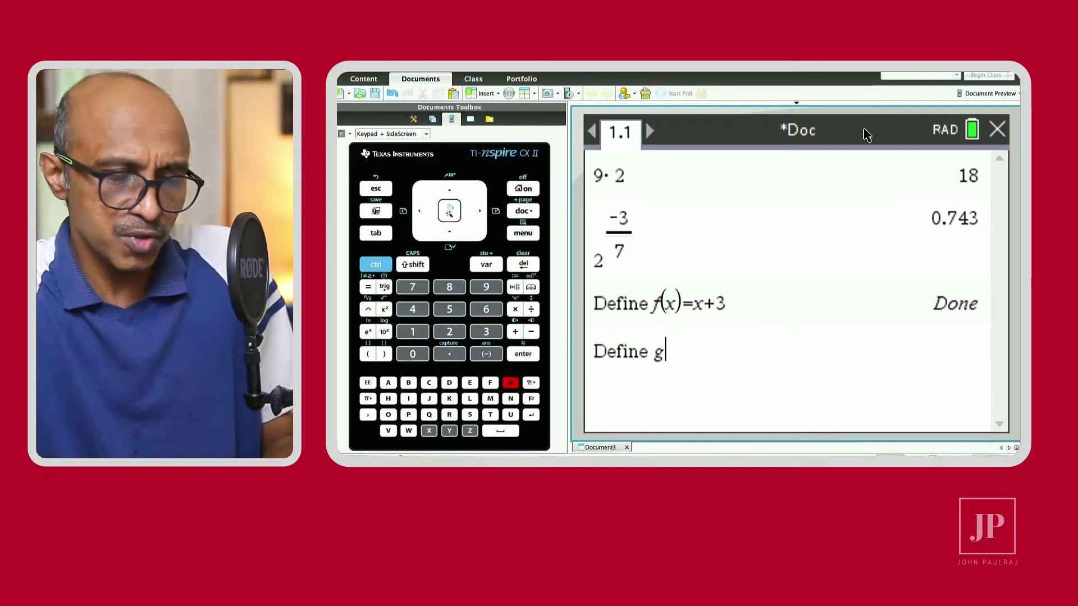
{"action": "type", "text": "(x"}
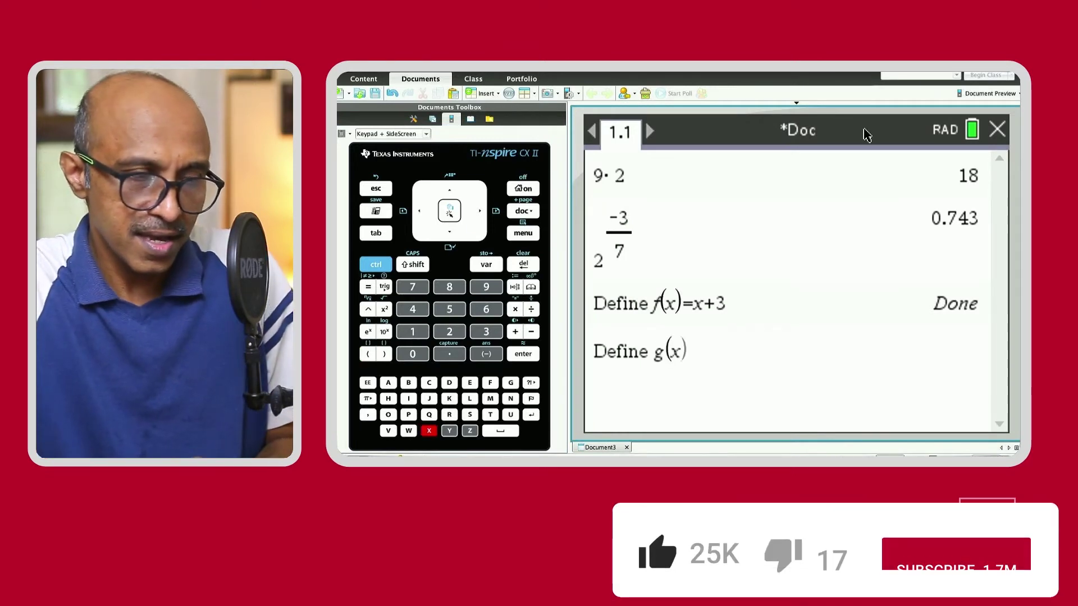
{"action": "key", "text": "Right"}
{"action": "type", "text": "="}
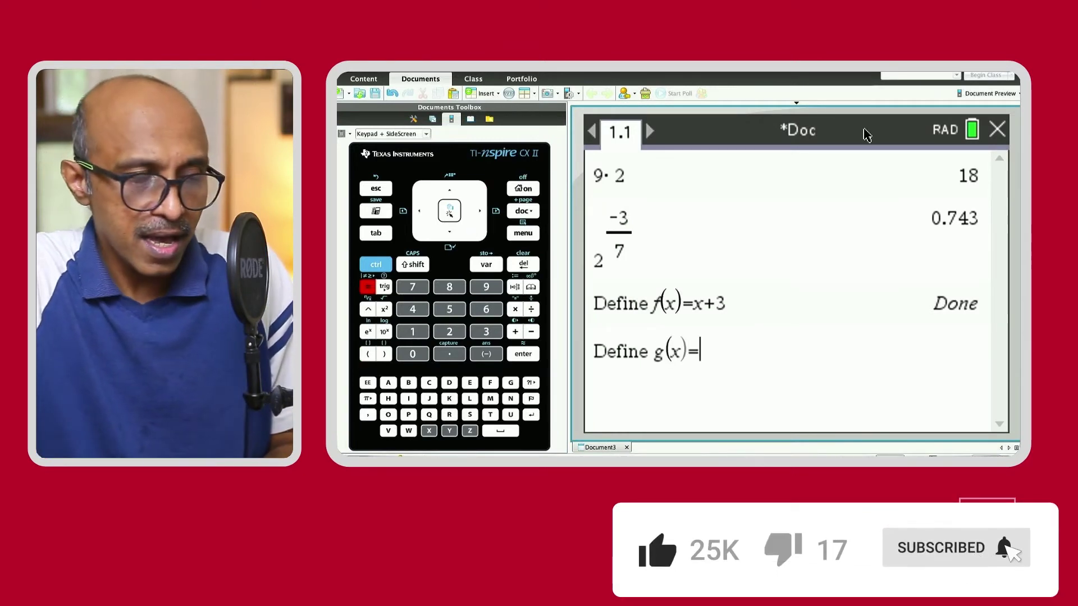
{"action": "type", "text": "x"}
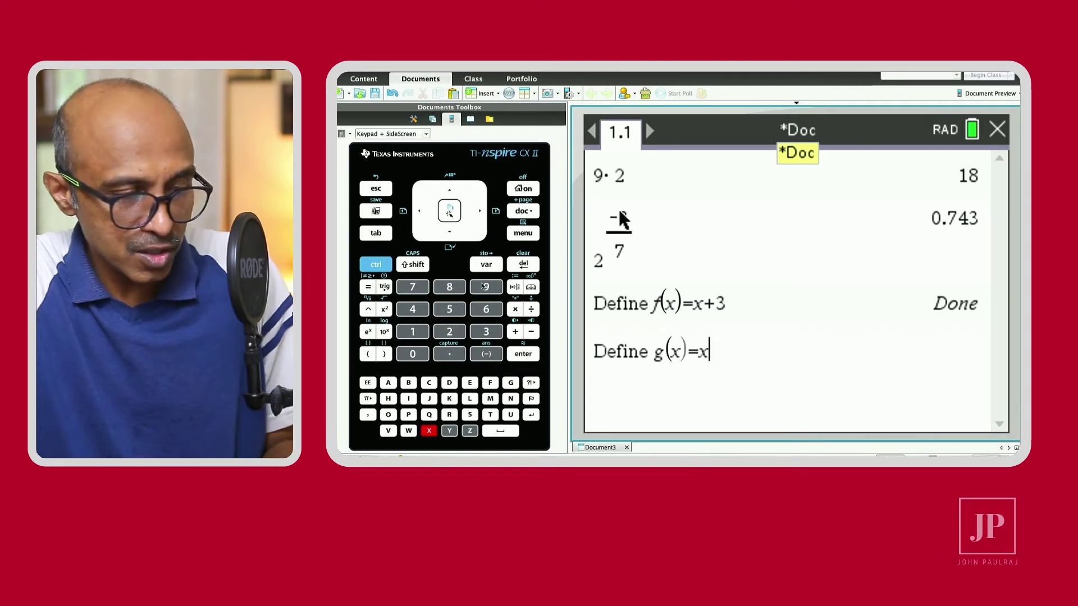
{"action": "left_click", "coordinate": [386, 309]}
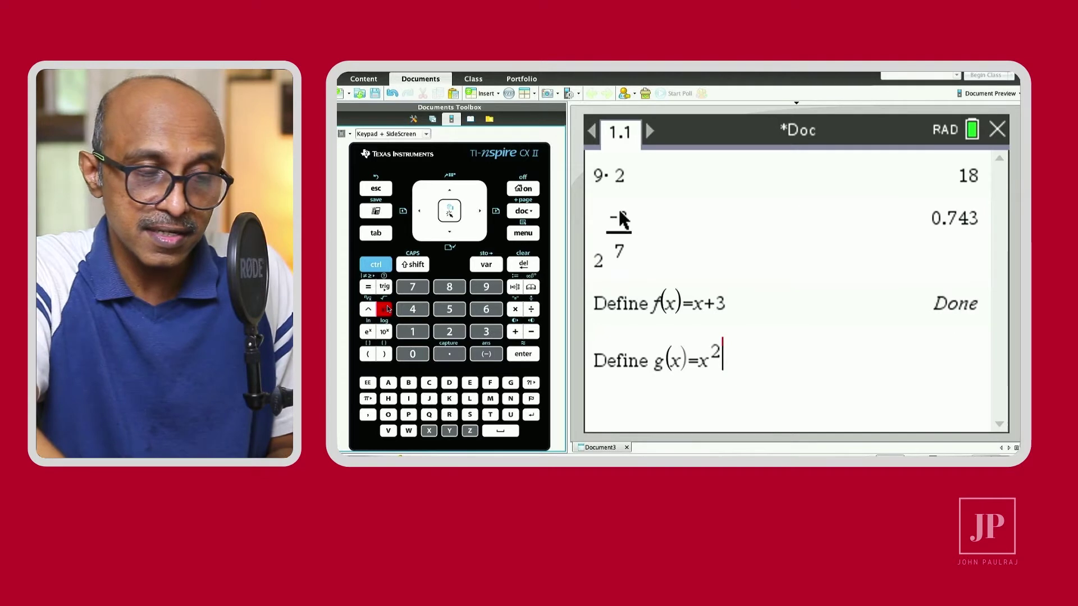
{"action": "key", "text": "Return"}
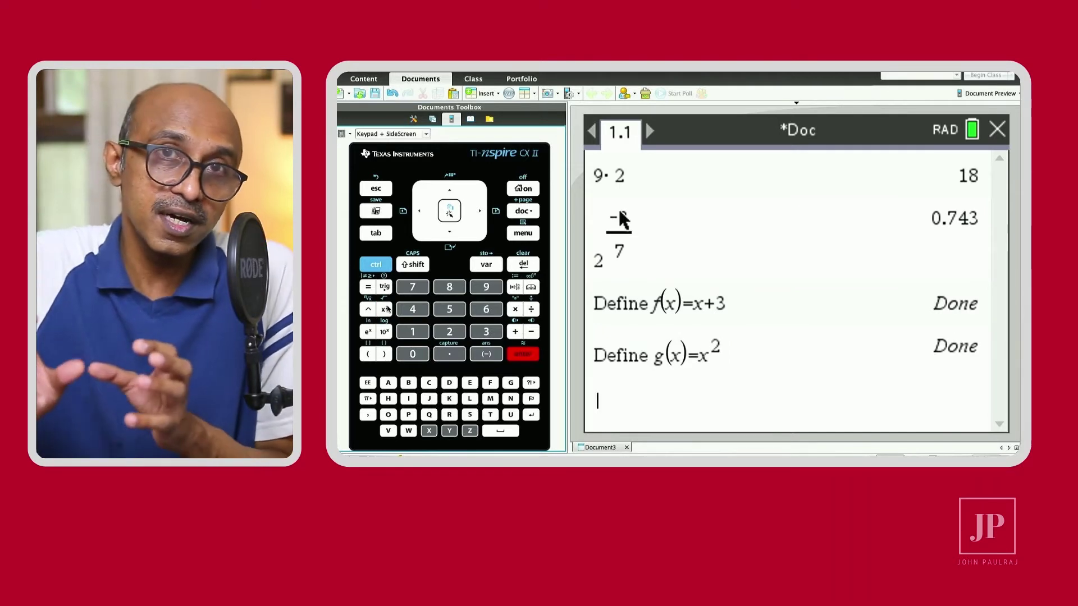
Evaluate the defined function f at 0.4
{"action": "key", "text": "BackSpace"}
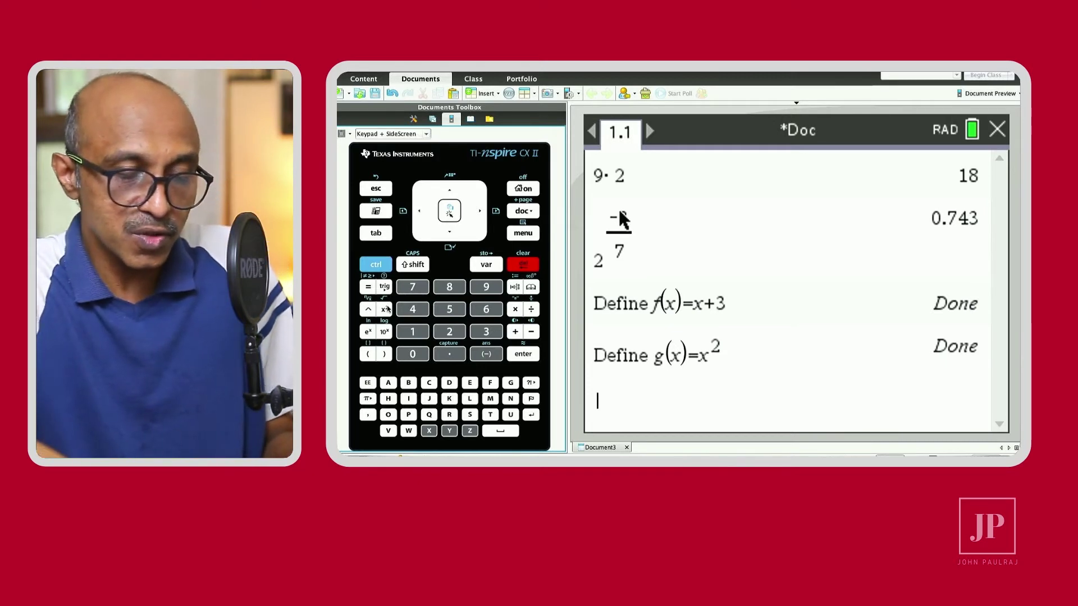
{"action": "type", "text": "f("}
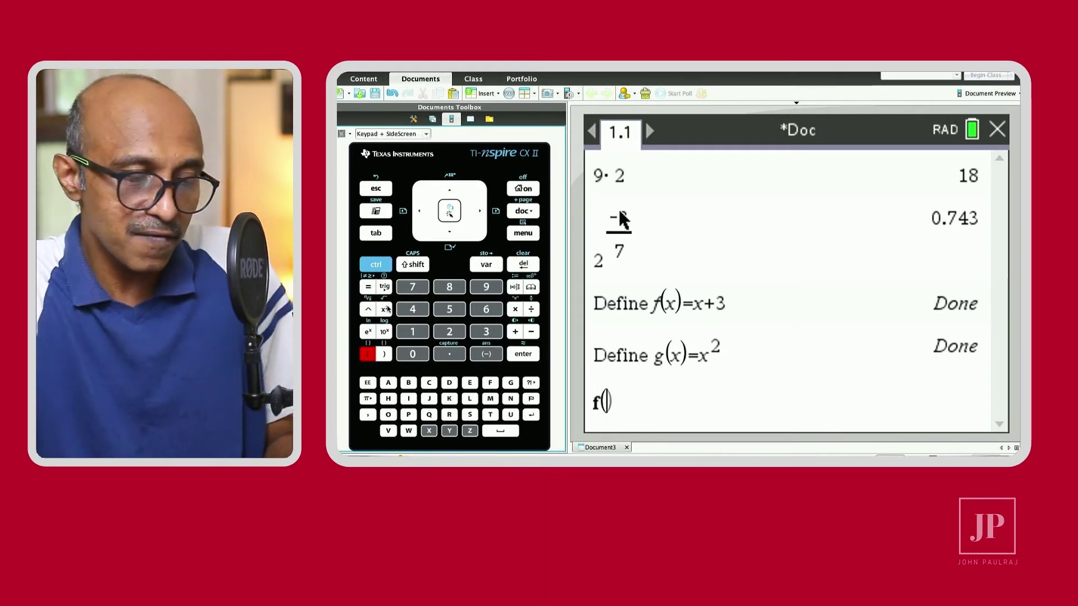
{"action": "type", "text": "0.4"}
{"action": "key", "text": "Return"}
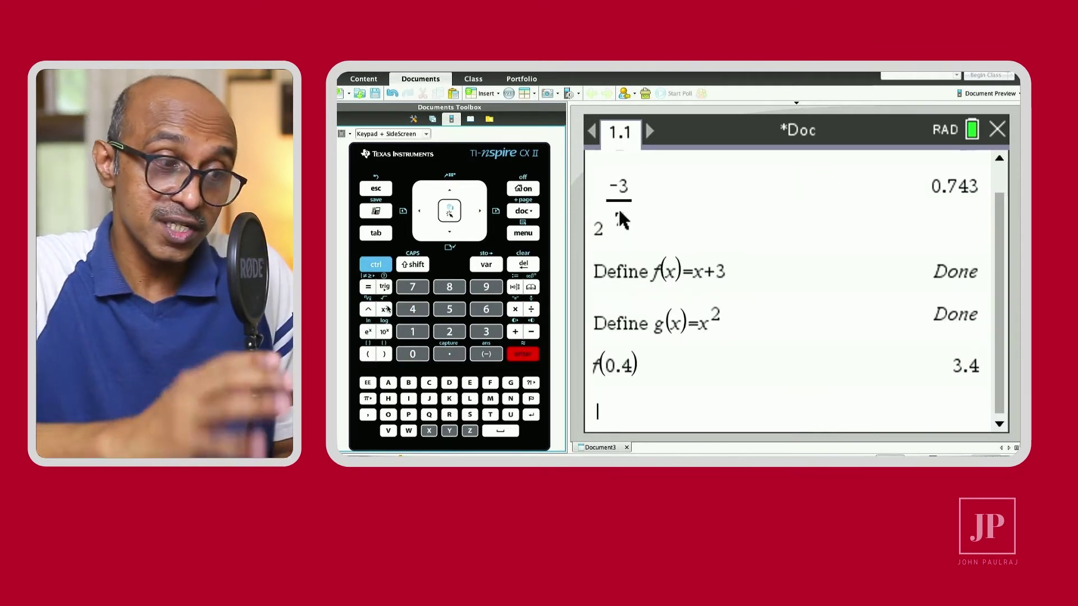
Evaluate the composite function f(g(0.4))
{"action": "type", "text": "f"}
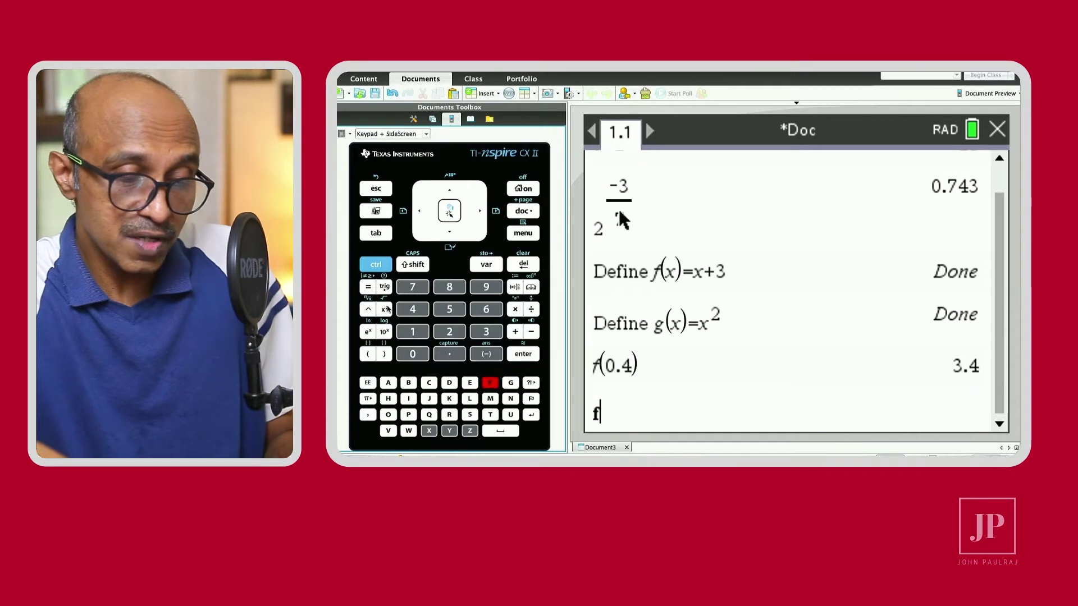
{"action": "type", "text": "(g("}
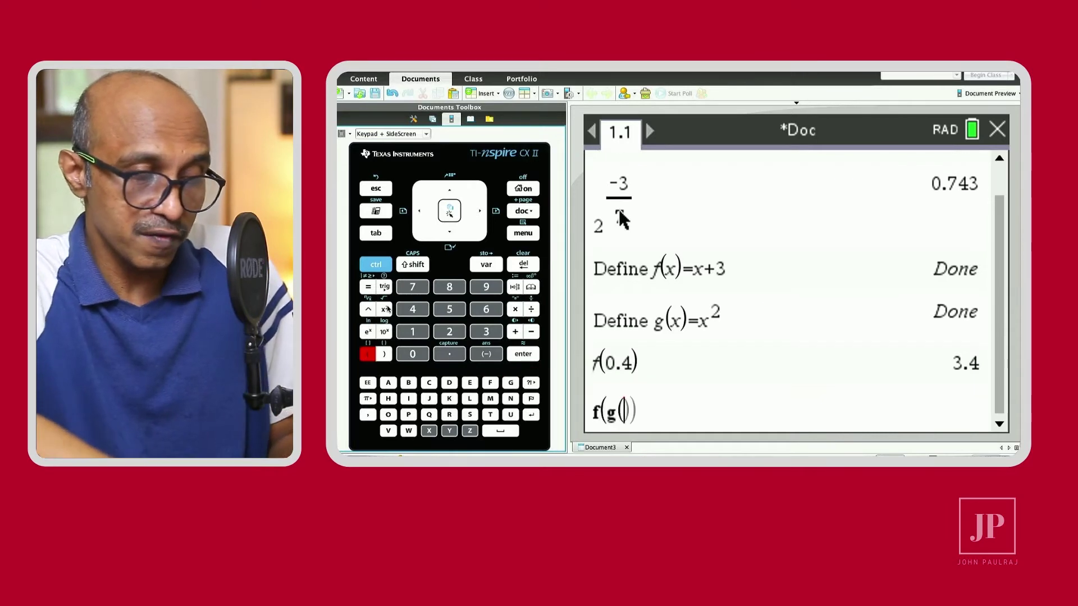
{"action": "type", "text": "0.4"}
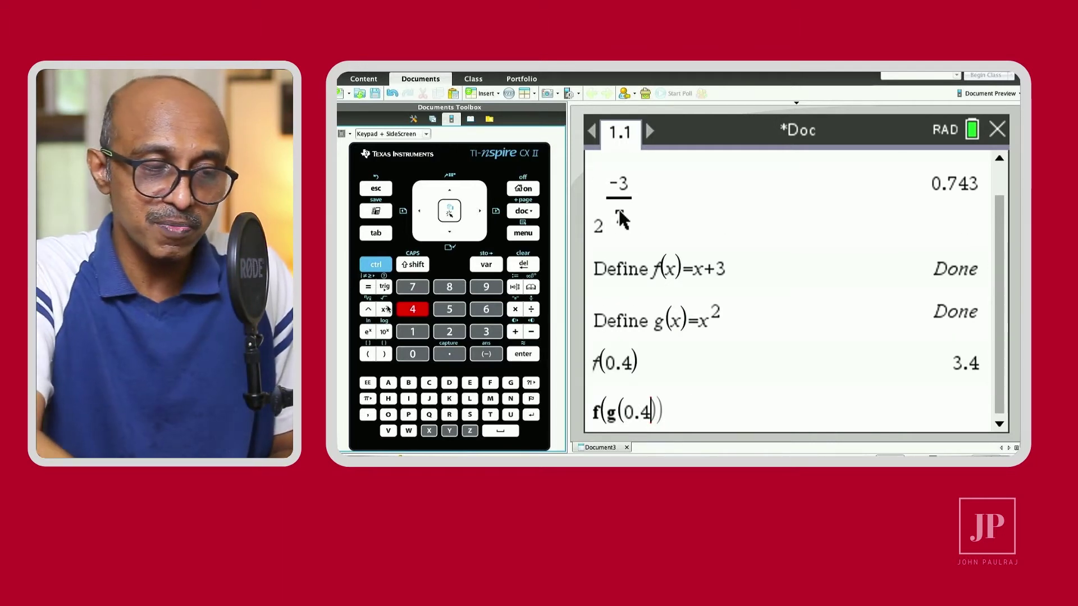
{"action": "key", "text": "Return"}
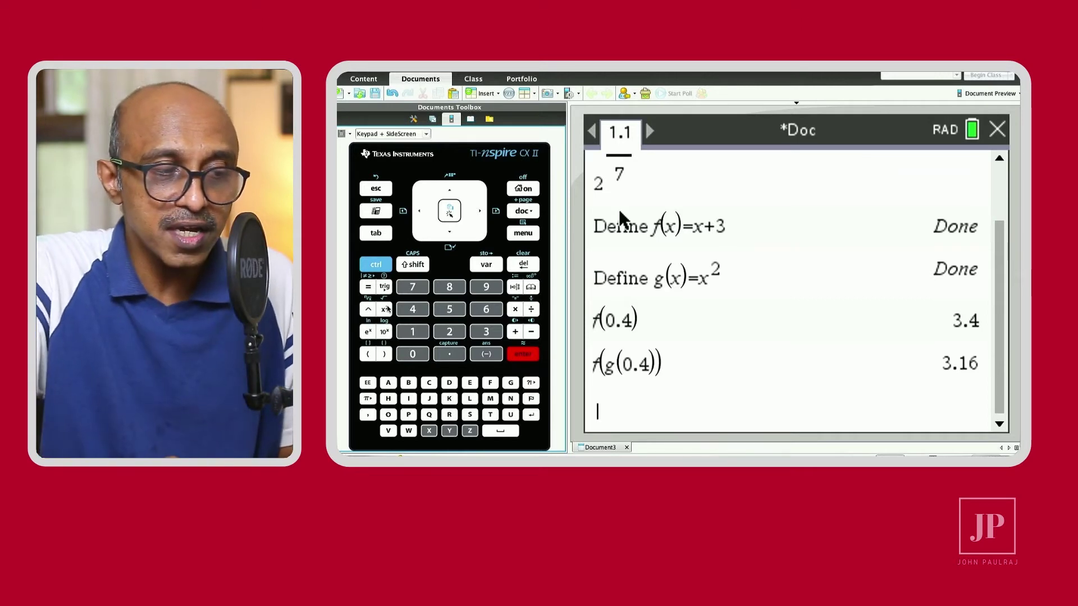
Start a function definition on the entry line with h(x) and the assignment operator :=
{"action": "left_click", "coordinate": [782, 399]}
{"action": "key", "text": "BackSpace"}
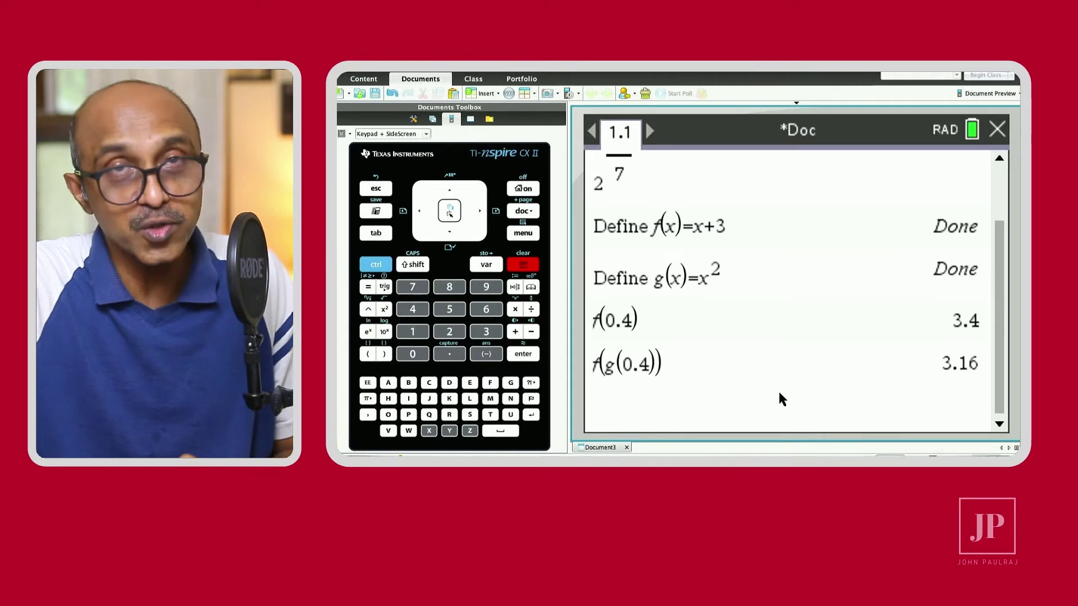
{"action": "type", "text": "h"}
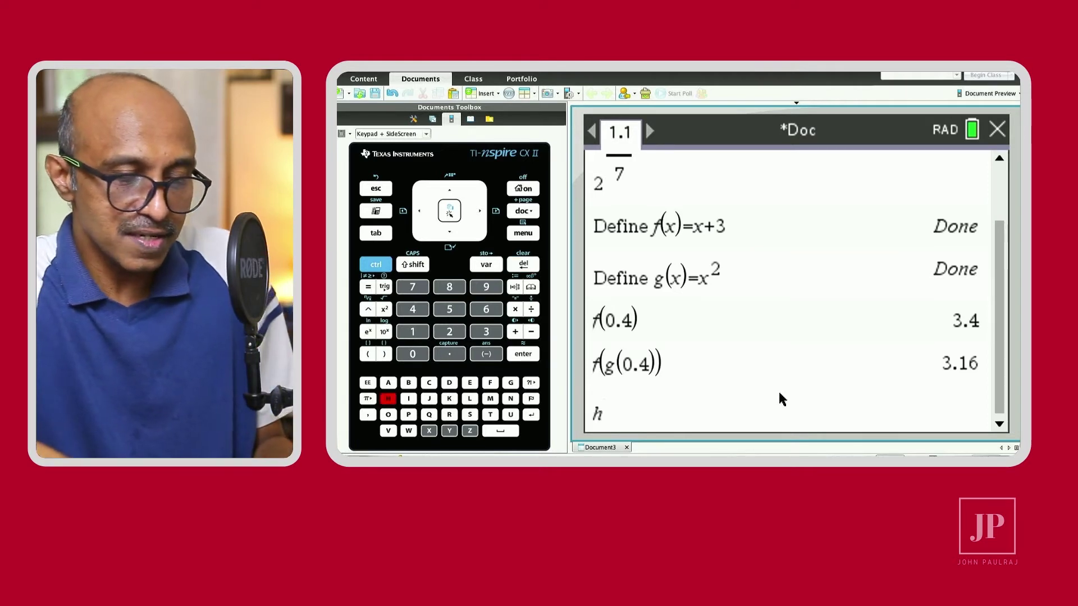
{"action": "type", "text": "(x"}
{"action": "key", "text": "Right"}
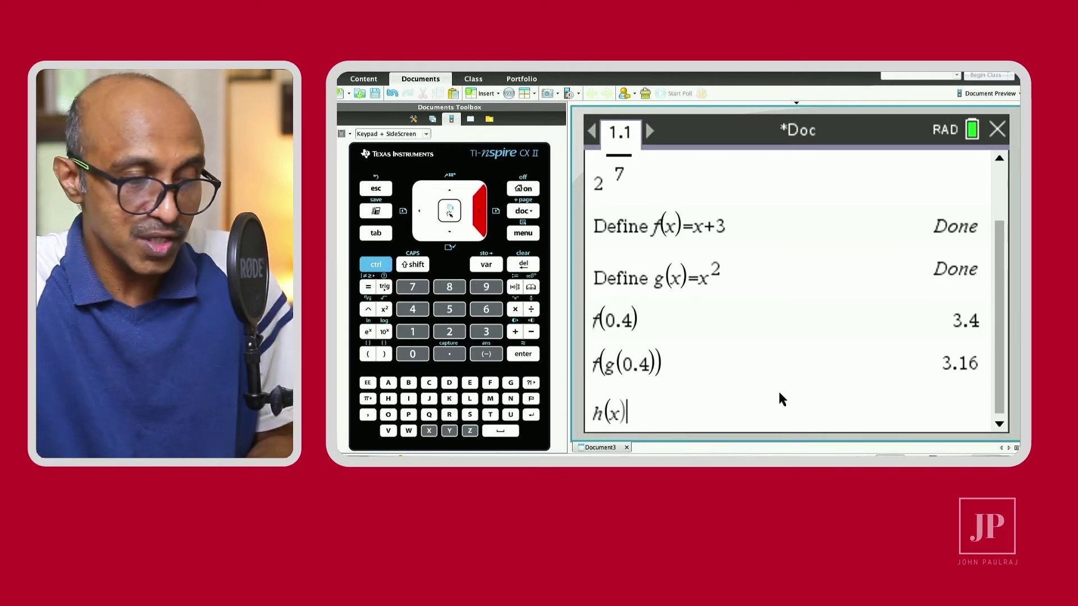
{"action": "key", "text": "ctrl"}
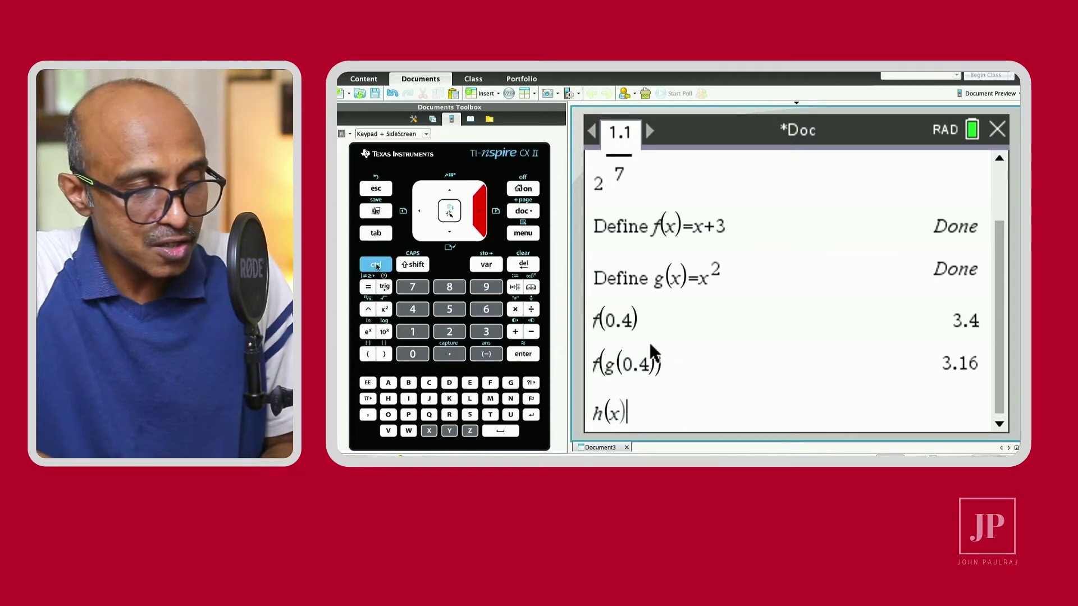
{"action": "type", "text": ":="}
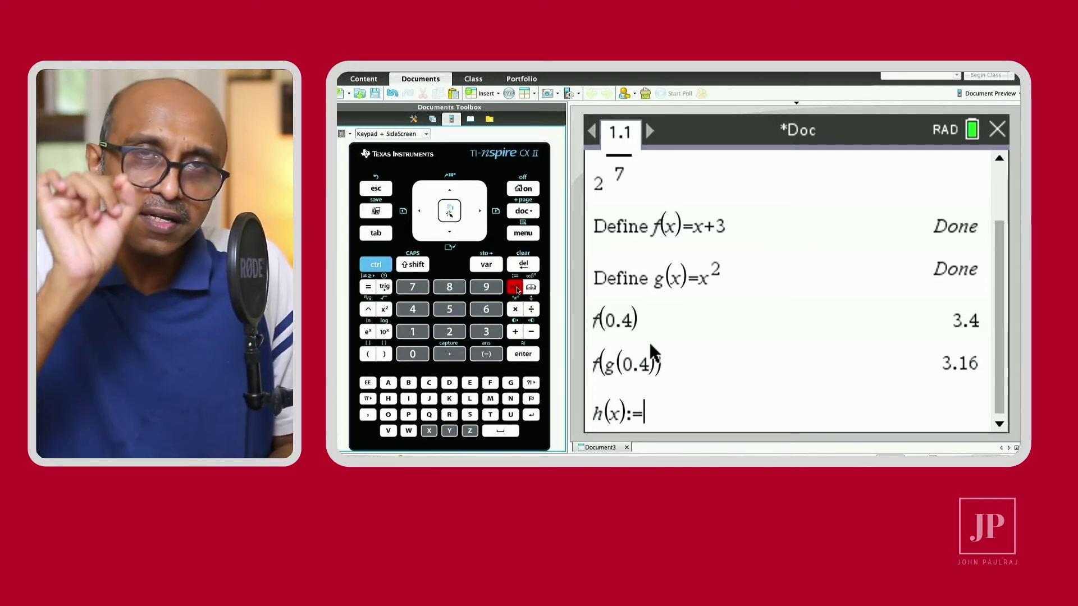
Complete the definition of h(x) with the stacked fraction x over 2x-1 and execute it
{"action": "key", "text": "ctrl"}
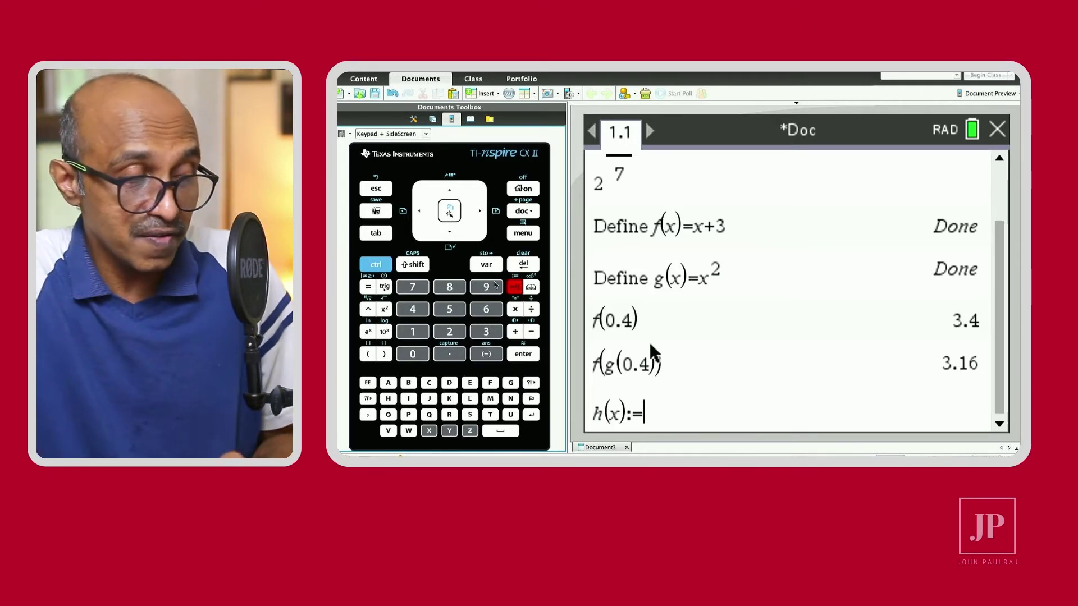
{"action": "key", "text": "ctrl"}
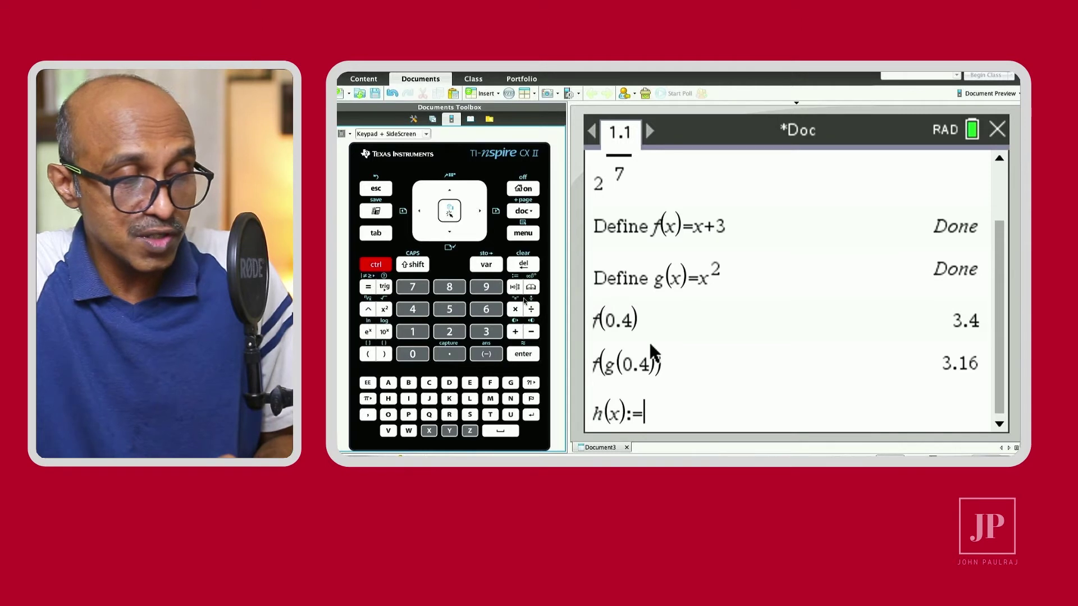
{"action": "left_click", "coordinate": [533, 310]}
{"action": "type", "text": "x/"}
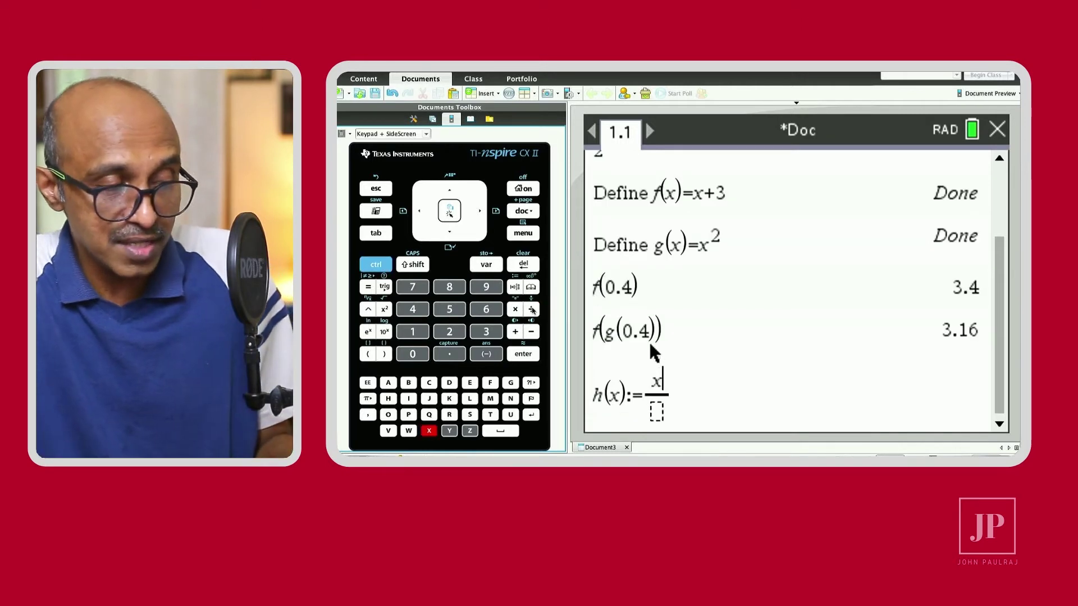
{"action": "left_click", "coordinate": [656, 413]}
{"action": "type", "text": "2"}
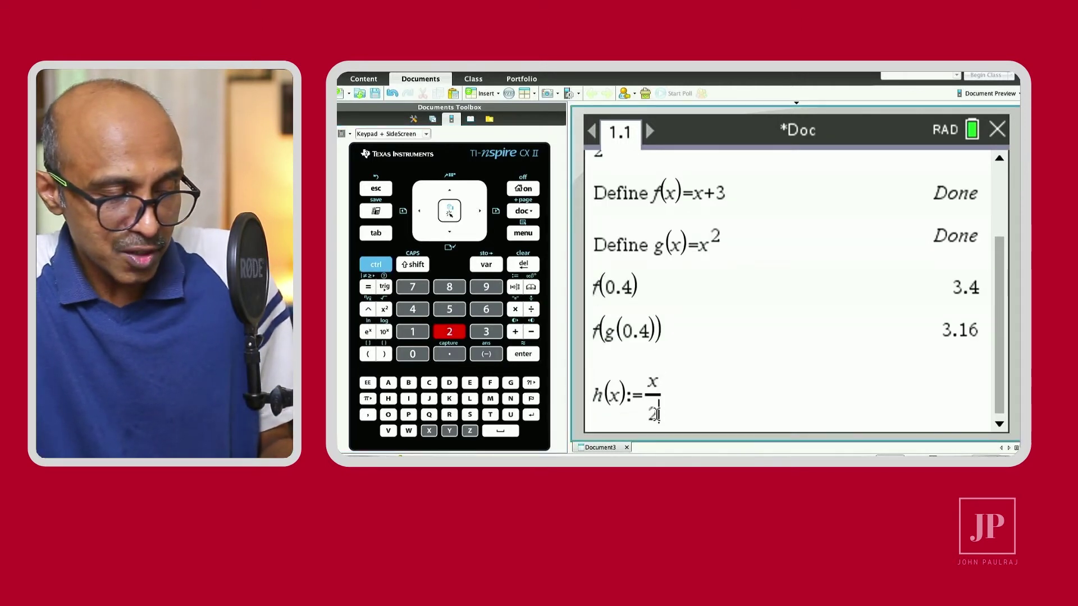
{"action": "type", "text": "·x-1"}
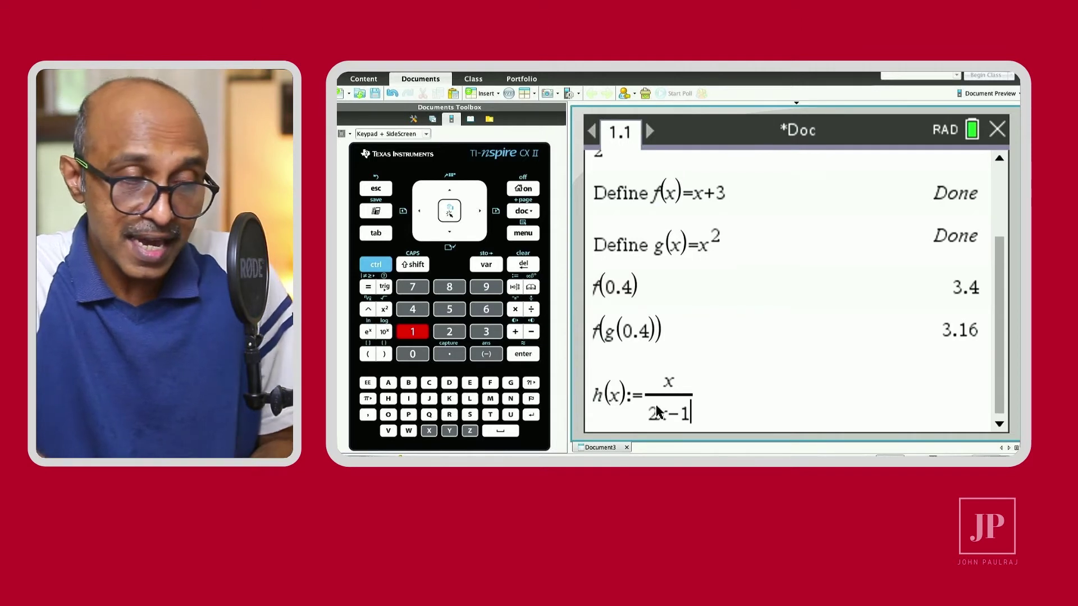
{"action": "key", "text": "Return"}
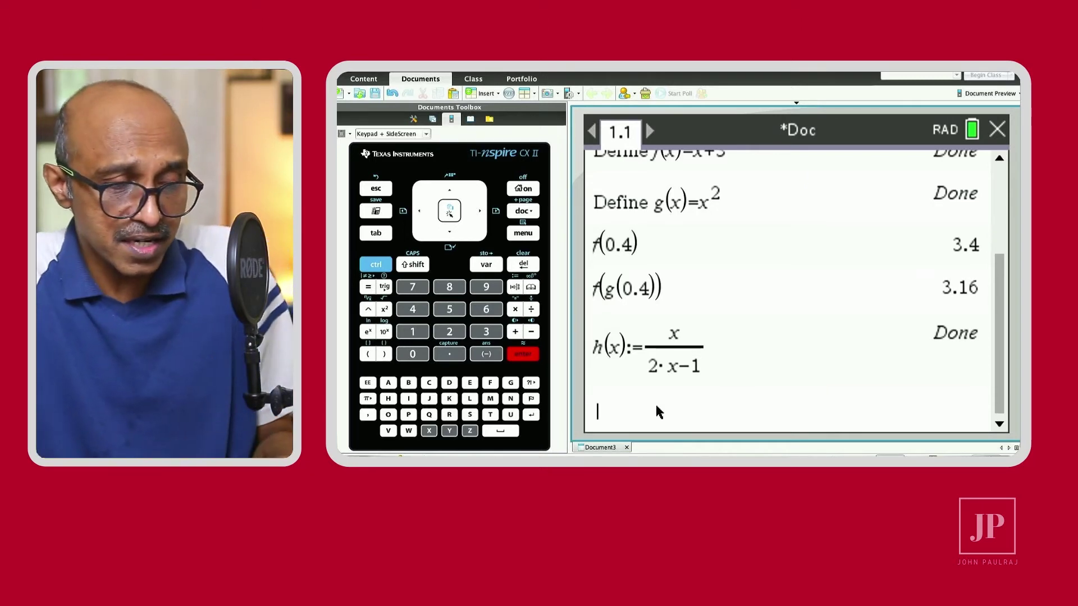
Evaluate the function h at -3.5
{"action": "type", "text": "h"}
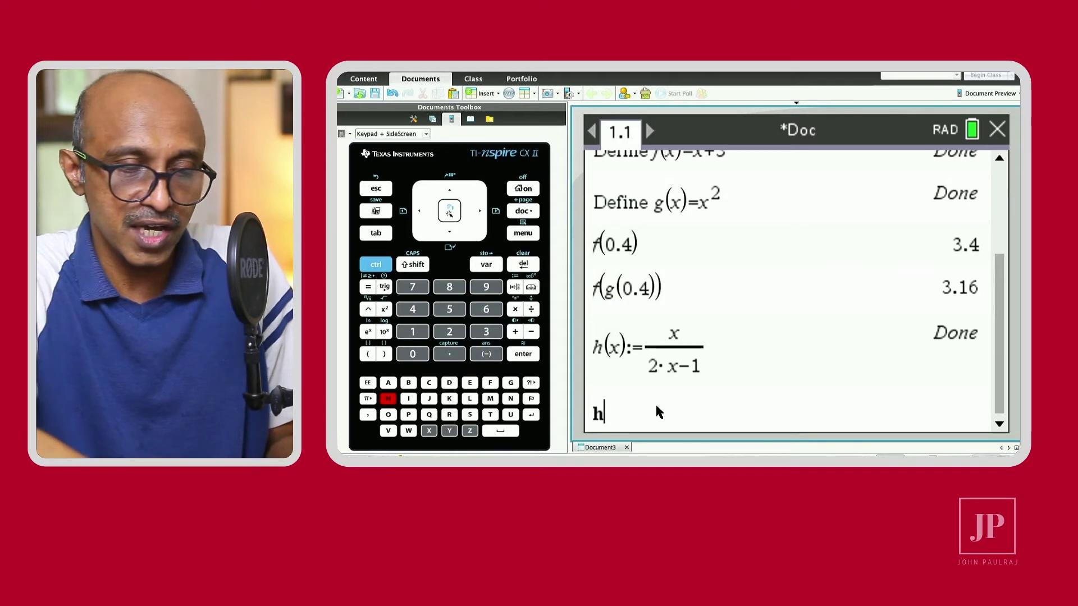
{"action": "type", "text": "("}
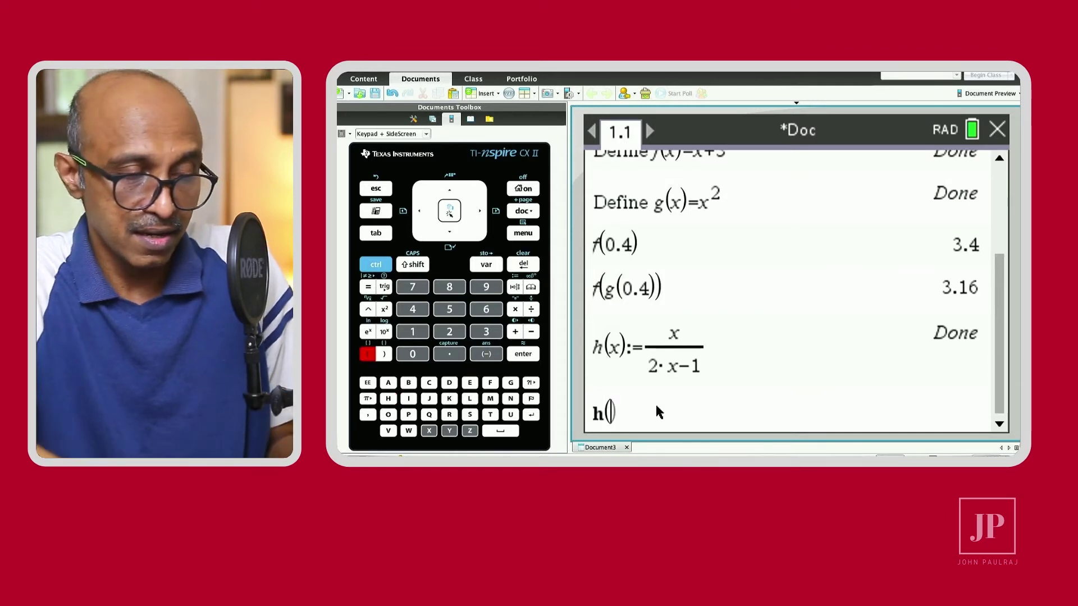
{"action": "type", "text": "-3.5"}
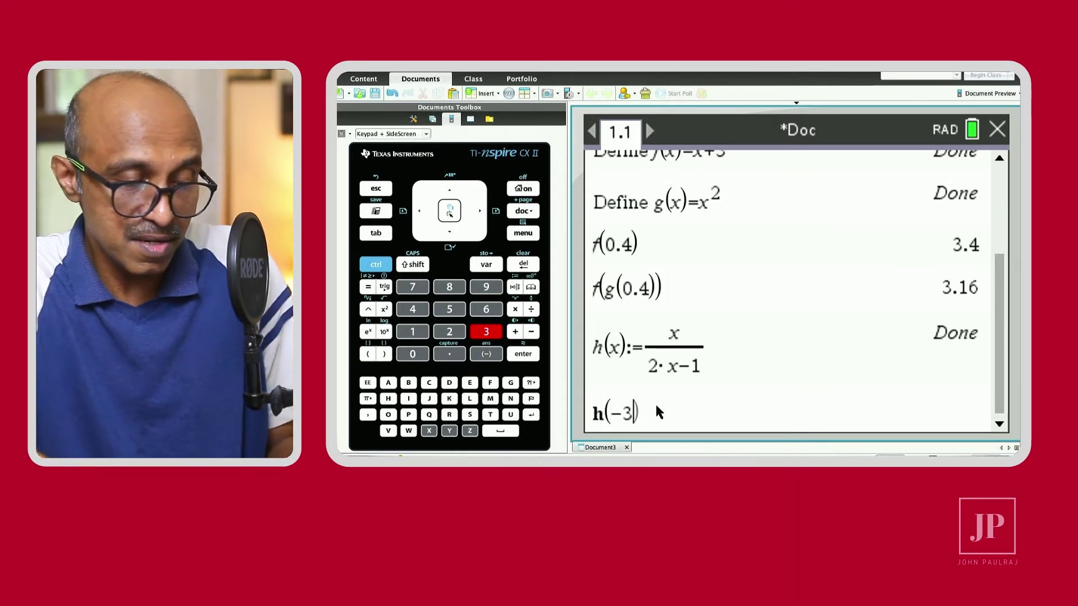
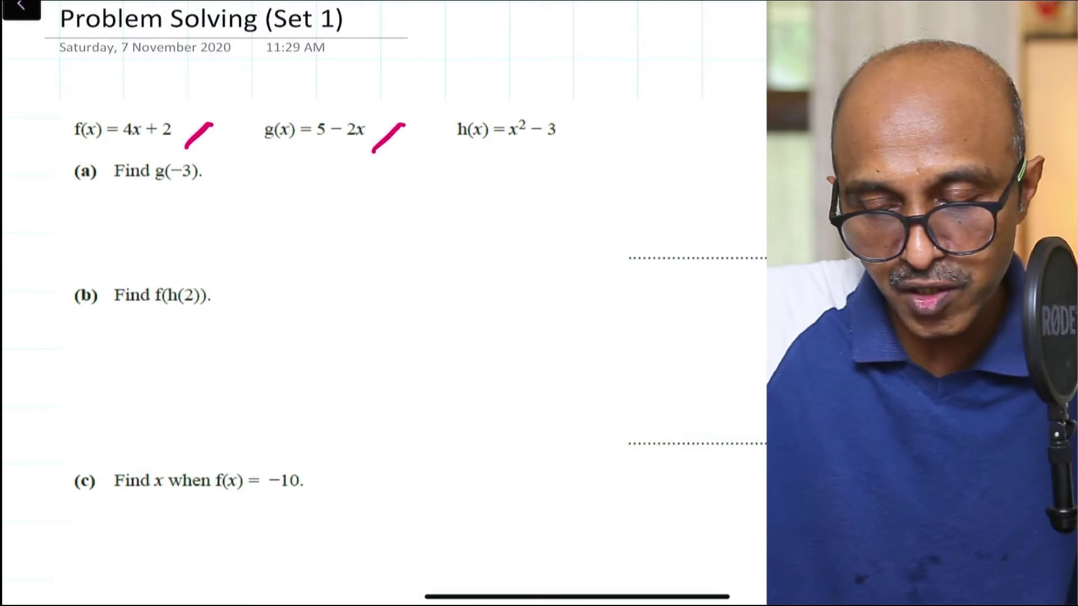
On the Problem Solving (Set 1) sheet, mark h(x)=x²-3 and questions (a) and (b) with slanted pen strokes
{"action": "left_click_drag", "start_coordinate": [561, 156], "coordinate": [610, 117]}
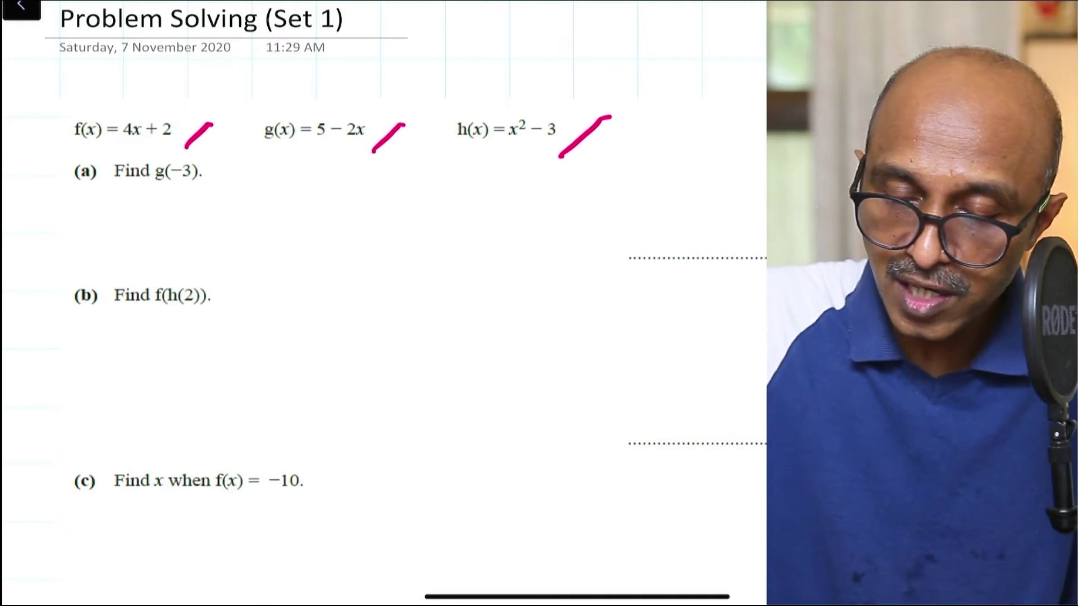
{"action": "left_click_drag", "start_coordinate": [67, 208], "coordinate": [96, 171]}
{"action": "left_click_drag", "start_coordinate": [52, 336], "coordinate": [85, 294]}
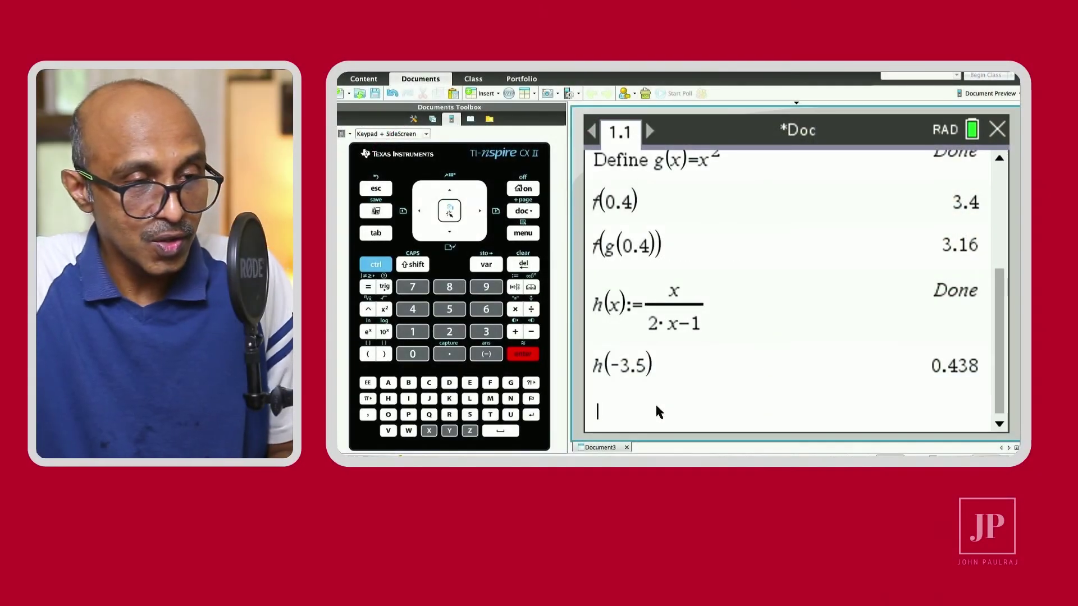
Switch back to the TI-Nspire document and insert a new problem with a Calculator page
{"action": "left_click", "coordinate": [523, 211]}
{"action": "left_click", "coordinate": [747, 271]}
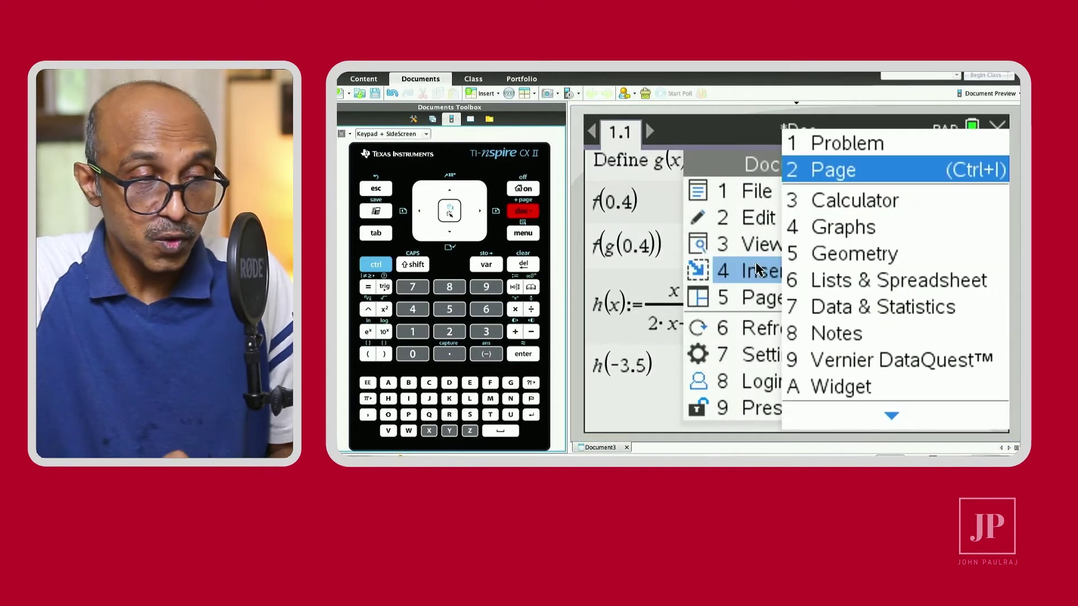
{"action": "left_click", "coordinate": [852, 144]}
{"action": "left_click", "coordinate": [828, 140]}
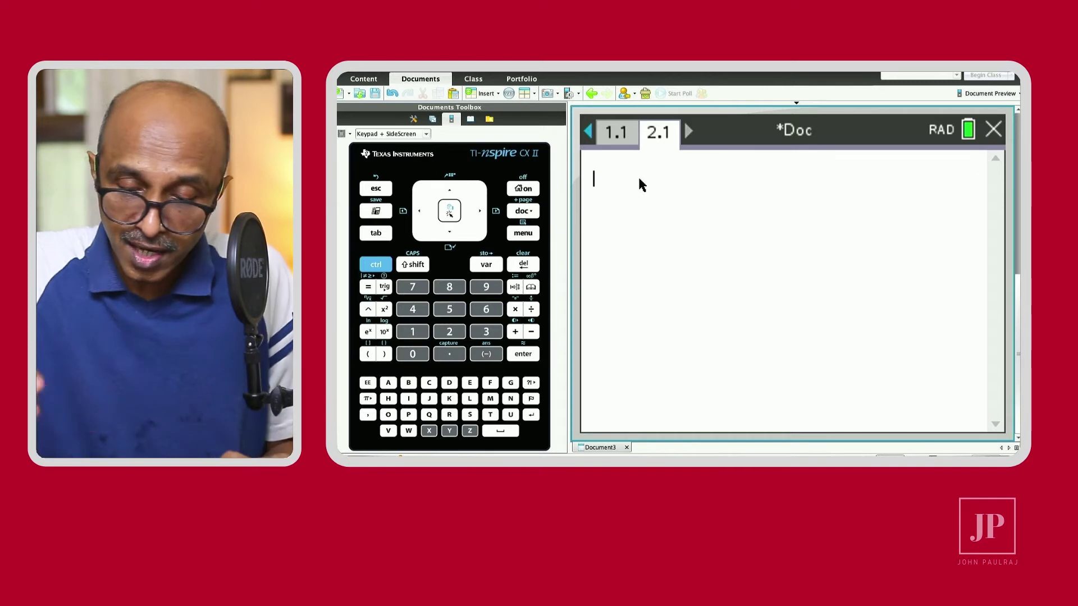
Define the function f(x) as 4x+2 with the := assignment on the new Calculator page
{"action": "type", "text": "f("}
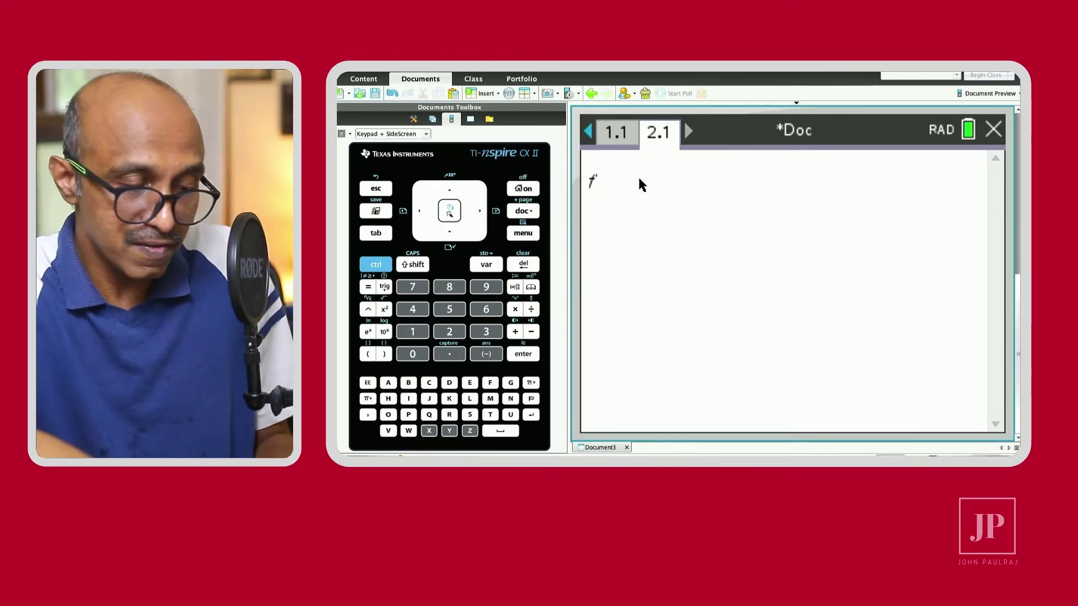
{"action": "type", "text": "x"}
{"action": "key", "text": "Right"}
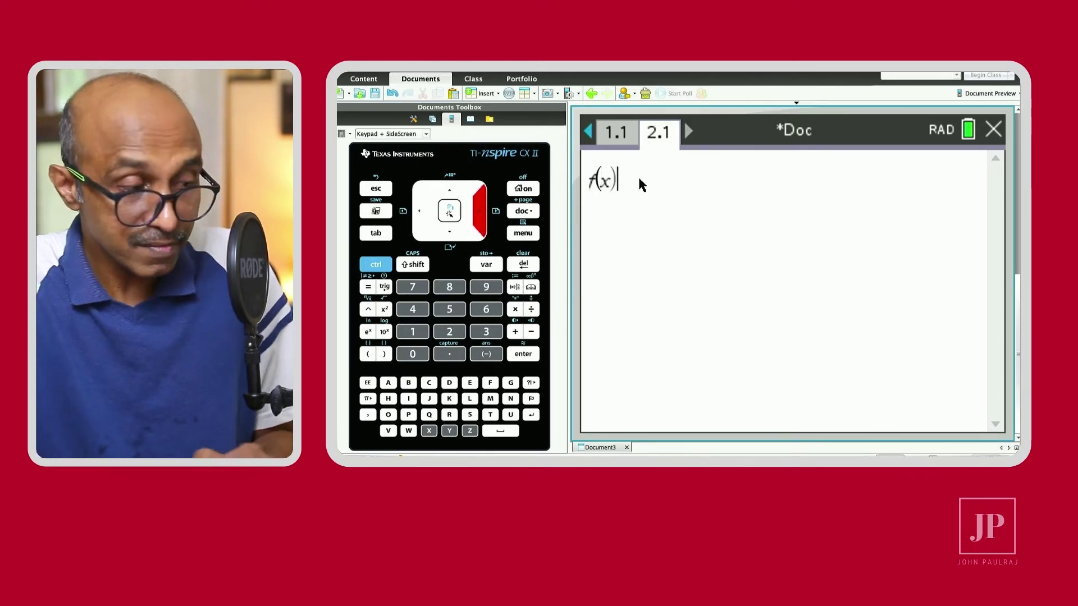
{"action": "left_click", "coordinate": [375, 265]}
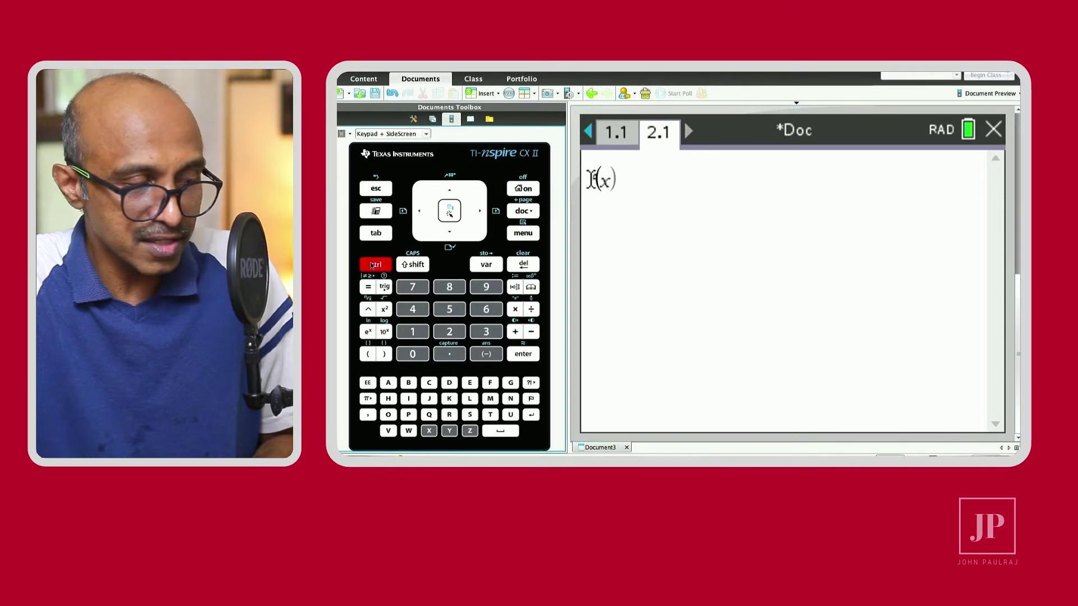
{"action": "left_click", "coordinate": [518, 289]}
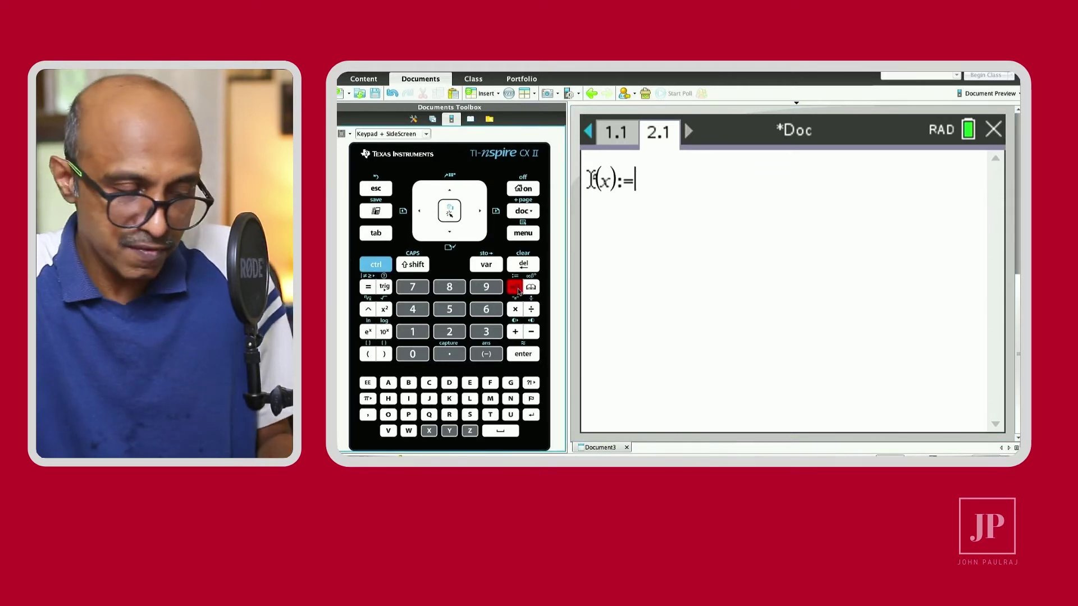
{"action": "type", "text": "4x"}
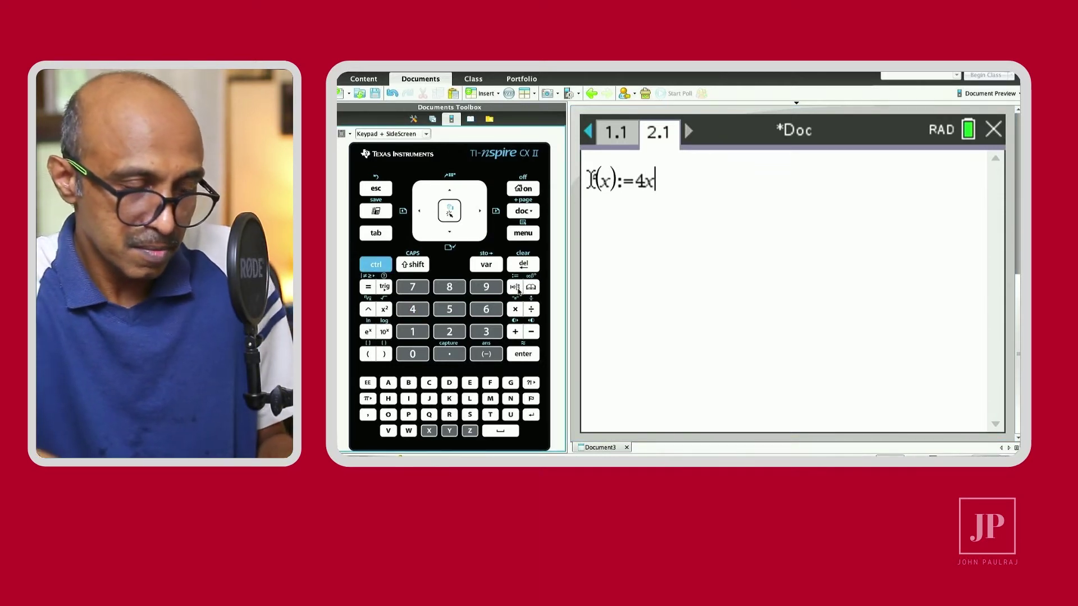
{"action": "type", "text": "+2"}
{"action": "key", "text": "Return"}
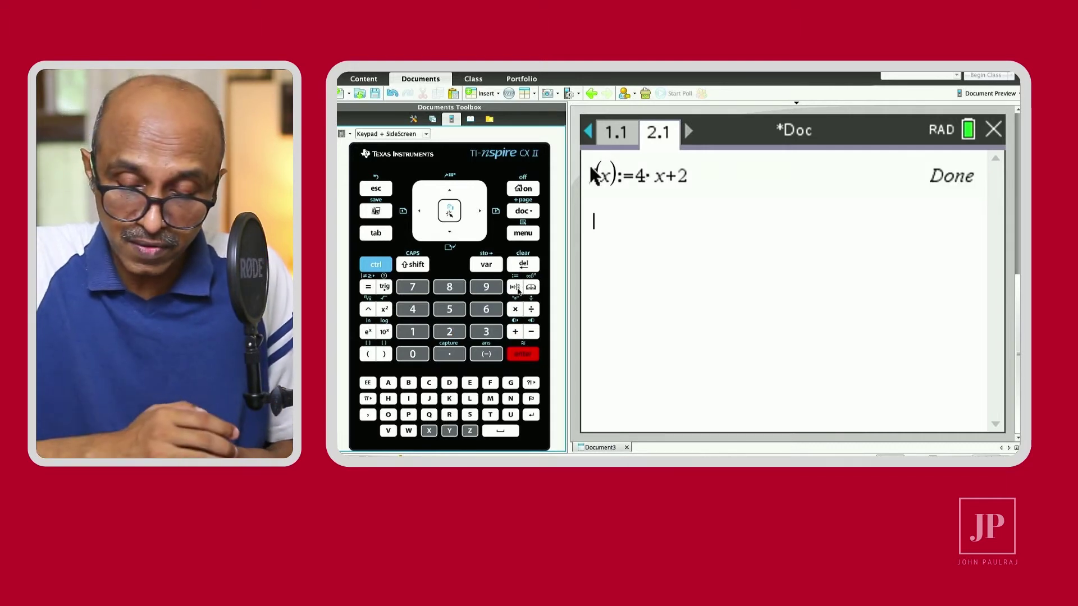
Define the function g(x) as 5-2x with the := assignment
{"action": "type", "text": "g(x"}
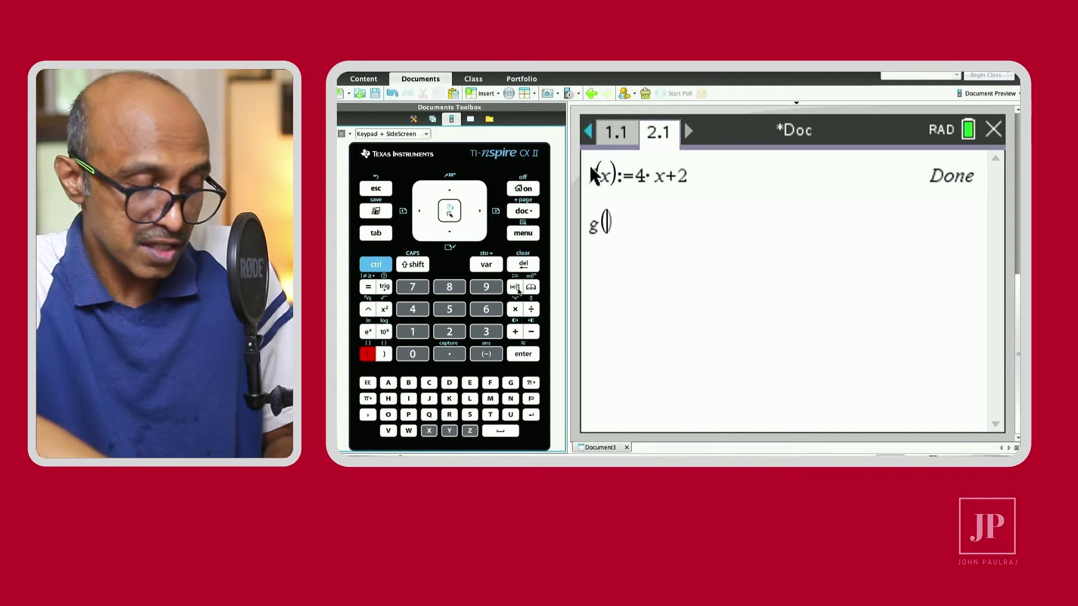
{"action": "key", "text": "Right"}
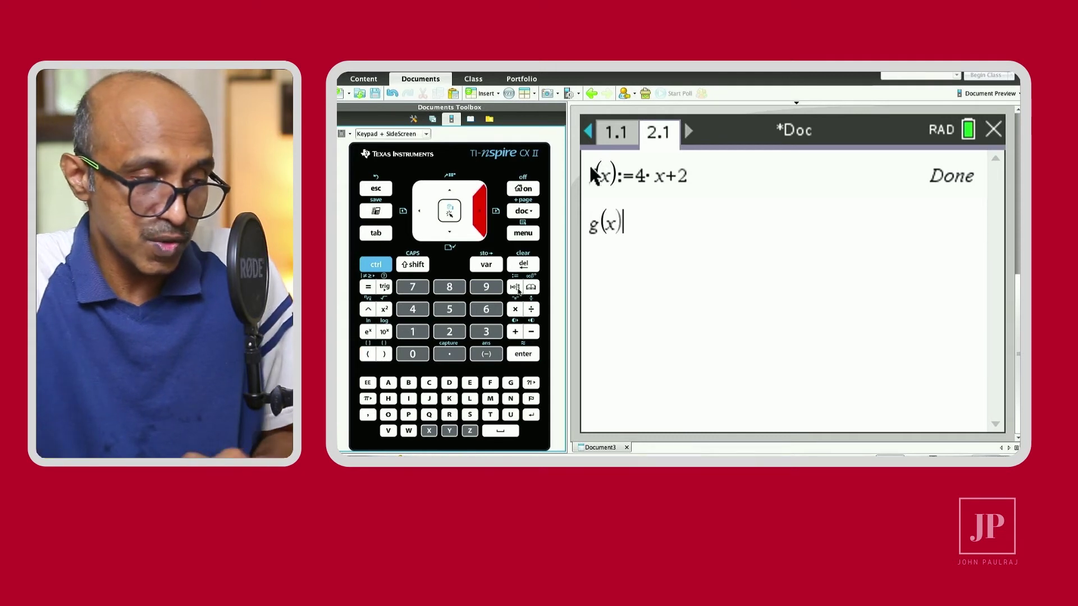
{"action": "left_click", "coordinate": [376, 266]}
{"action": "left_click", "coordinate": [517, 288]}
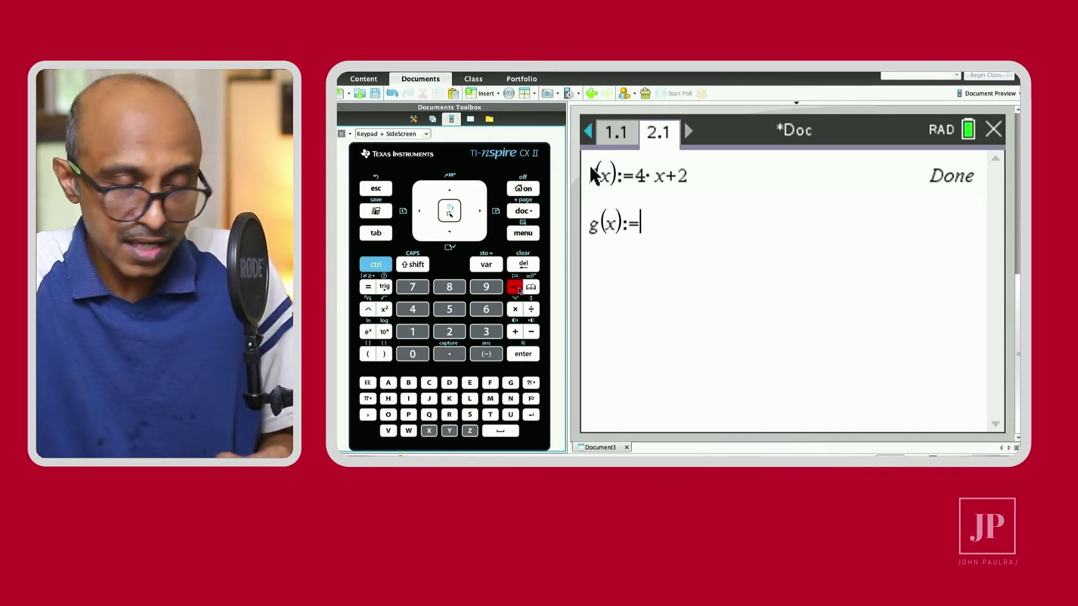
{"action": "type", "text": "5"}
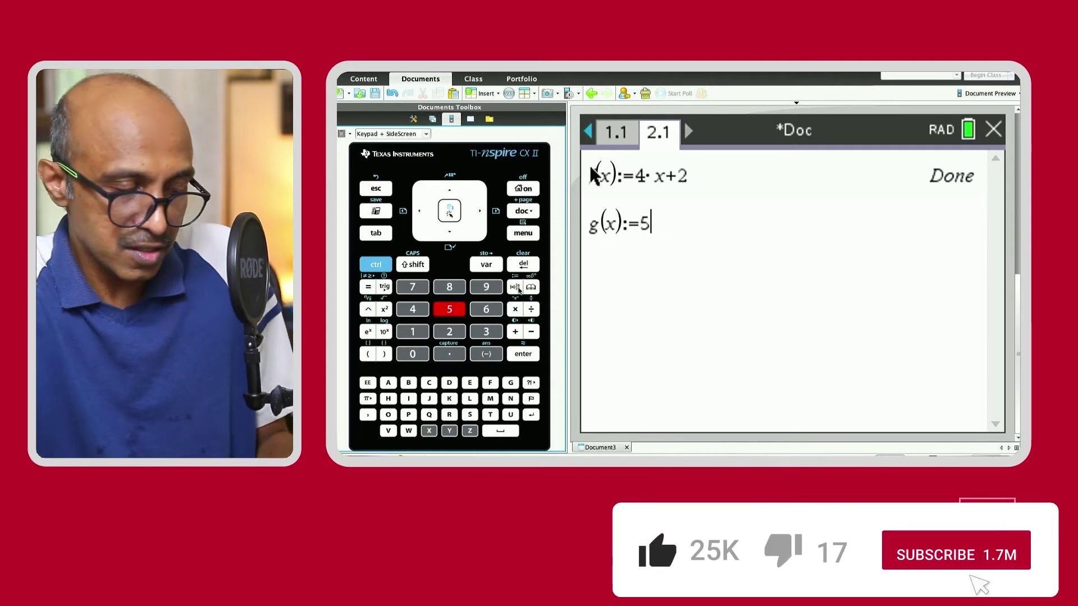
{"action": "type", "text": "-2x"}
{"action": "key", "text": "Return"}
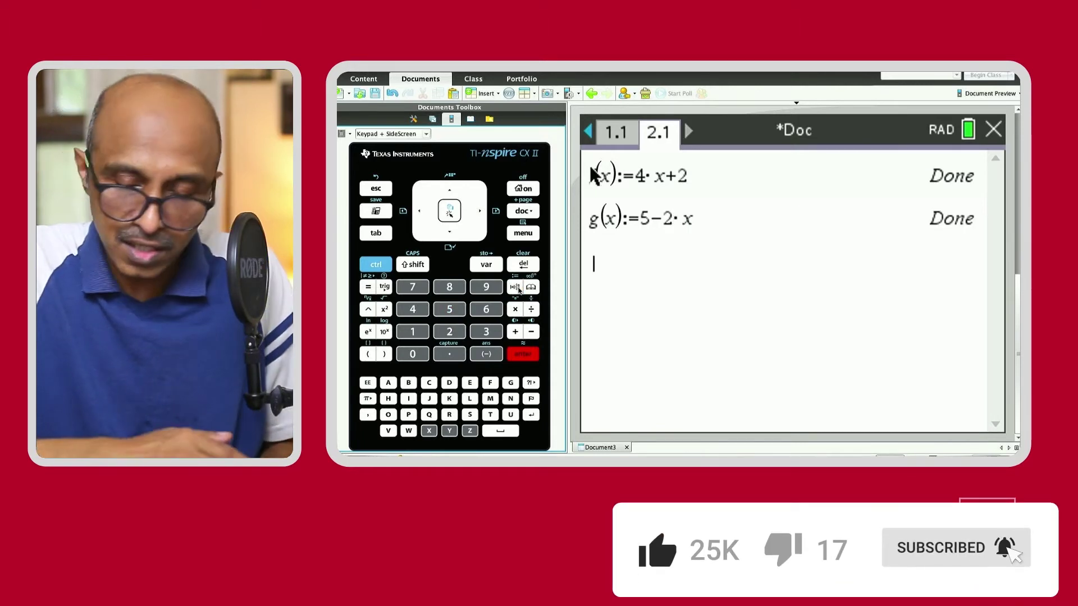
Define the function h(x) as x²-3 with the := assignment
{"action": "type", "text": "h"}
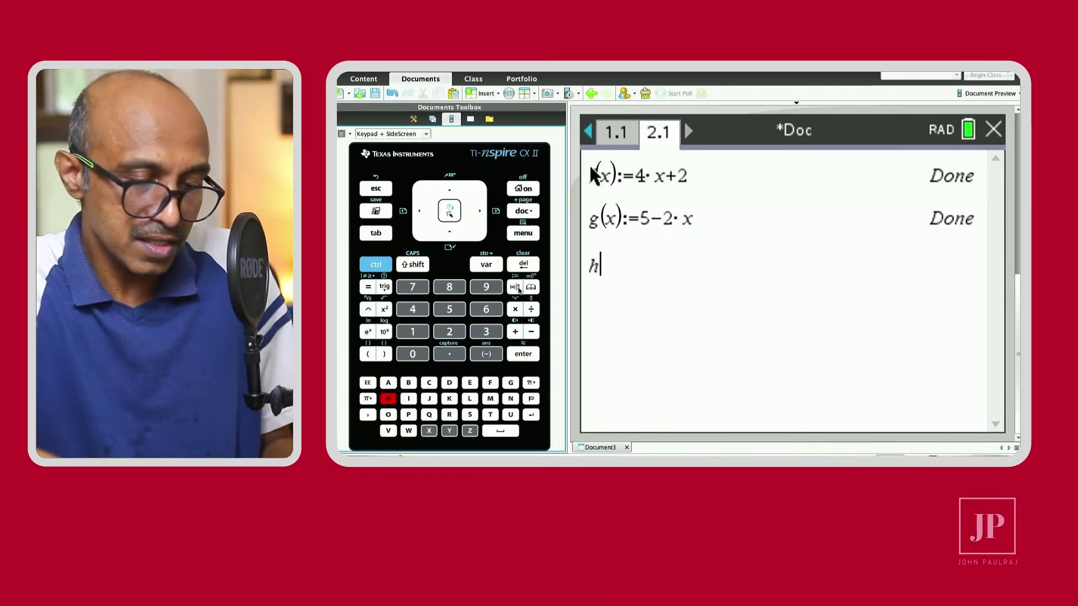
{"action": "type", "text": "(x"}
{"action": "key", "text": "Right"}
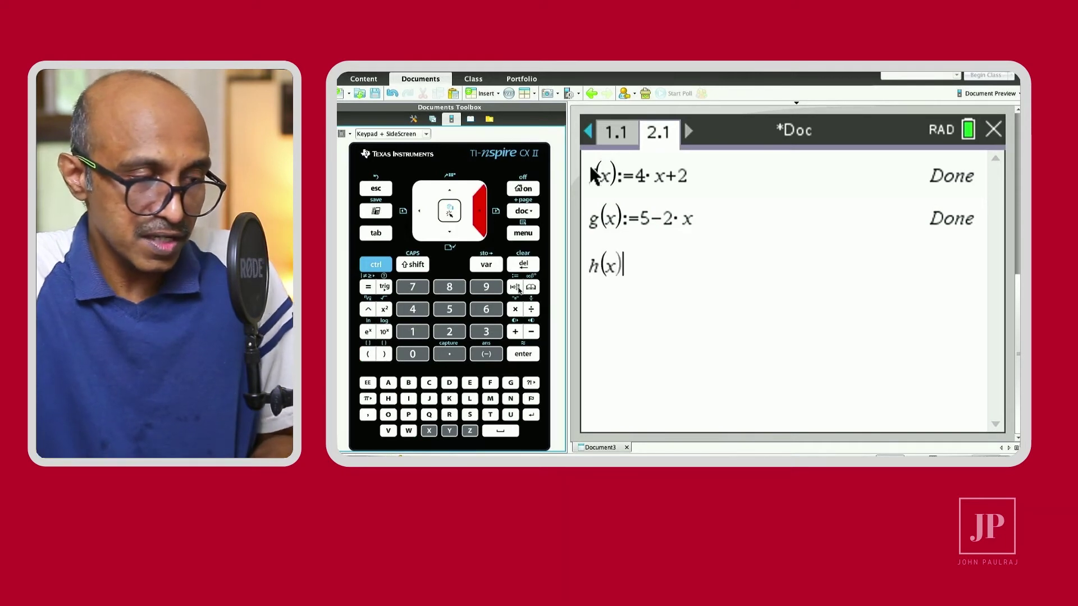
{"action": "left_click", "coordinate": [376, 265]}
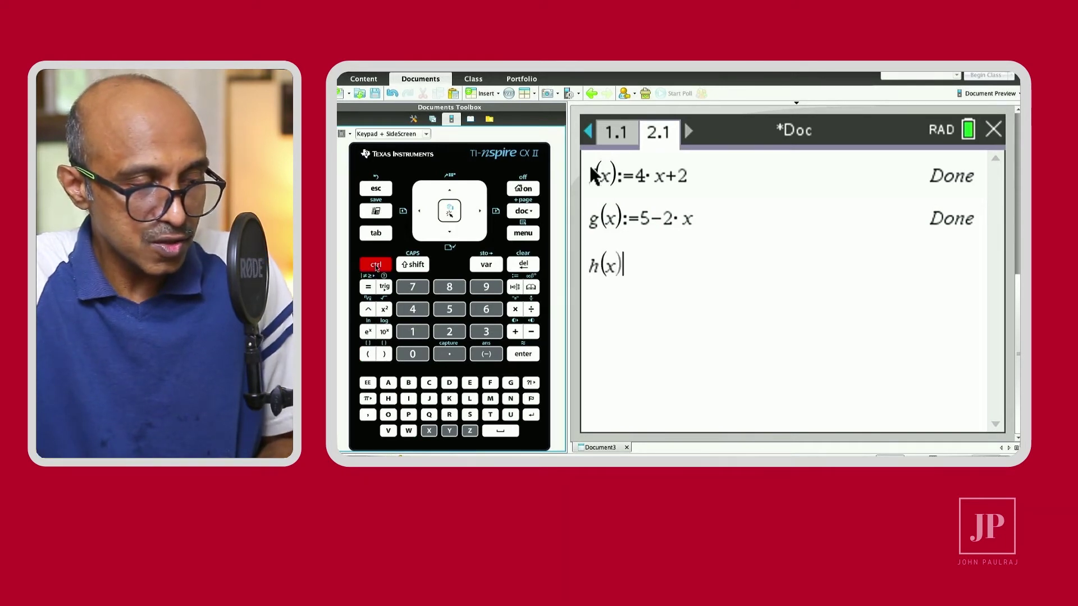
{"action": "left_click", "coordinate": [515, 289]}
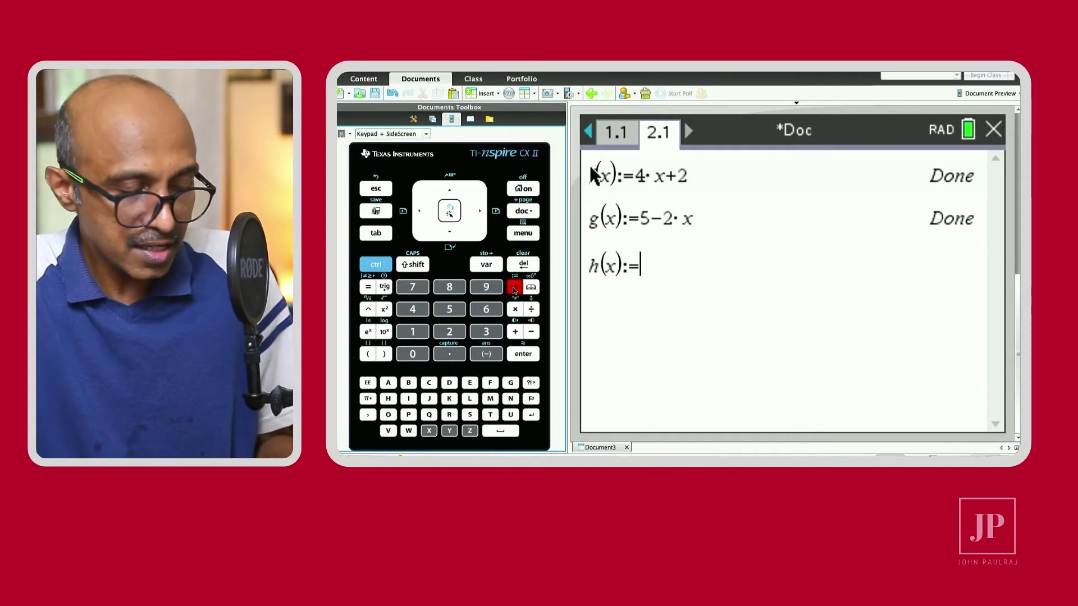
{"action": "type", "text": "x"}
{"action": "left_click", "coordinate": [385, 309]}
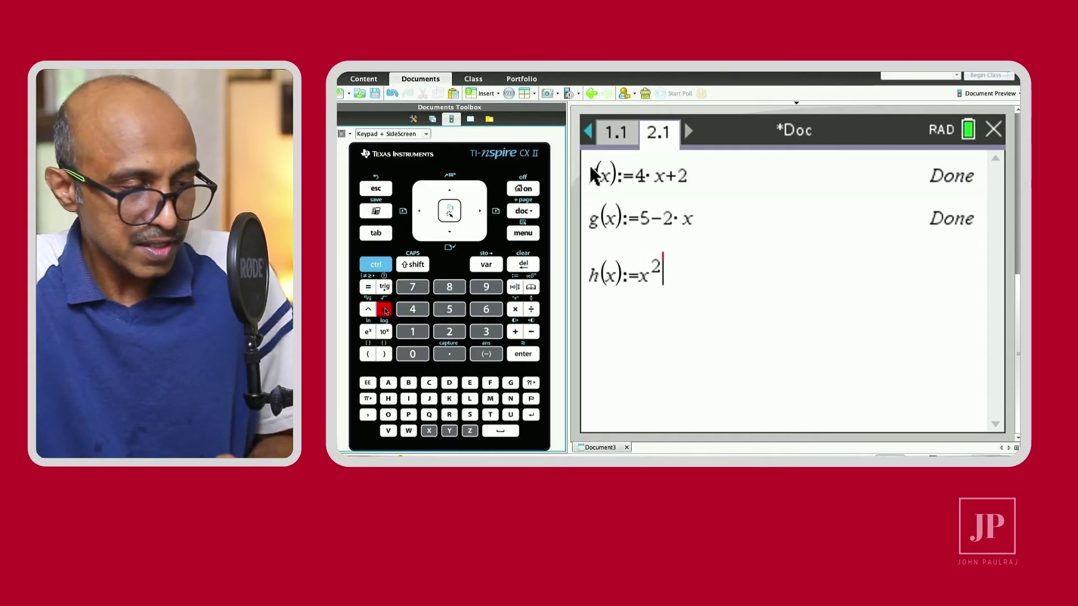
{"action": "type", "text": "-3"}
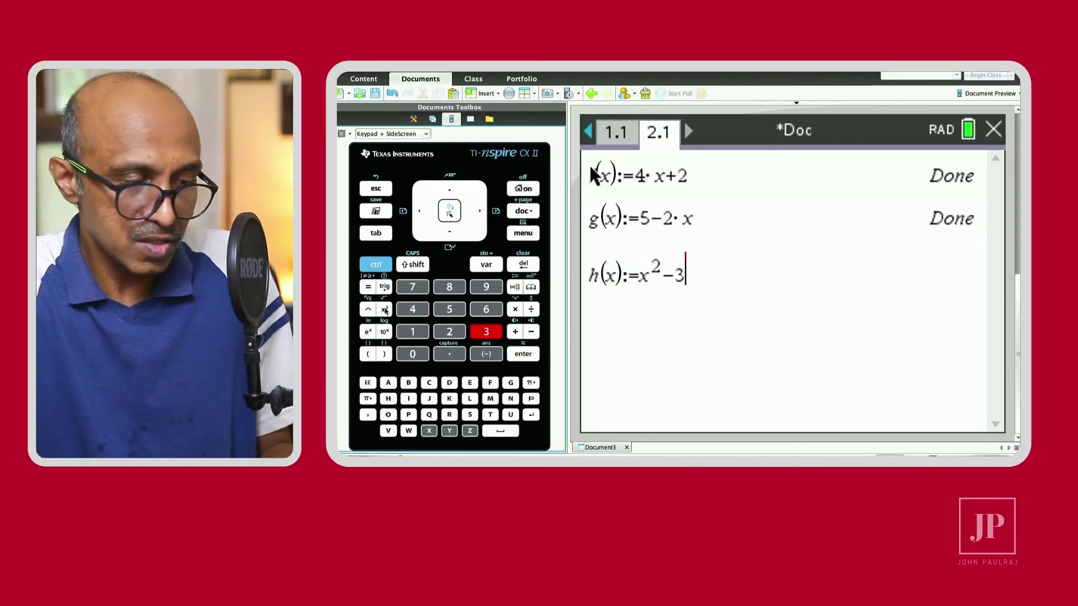
{"action": "key", "text": "Return"}
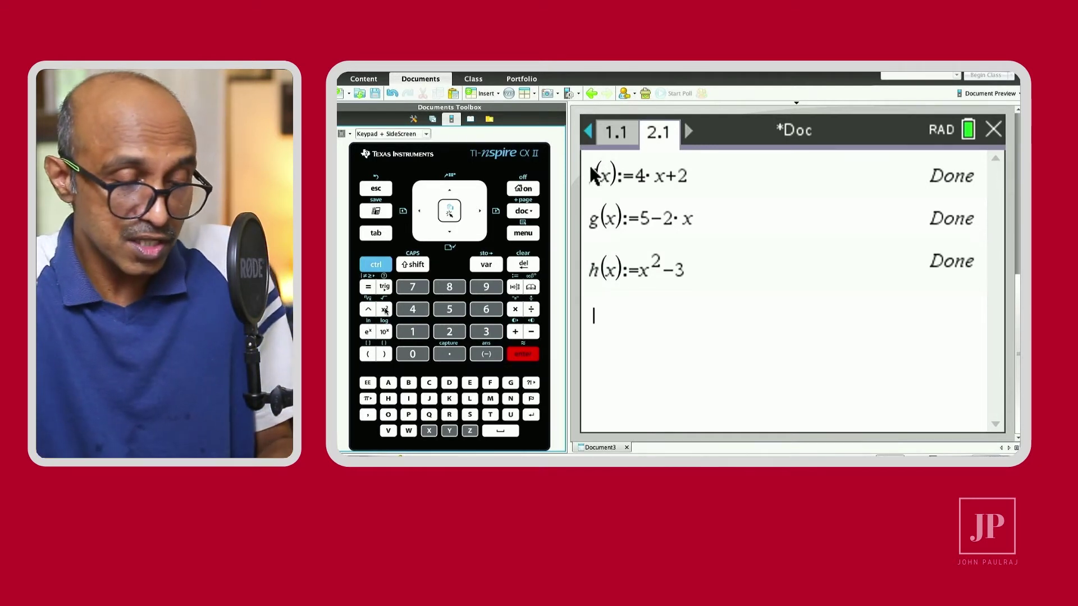
Evaluate g(-3) for question (a) and the composite f(h(2)) for question (b)
{"action": "type", "text": "g"}
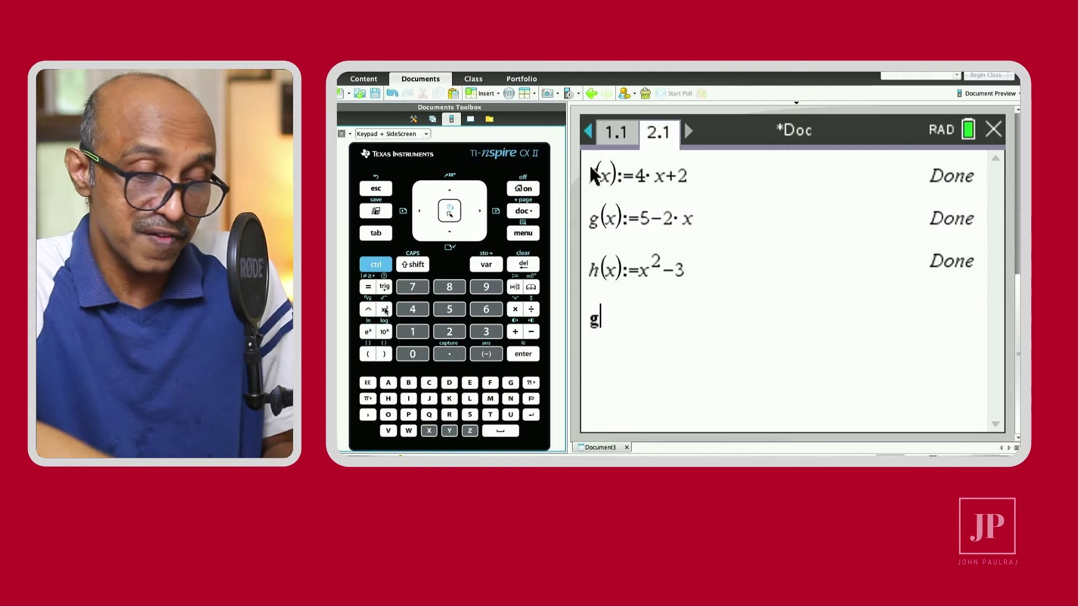
{"action": "type", "text": "(-3"}
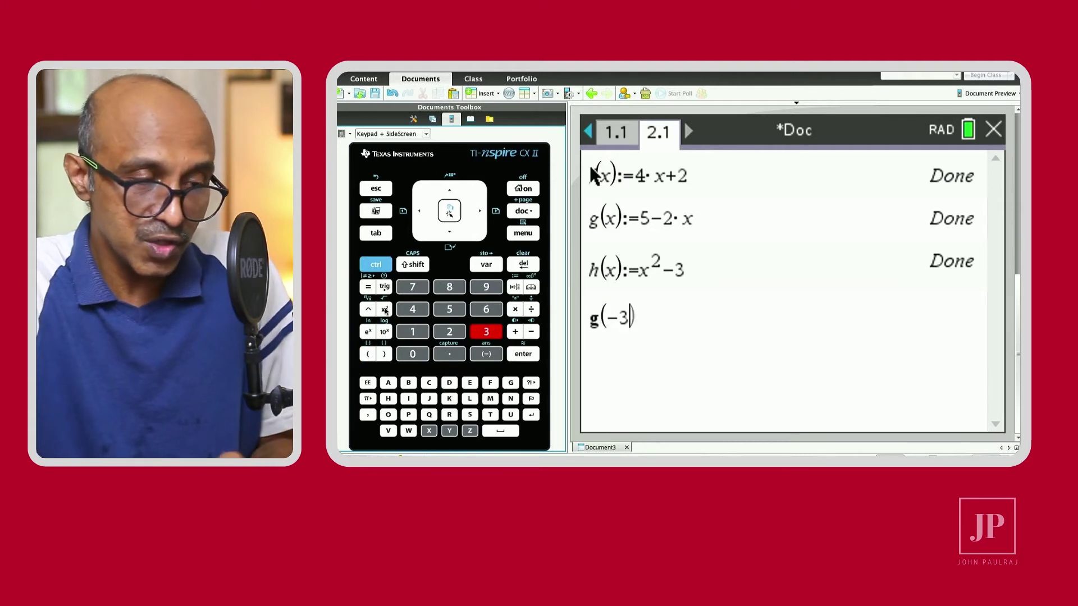
{"action": "key", "text": "Return"}
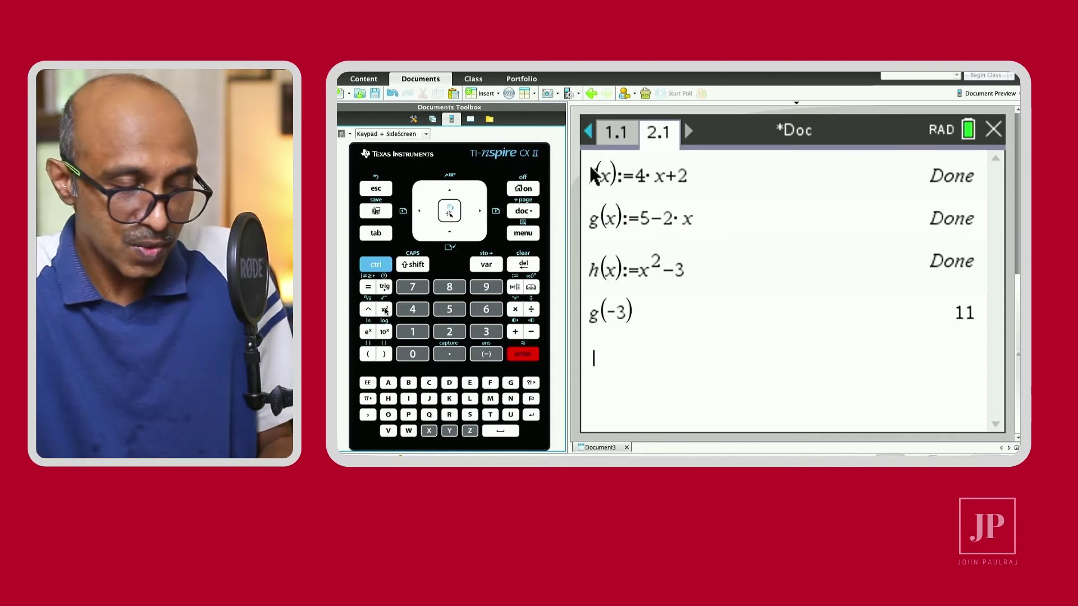
{"action": "type", "text": "f(h"}
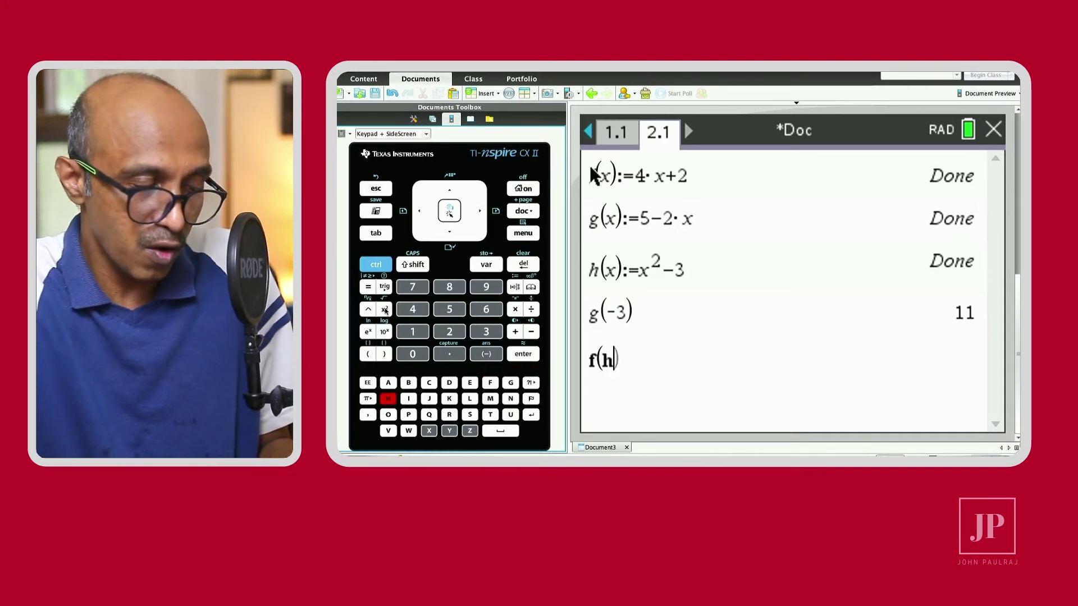
{"action": "type", "text": "(2"}
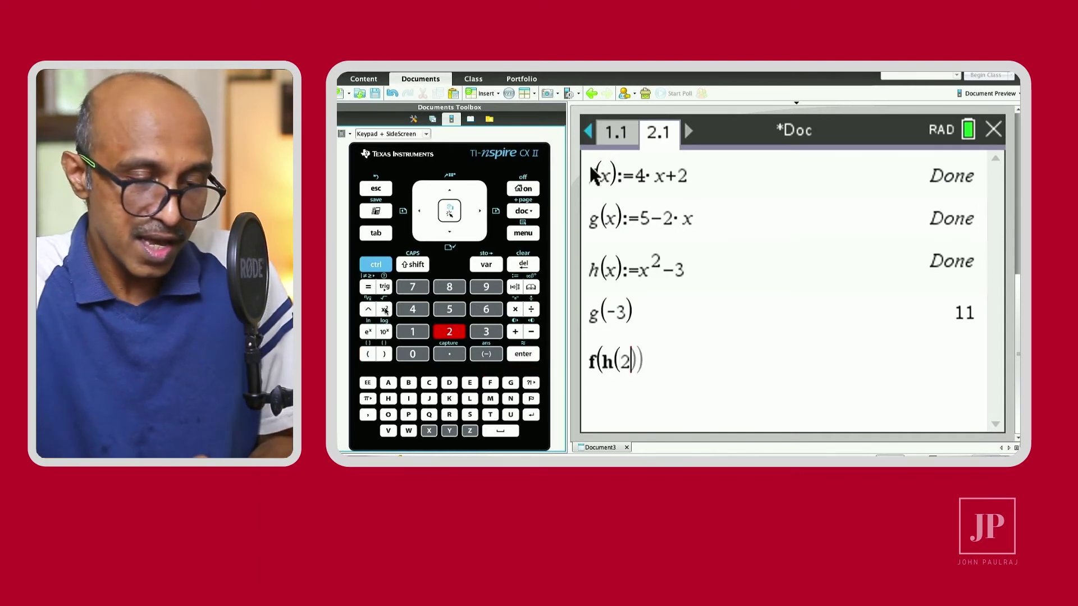
{"action": "key", "text": "Return"}
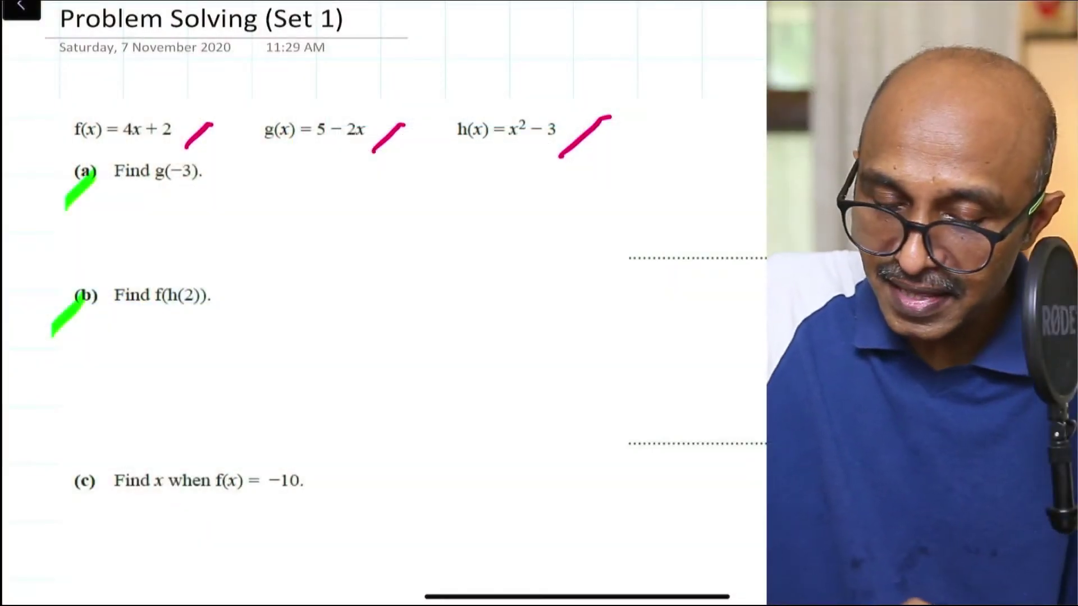
Look through the Actions, Number and Algebra commands and use Factor to find the prime factorization of 4356
{"action": "scroll", "coordinate": [383, 304], "scroll_direction": "down", "scroll_amount": 3}
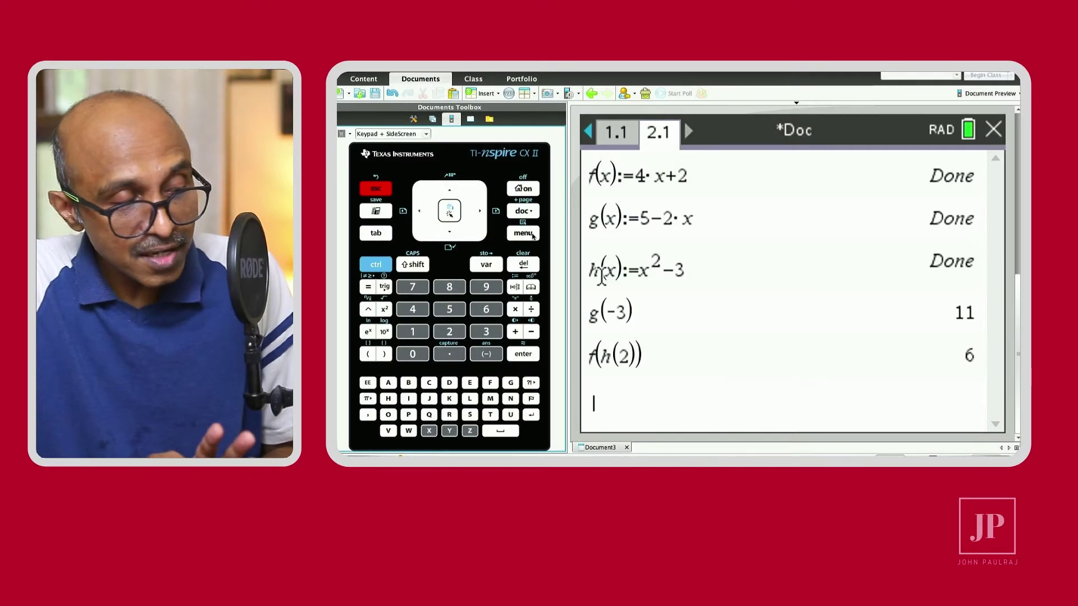
{"action": "left_click", "coordinate": [523, 233]}
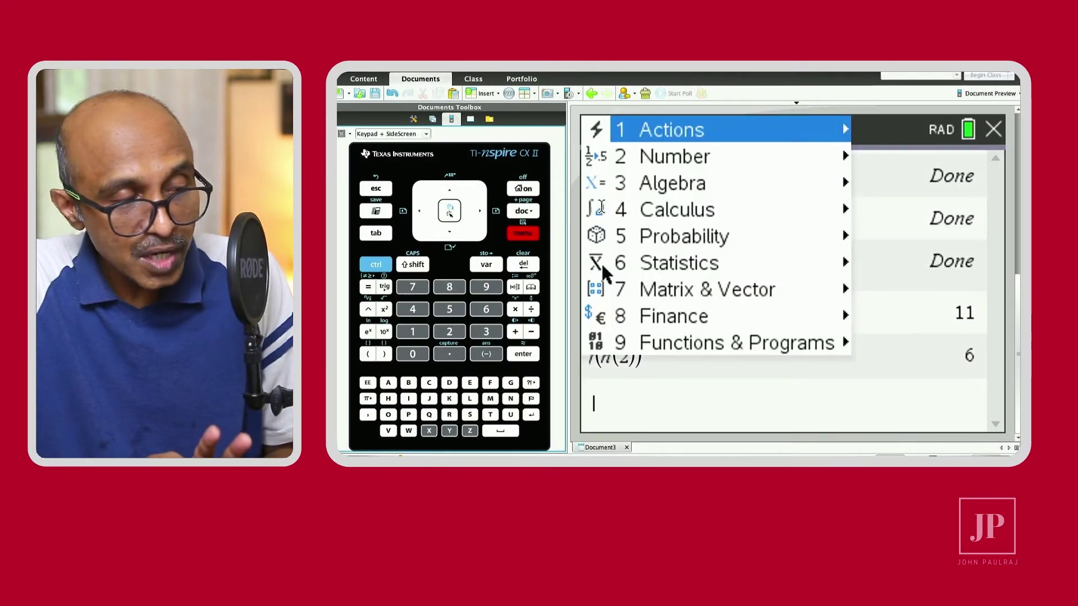
{"action": "mouse_move", "coordinate": [668, 187]}
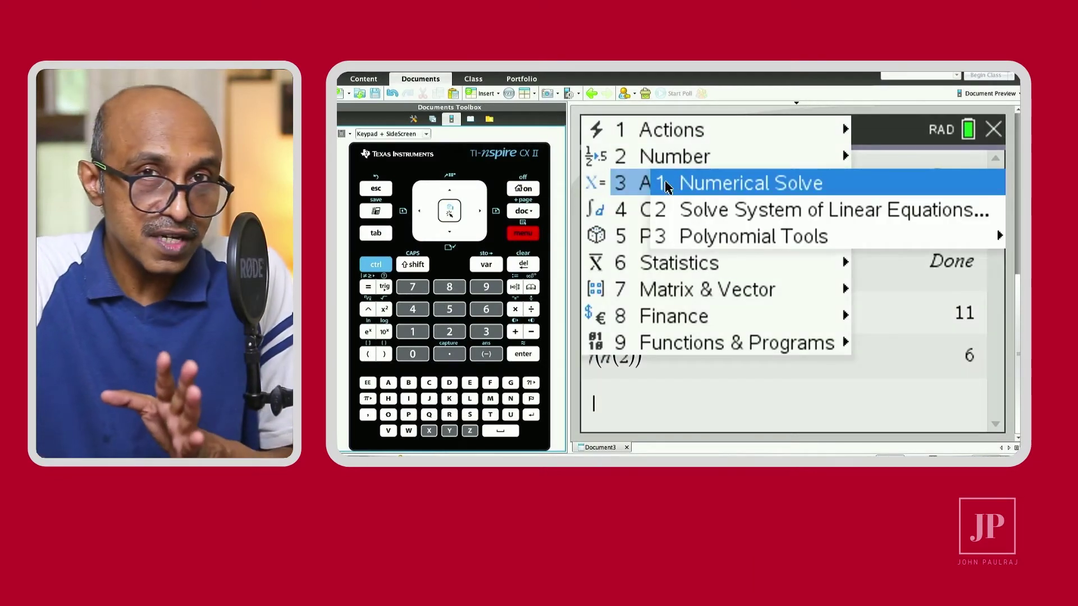
{"action": "mouse_move", "coordinate": [684, 133]}
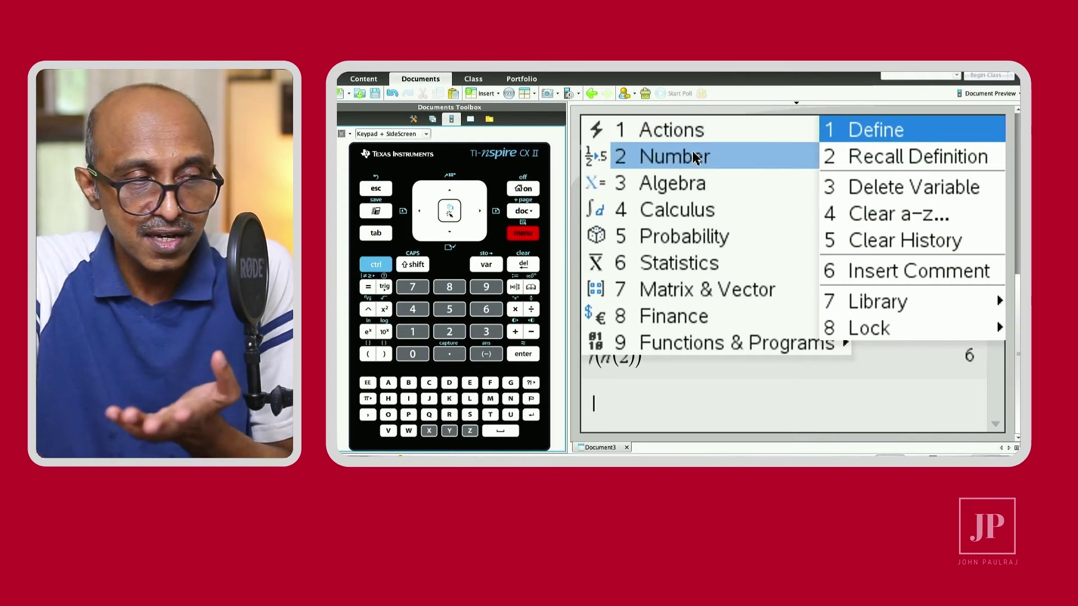
{"action": "mouse_move", "coordinate": [695, 157]}
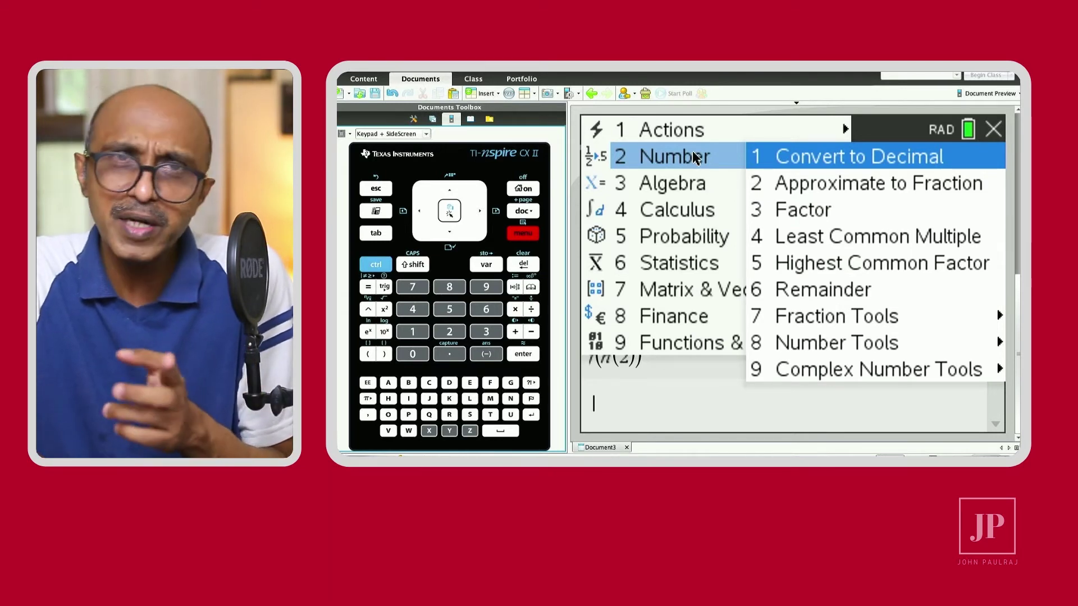
{"action": "left_click", "coordinate": [827, 213]}
{"action": "type", "text": "4"}
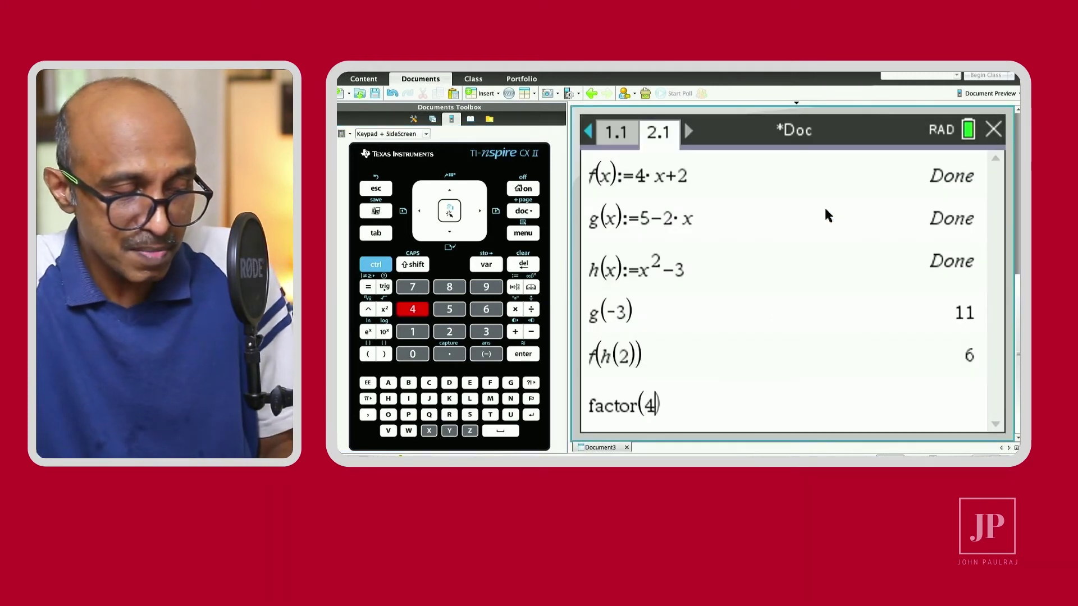
{"action": "type", "text": "356"}
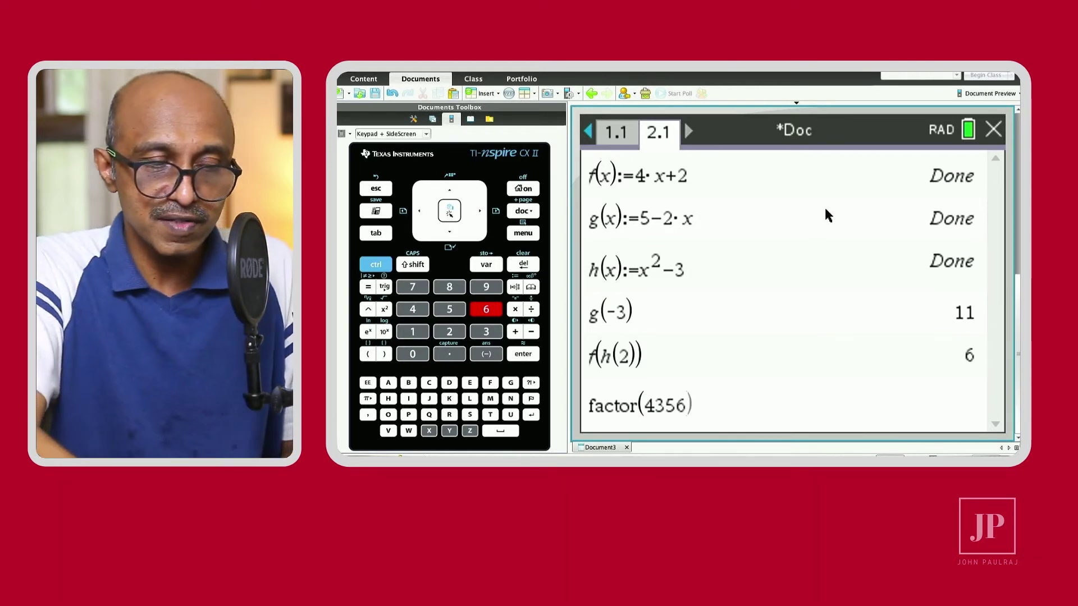
{"action": "key", "text": "Return"}
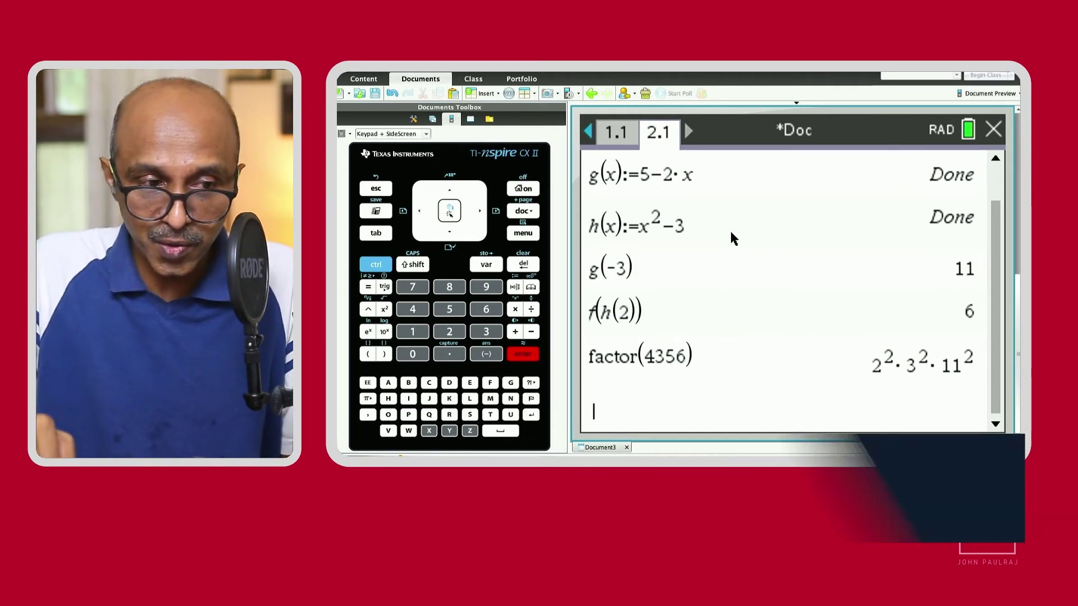
Use Numerical Solve to find the x value that satisfies f(x)=-10
{"action": "left_click", "coordinate": [522, 235]}
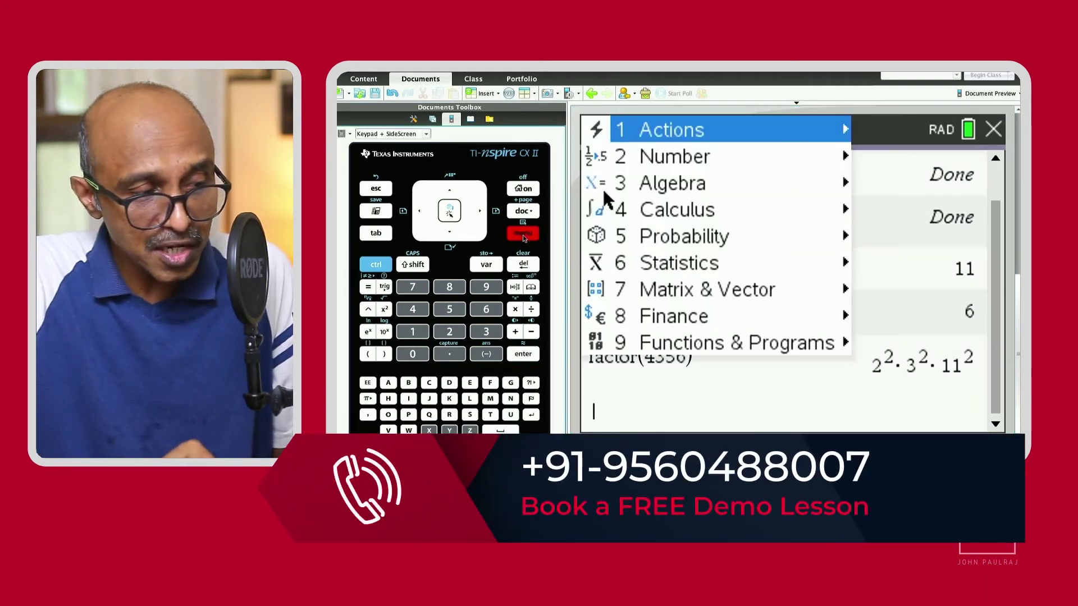
{"action": "mouse_move", "coordinate": [733, 194]}
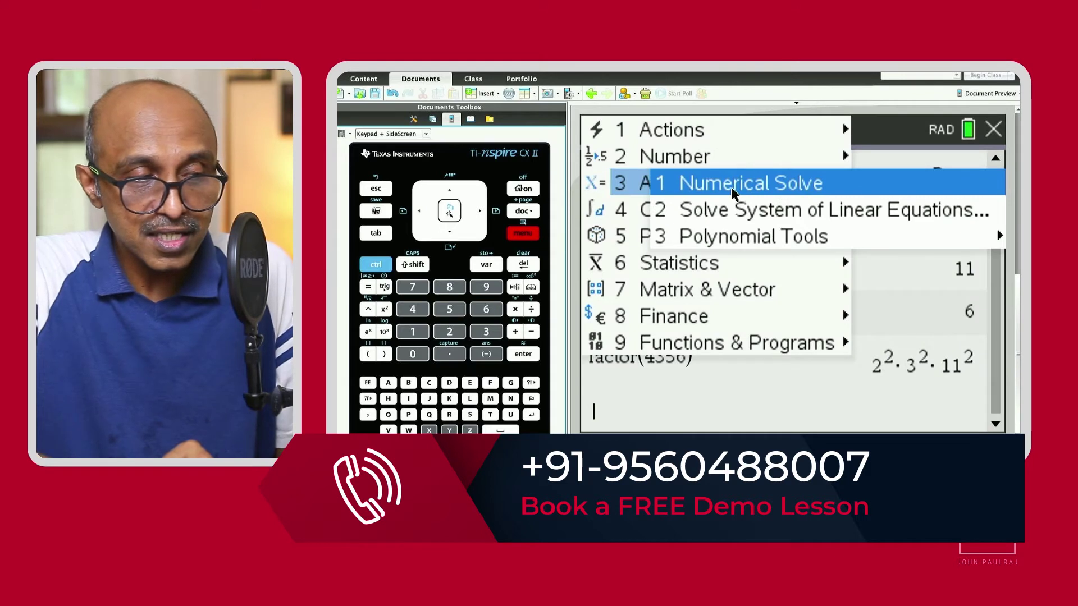
{"action": "left_click", "coordinate": [790, 187]}
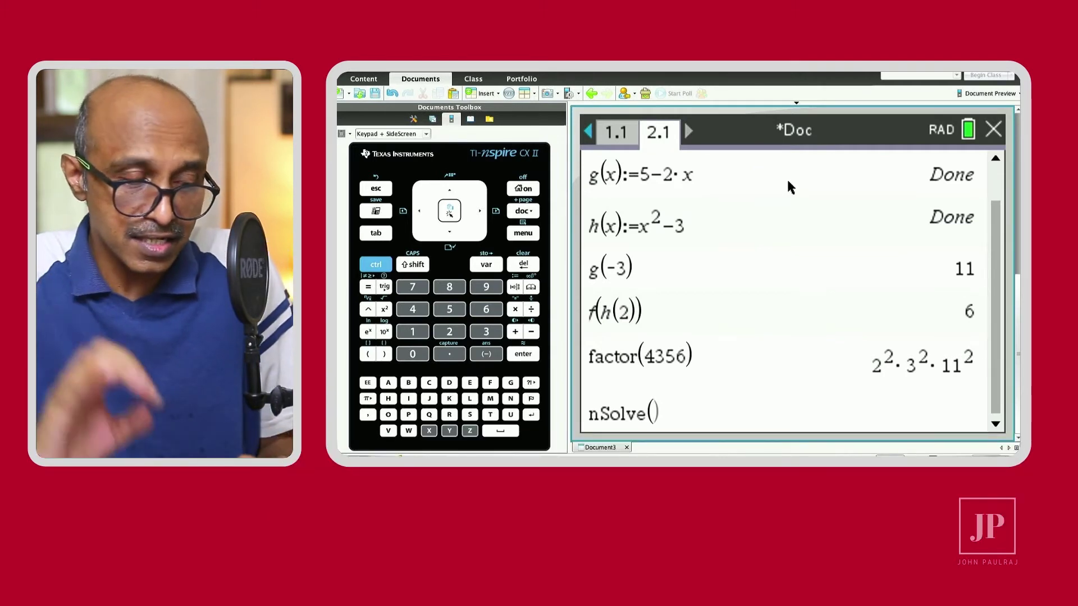
{"action": "type", "text": "f"}
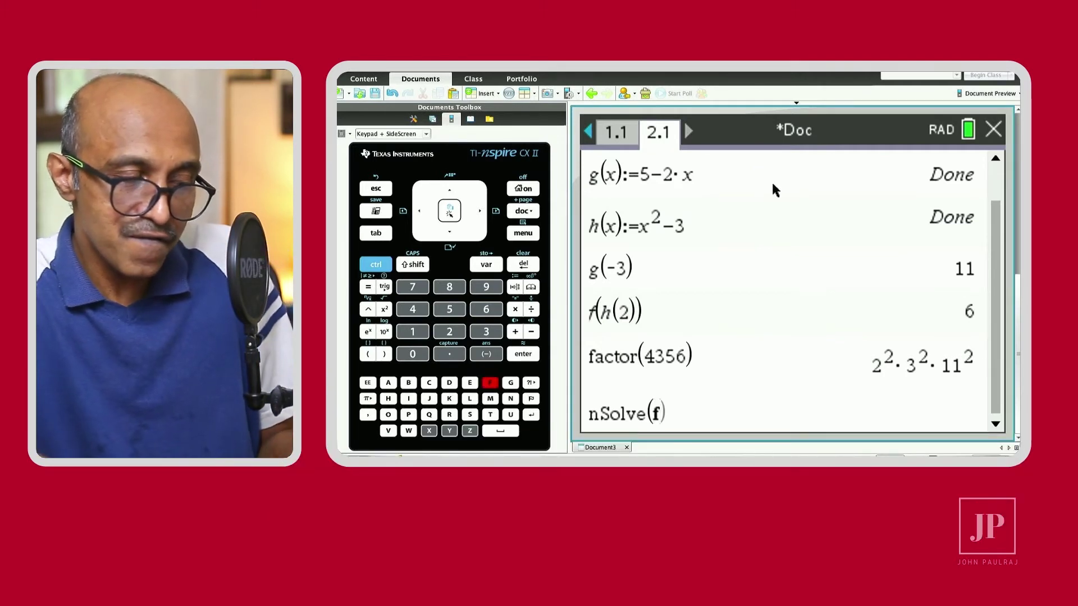
{"action": "type", "text": "(x"}
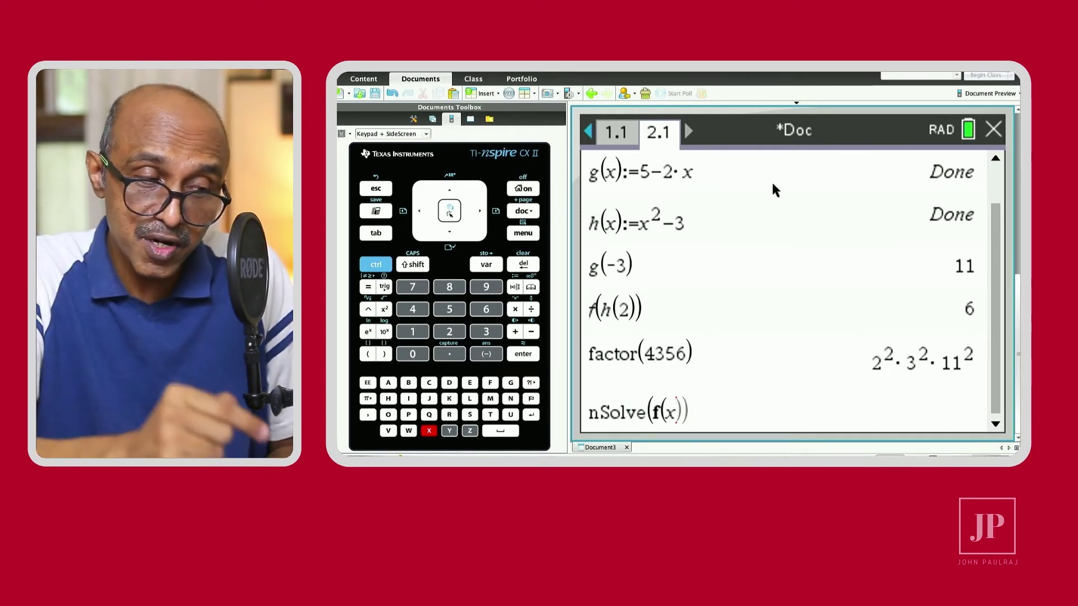
{"action": "key", "text": "Right"}
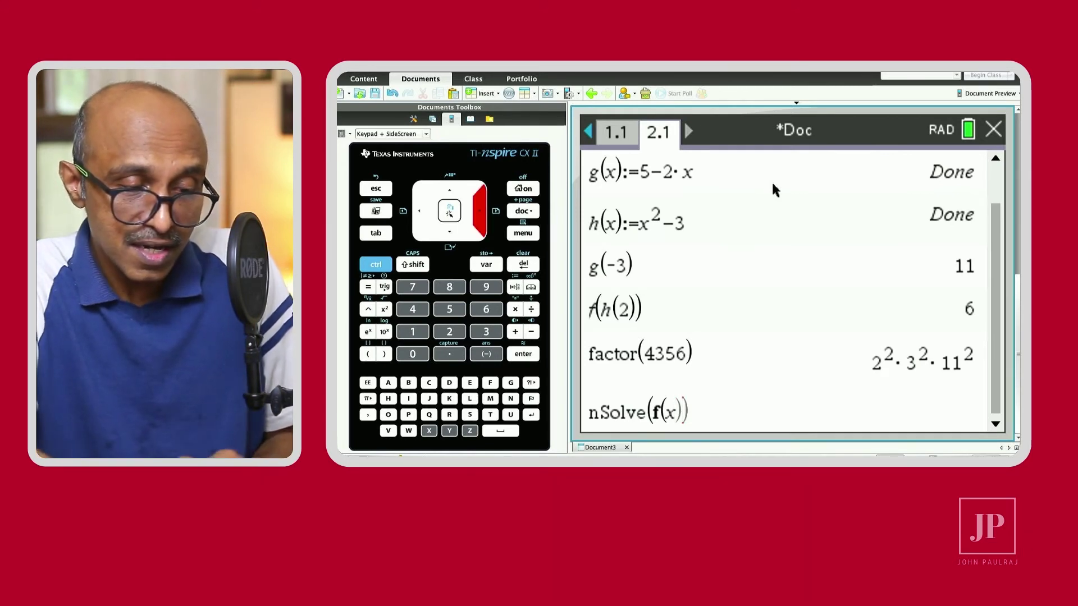
{"action": "type", "text": "=10"}
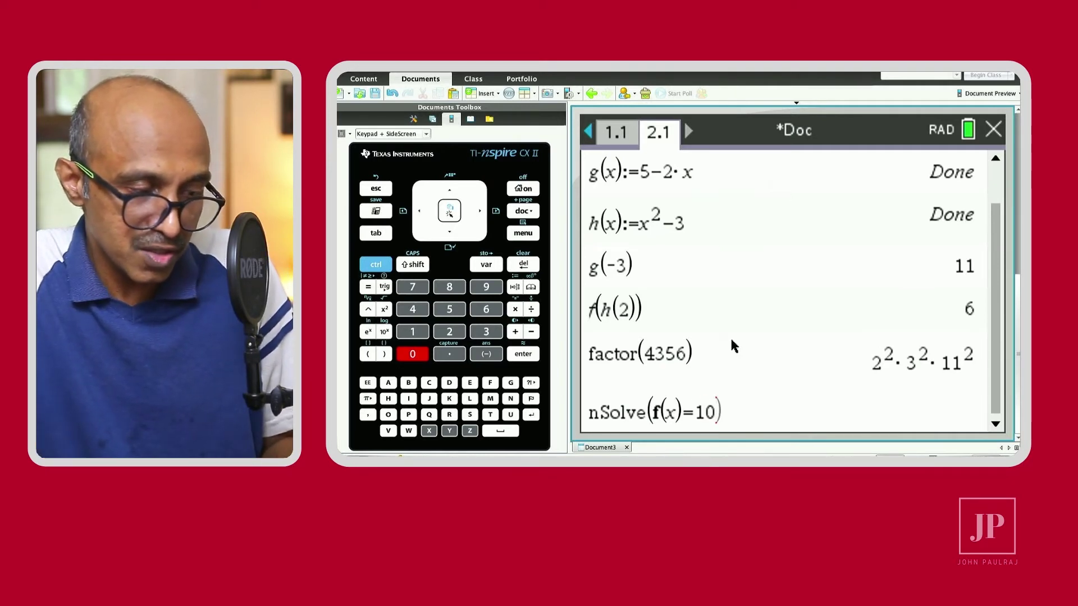
{"action": "left_click", "coordinate": [697, 414]}
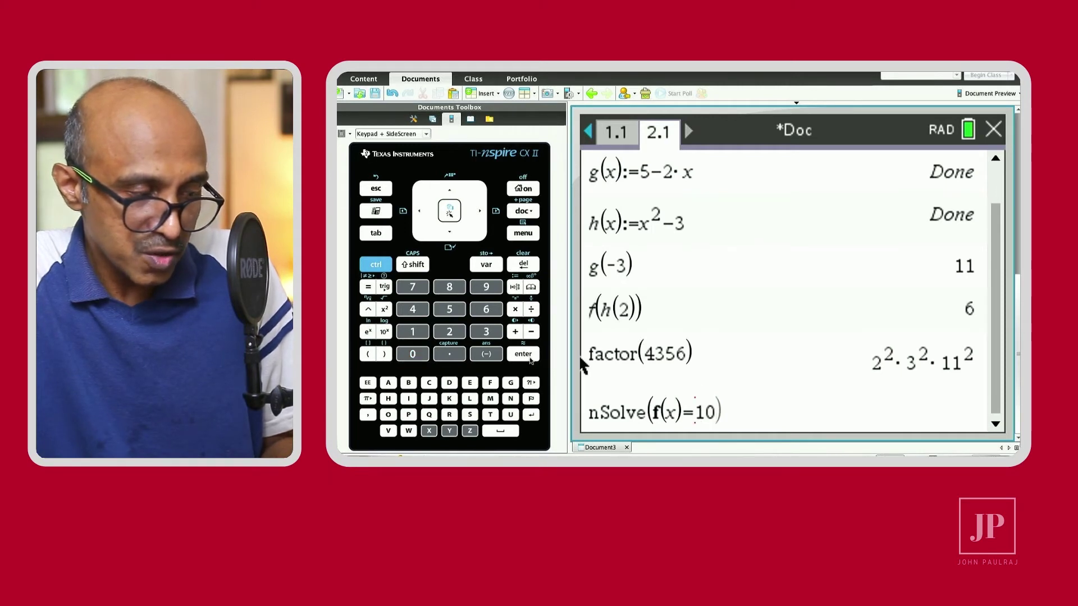
{"action": "left_click", "coordinate": [488, 355]}
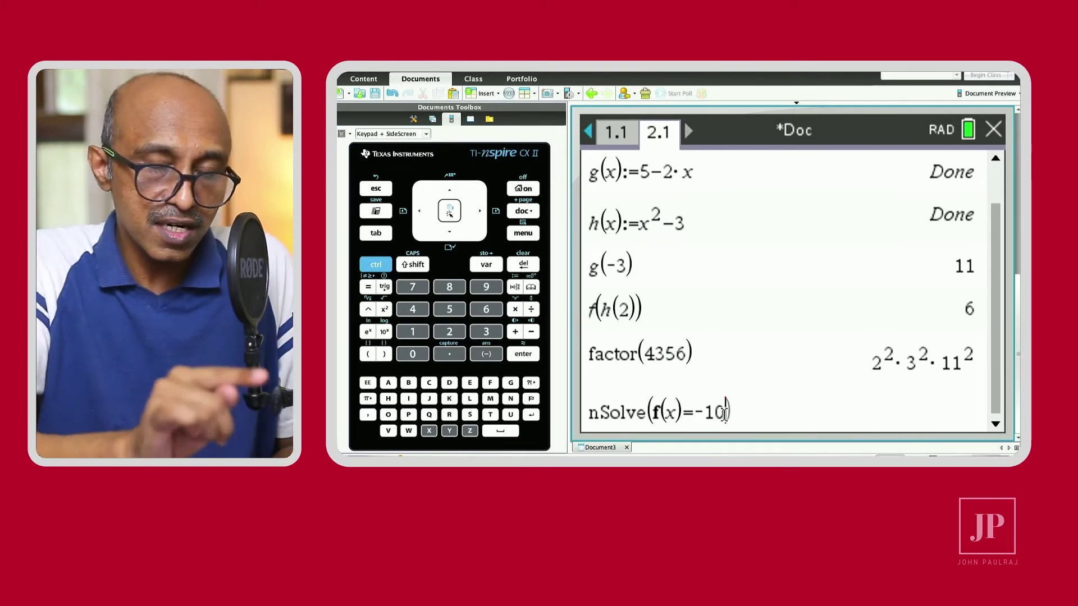
{"action": "type", "text": ","}
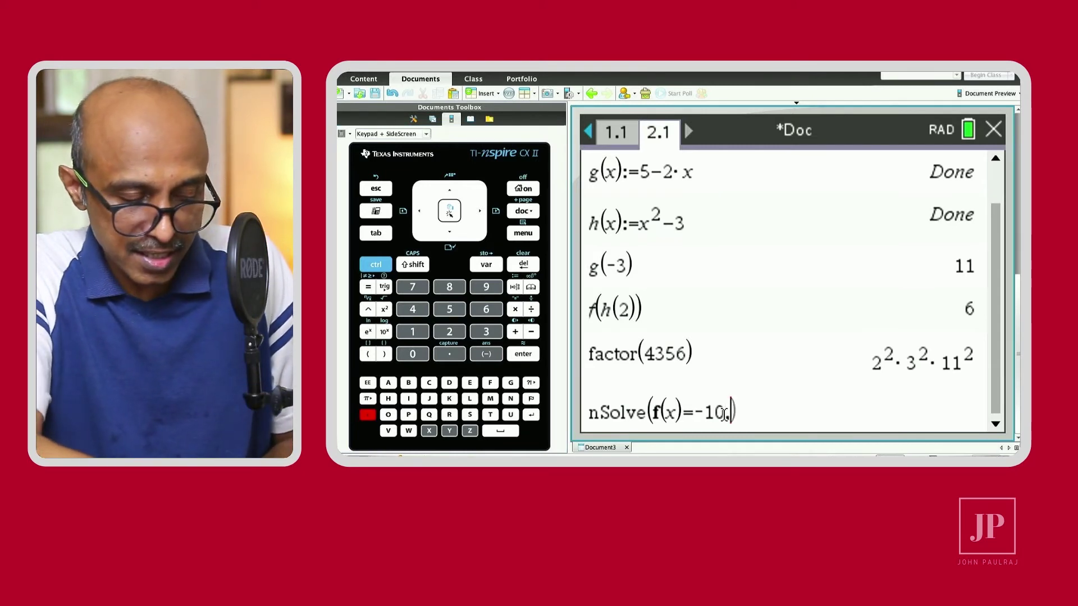
{"action": "type", "text": "x"}
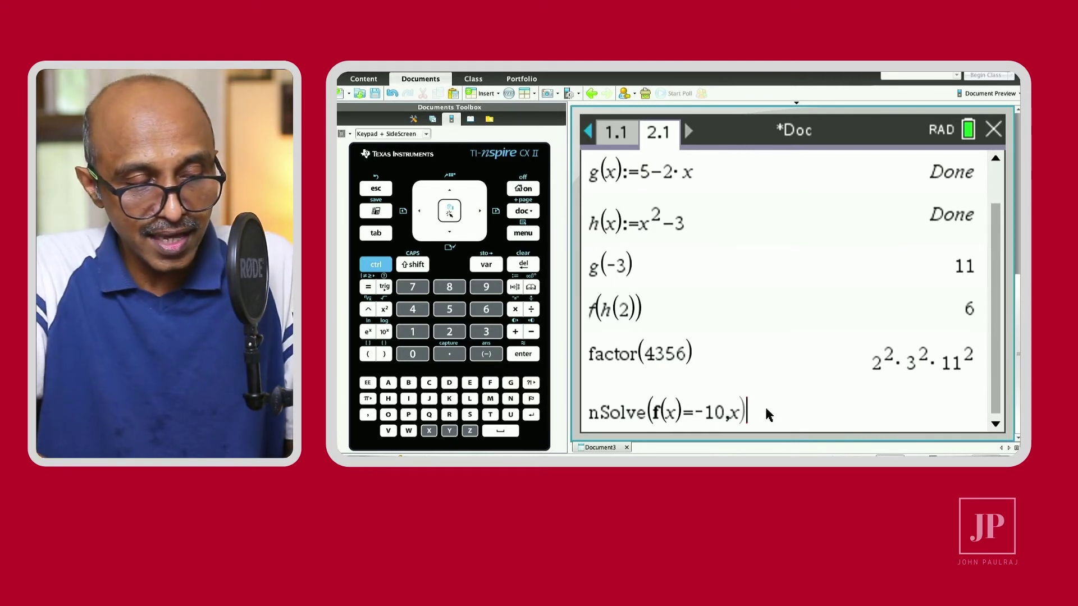
{"action": "key", "text": "Return"}
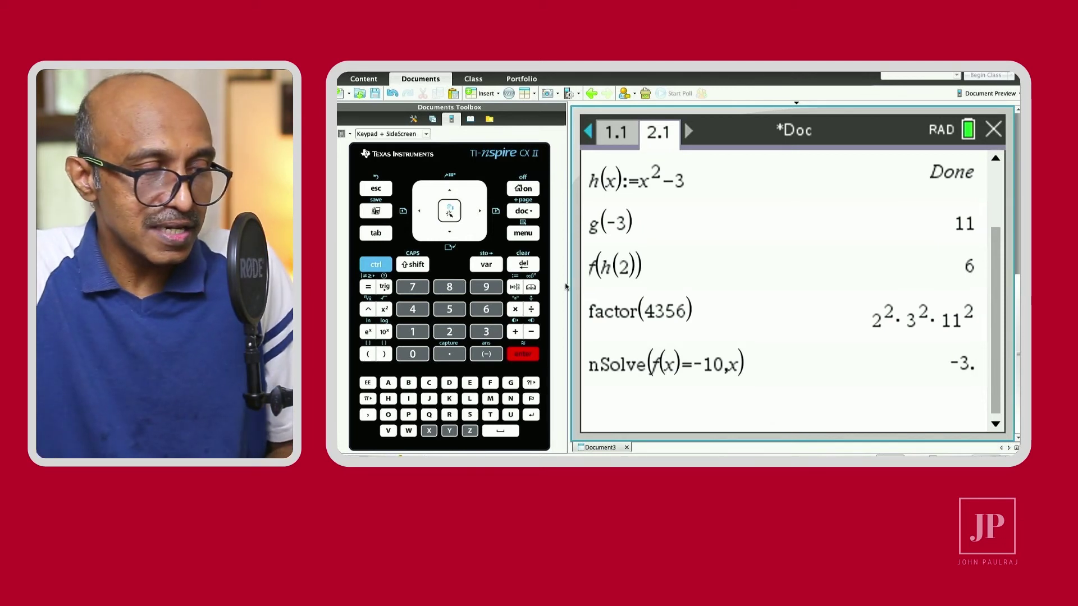
Use Numerical Solve to solve the equation 2^x=3x for x
{"action": "key", "text": "ctrl+m"}
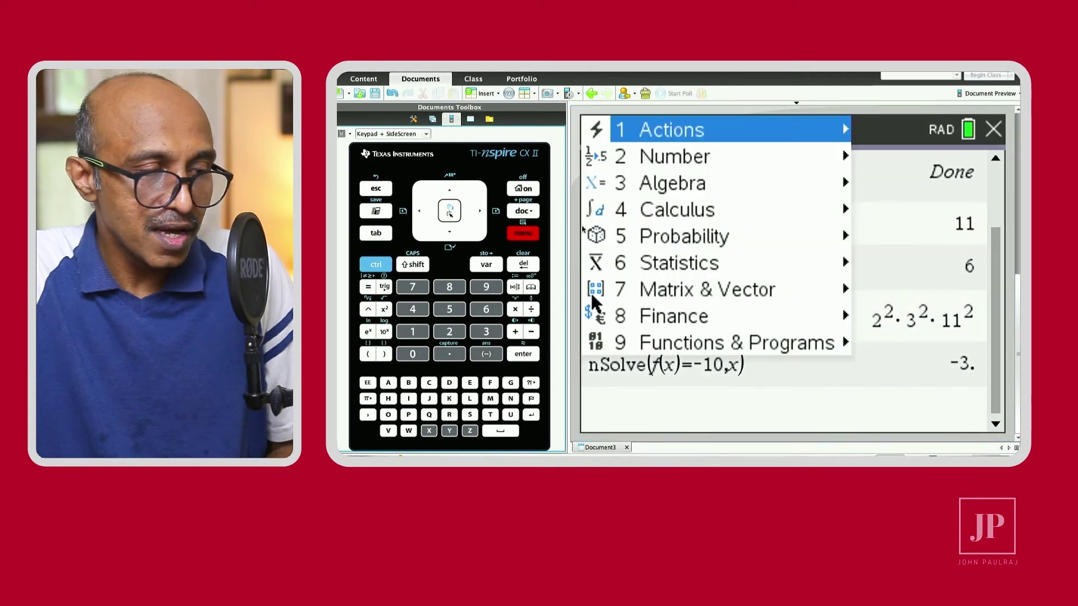
{"action": "left_click", "coordinate": [732, 183]}
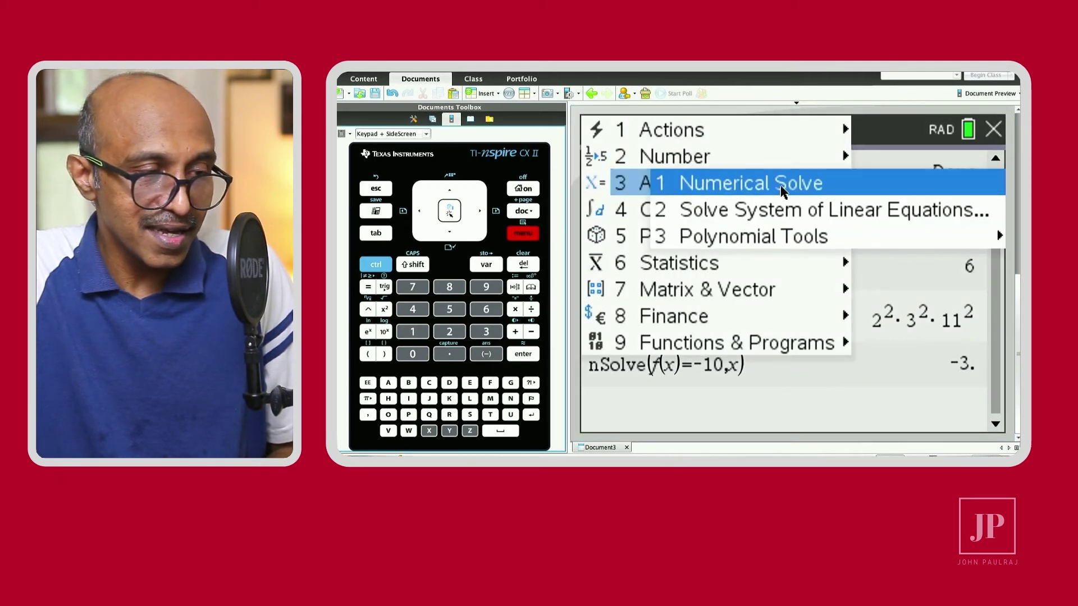
{"action": "left_click", "coordinate": [782, 184]}
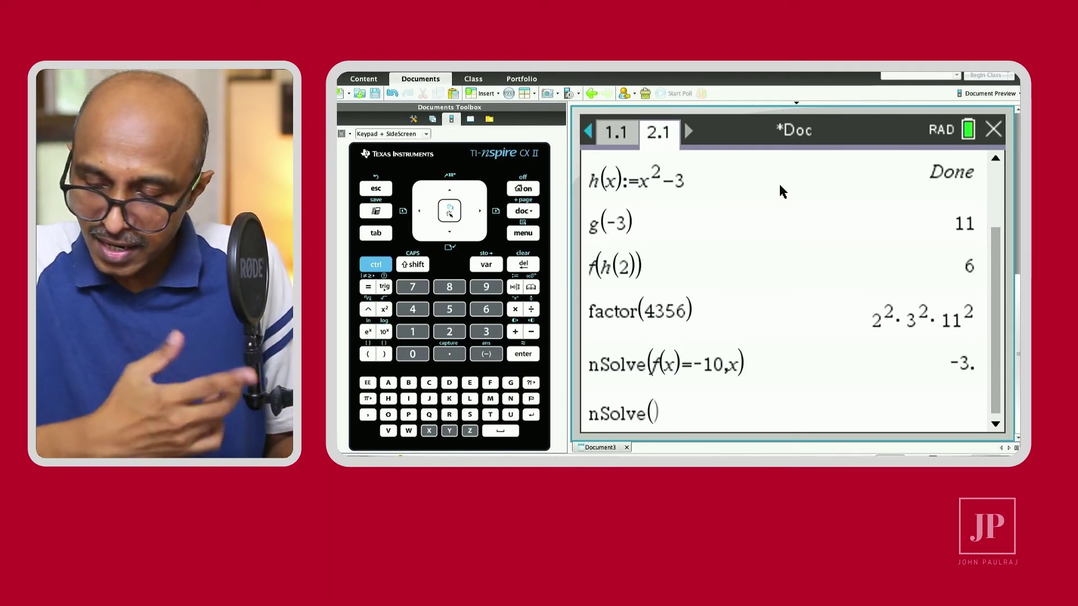
{"action": "type", "text": "2"}
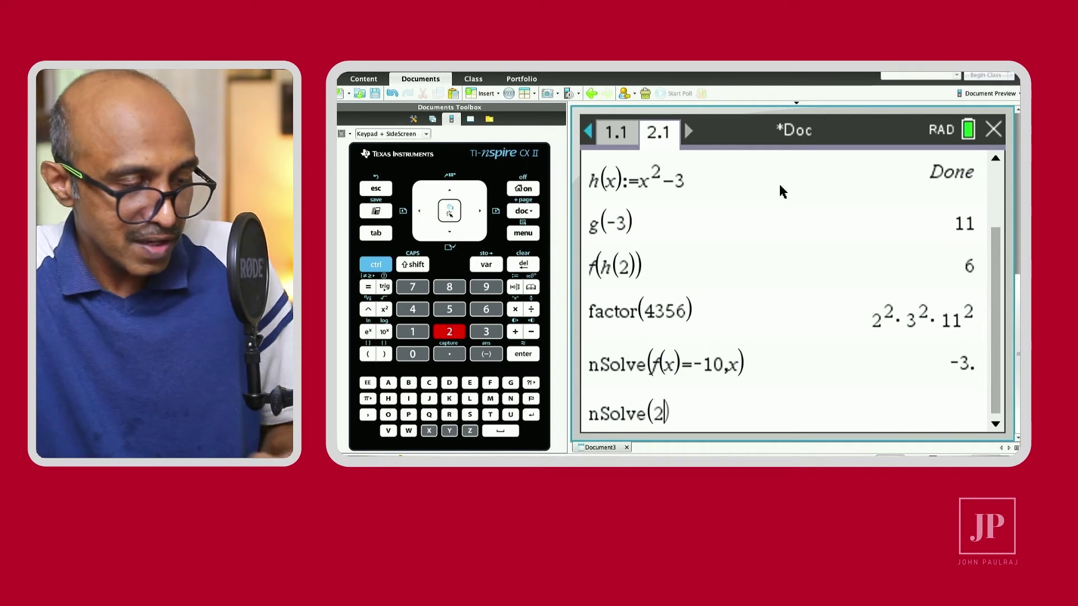
{"action": "type", "text": "^"}
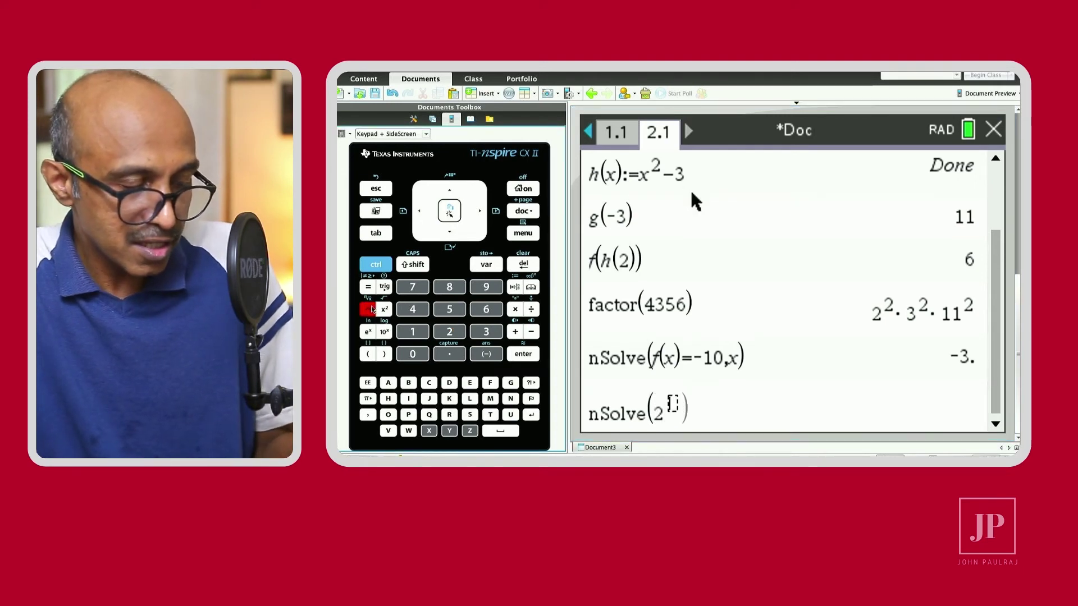
{"action": "type", "text": "x"}
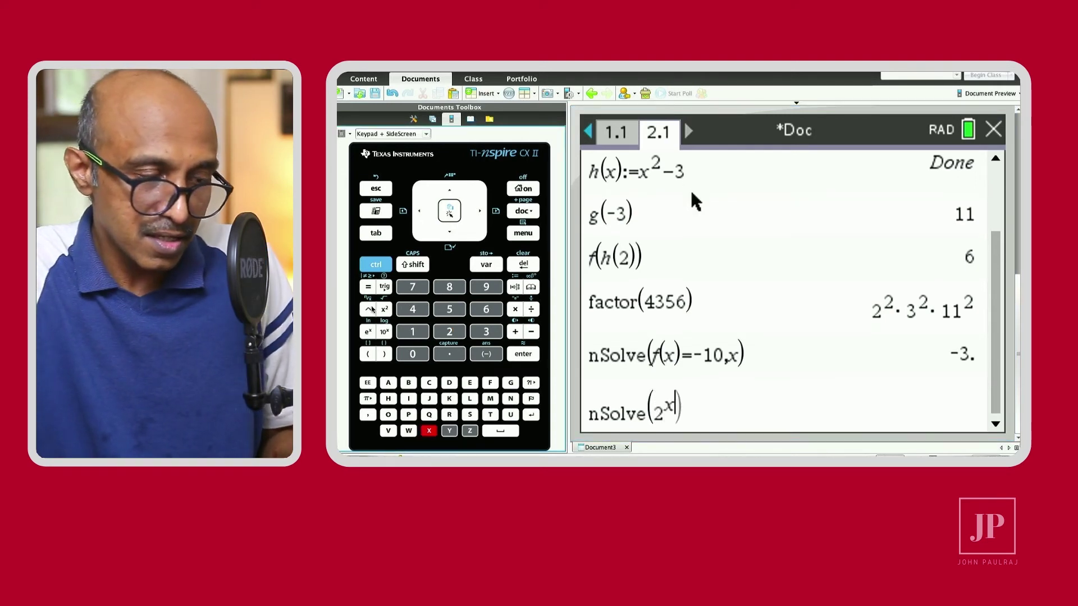
{"action": "key", "text": "Right"}
{"action": "type", "text": "="}
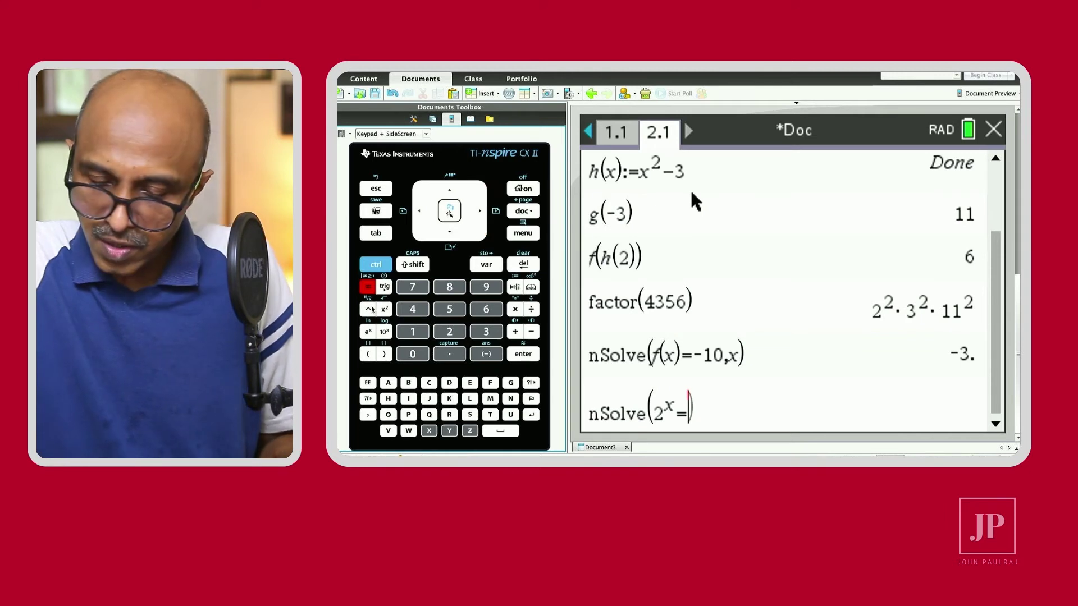
{"action": "type", "text": "3x"}
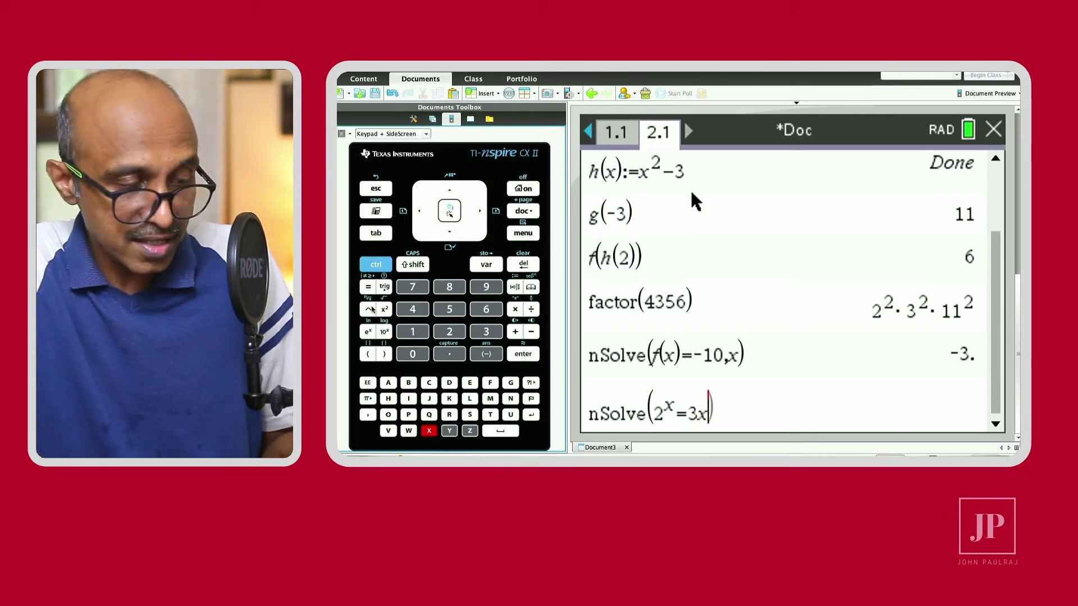
{"action": "type", "text": ",x"}
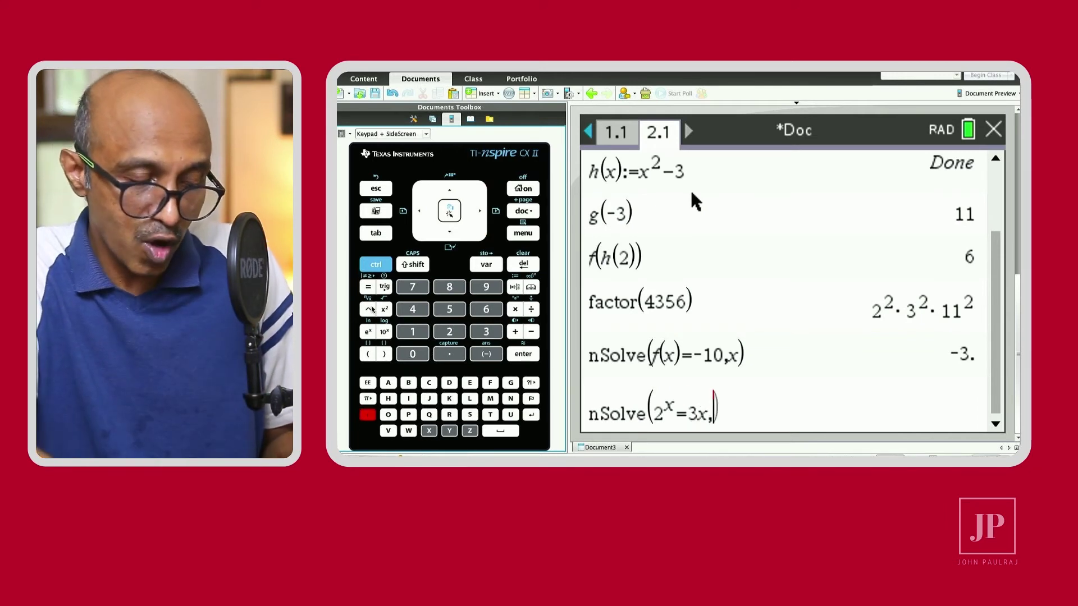
{"action": "key", "text": "Return"}
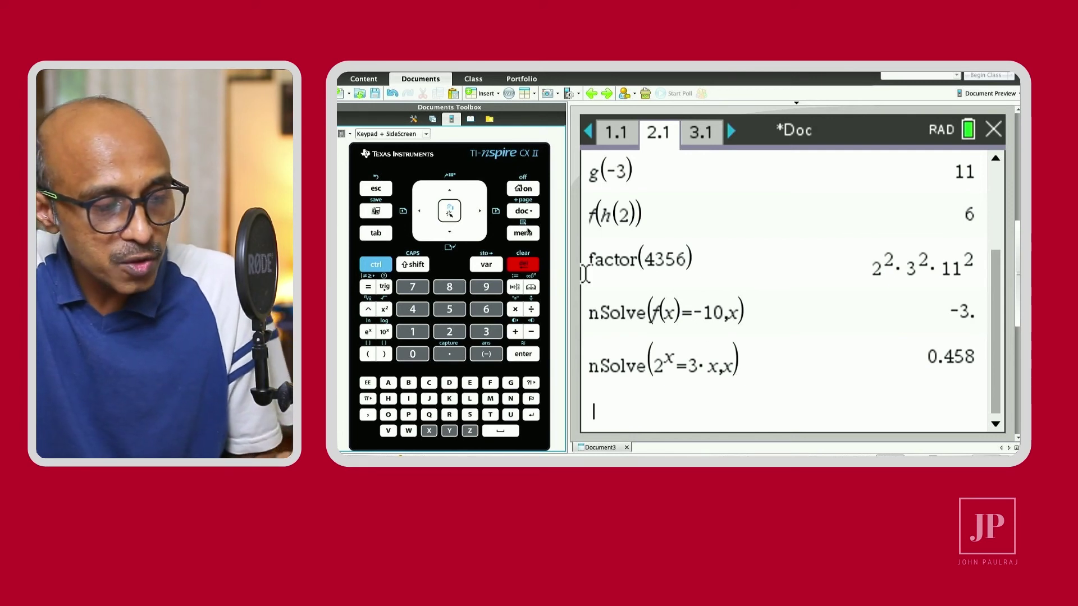
Start a new Numerical Solve entry and enter the fraction (2x-3)/5 as the first term of its equation
{"action": "key", "text": "ctrl+m"}
{"action": "left_click", "coordinate": [705, 183]}
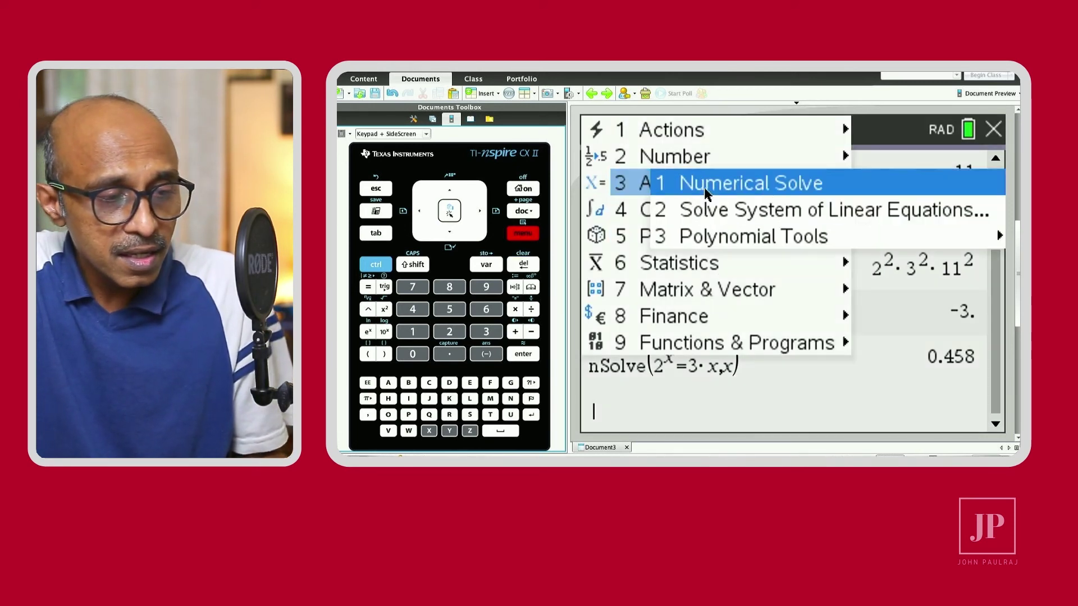
{"action": "left_click", "coordinate": [798, 185]}
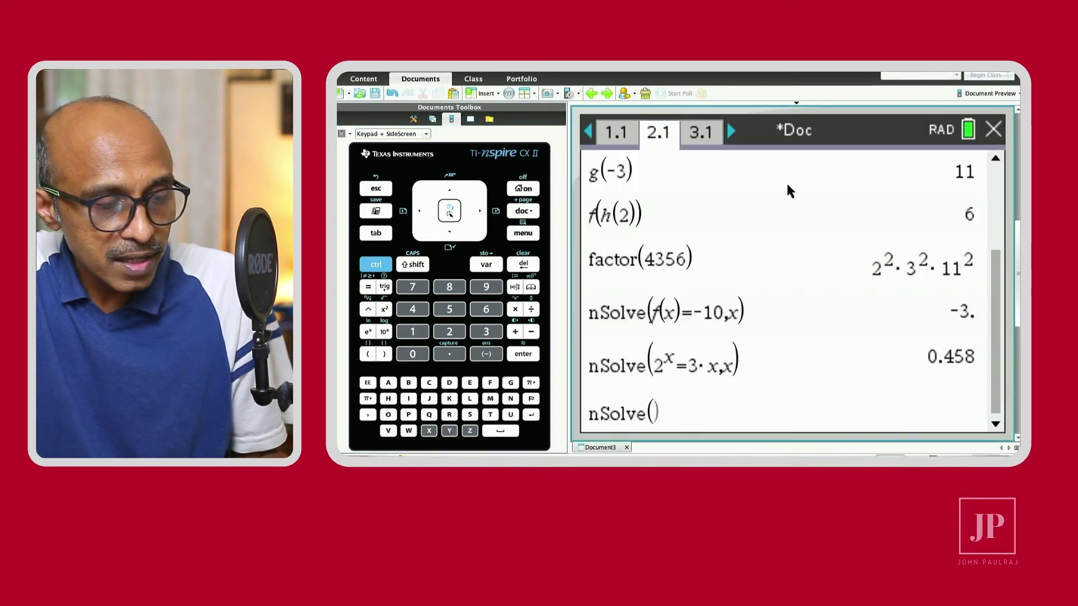
{"action": "key", "text": "ctrl"}
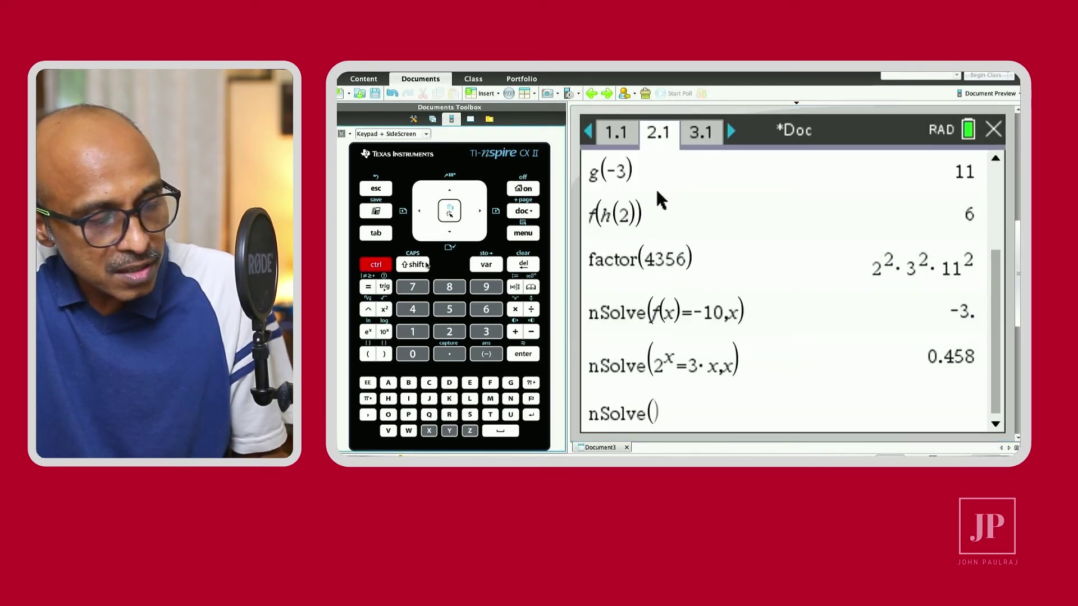
{"action": "key", "text": "ctrl+slash"}
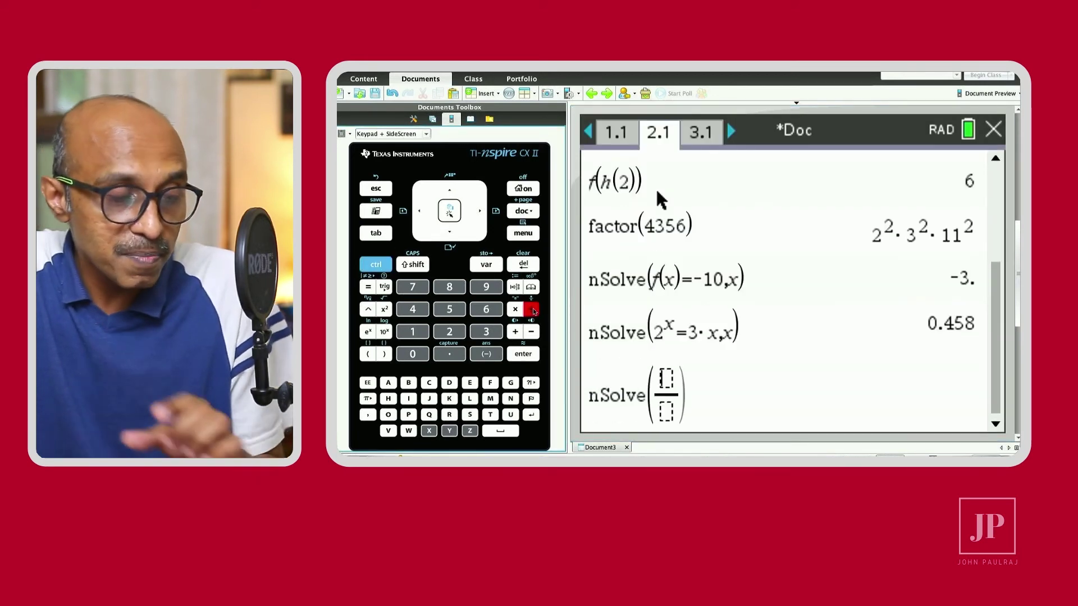
{"action": "type", "text": "2x-3)/5)"}
{"action": "left_click", "coordinate": [678, 411]}
{"action": "type", "text": "5"}
{"action": "key", "text": "Right"}
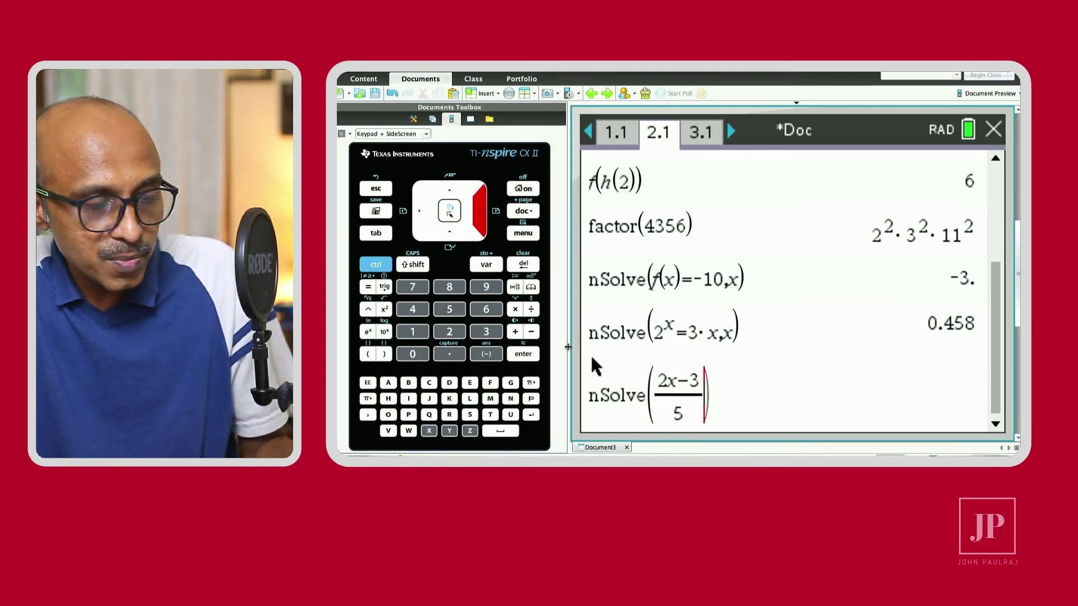
Subtract the fraction x/7 from (2x-3)/5 in the Numerical Solve equation
{"action": "type", "text": "-"}
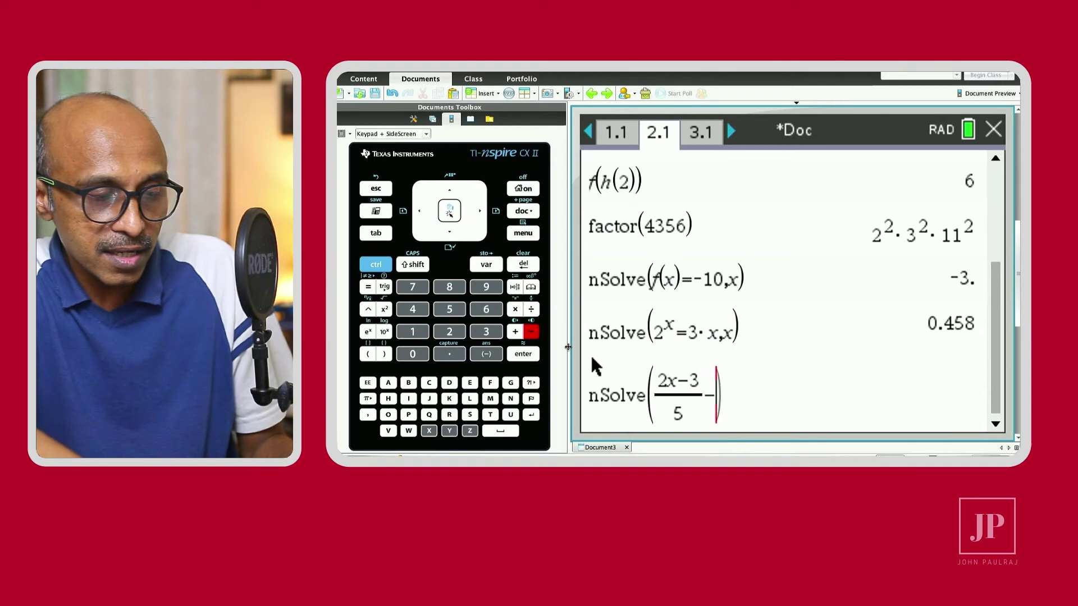
{"action": "left_click", "coordinate": [380, 267]}
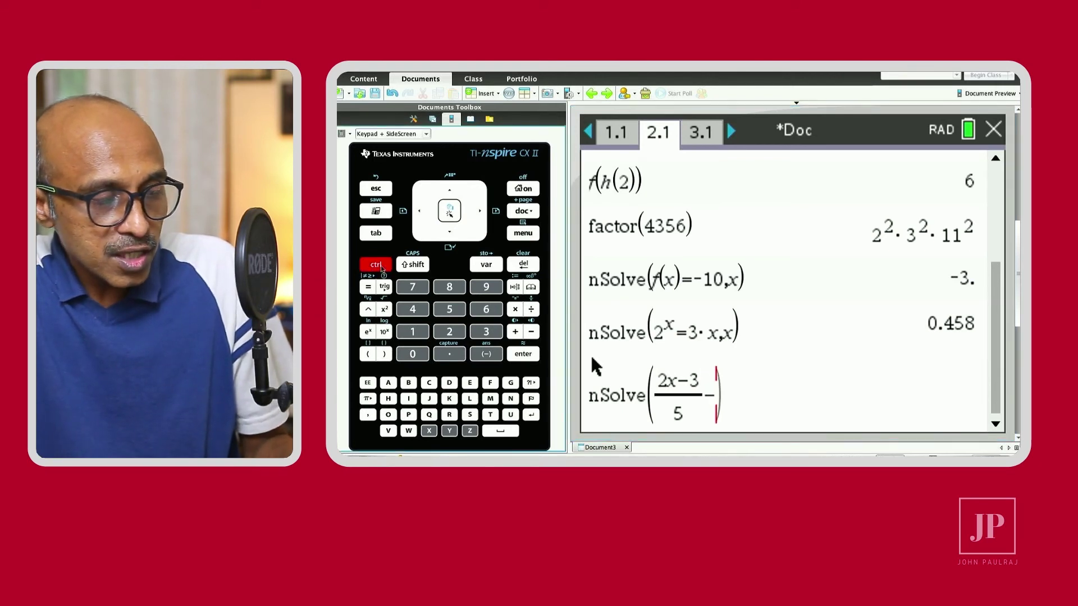
{"action": "left_click", "coordinate": [533, 310]}
{"action": "left_click", "coordinate": [429, 430]}
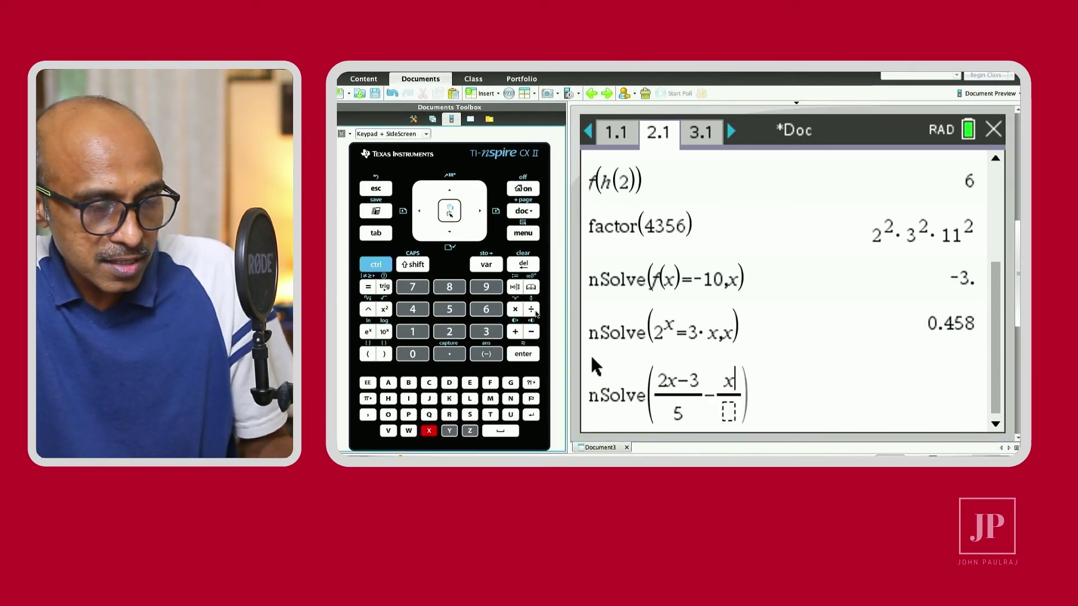
{"action": "left_click", "coordinate": [730, 410]}
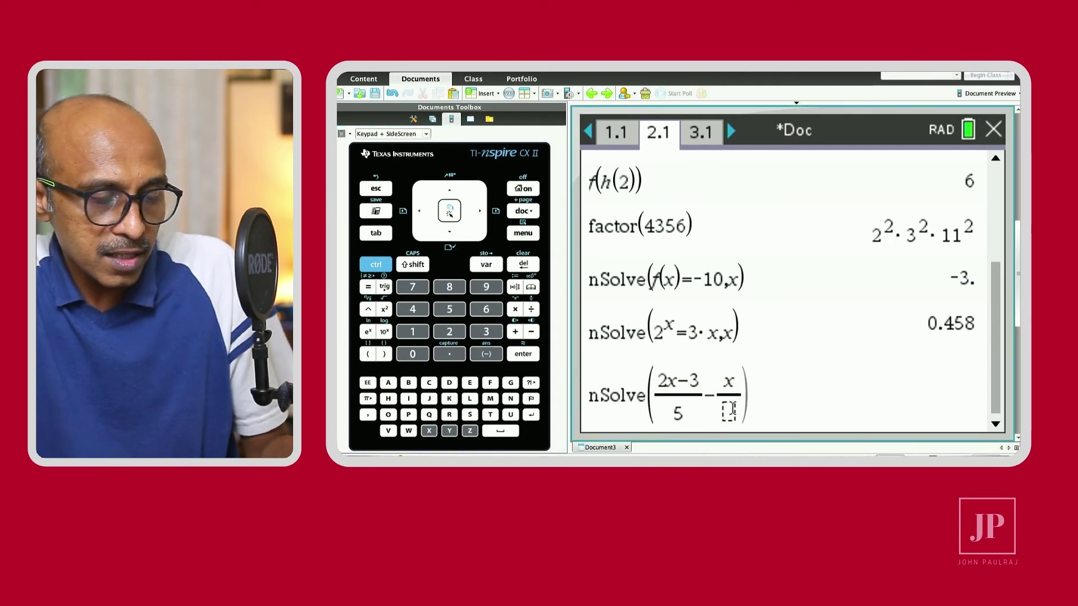
{"action": "type", "text": "7"}
{"action": "key", "text": "Right"}
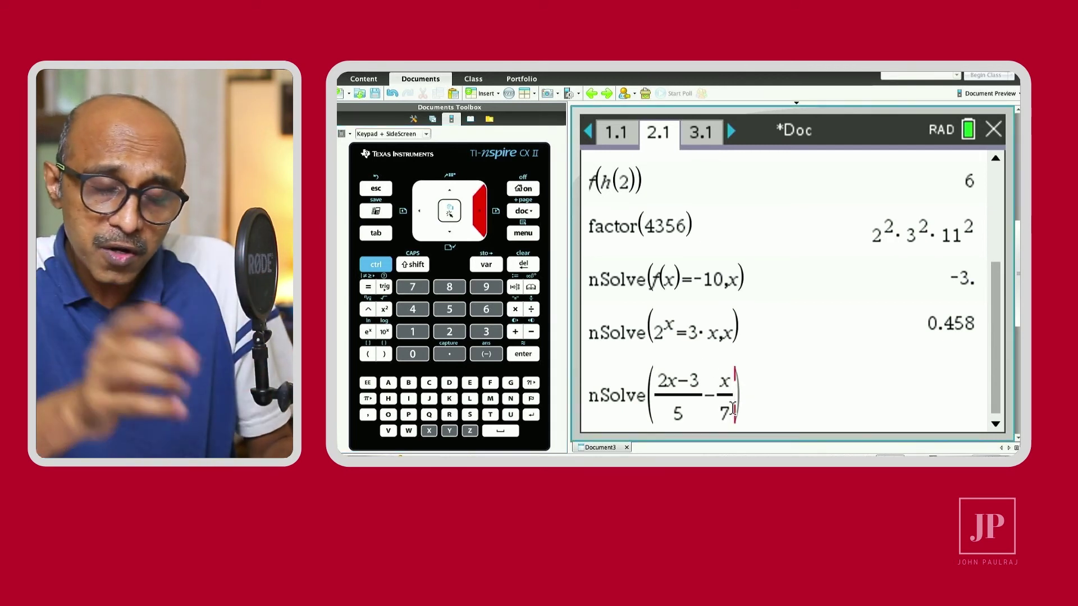
Set the equation's right side to 11 and solve it for x
{"action": "type", "text": "="}
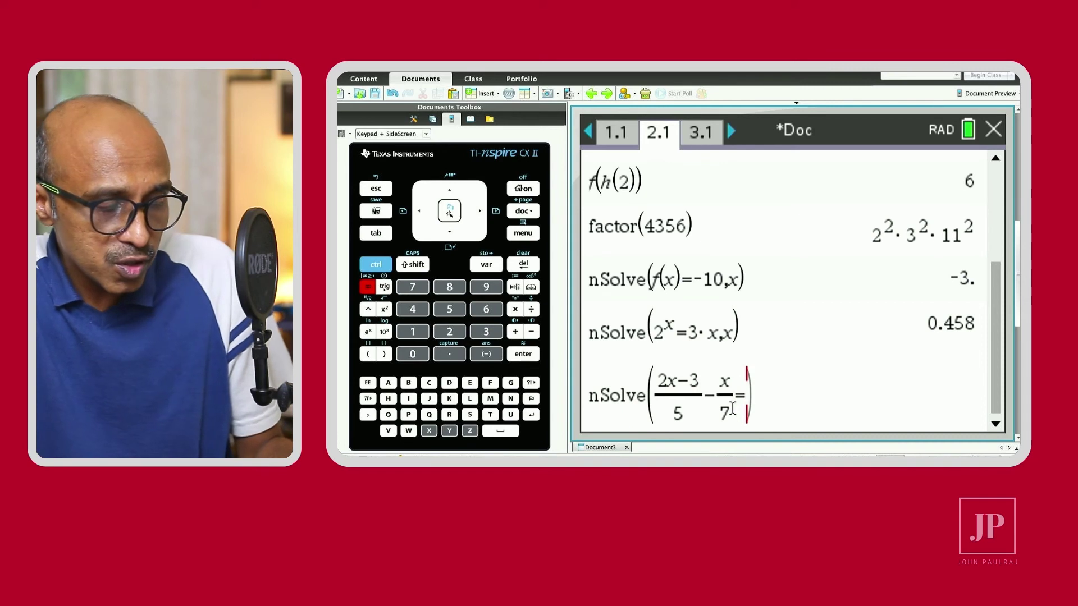
{"action": "type", "text": "11,"}
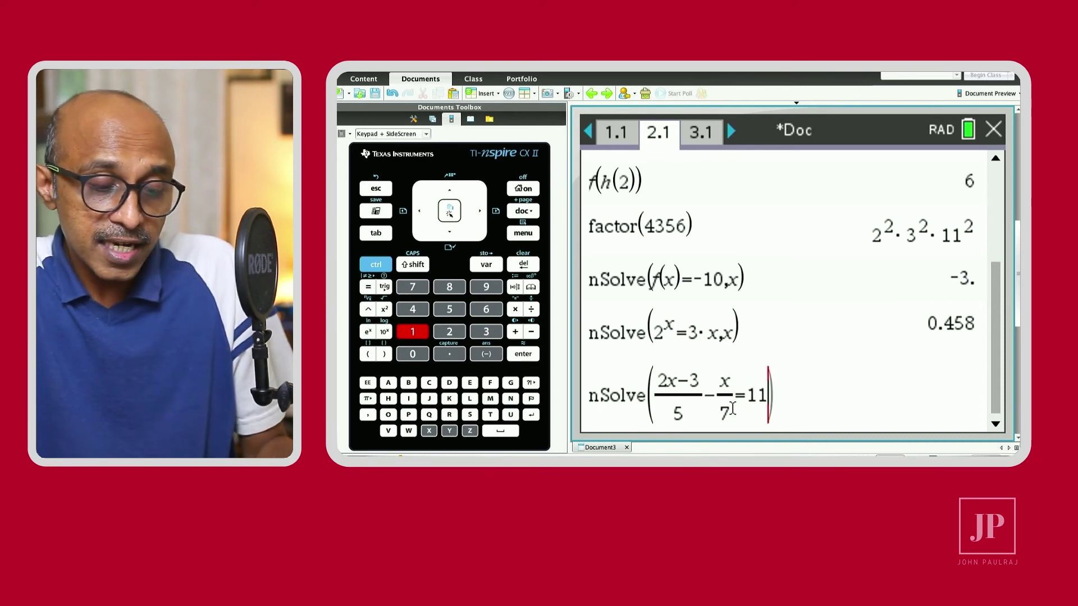
{"action": "type", "text": "x"}
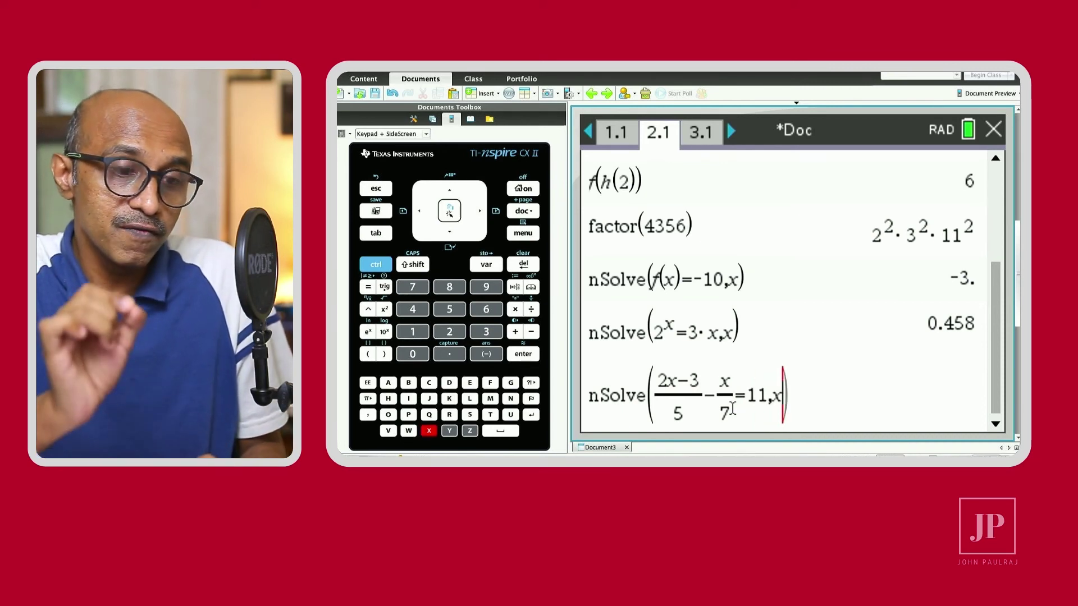
{"action": "key", "text": "Return"}
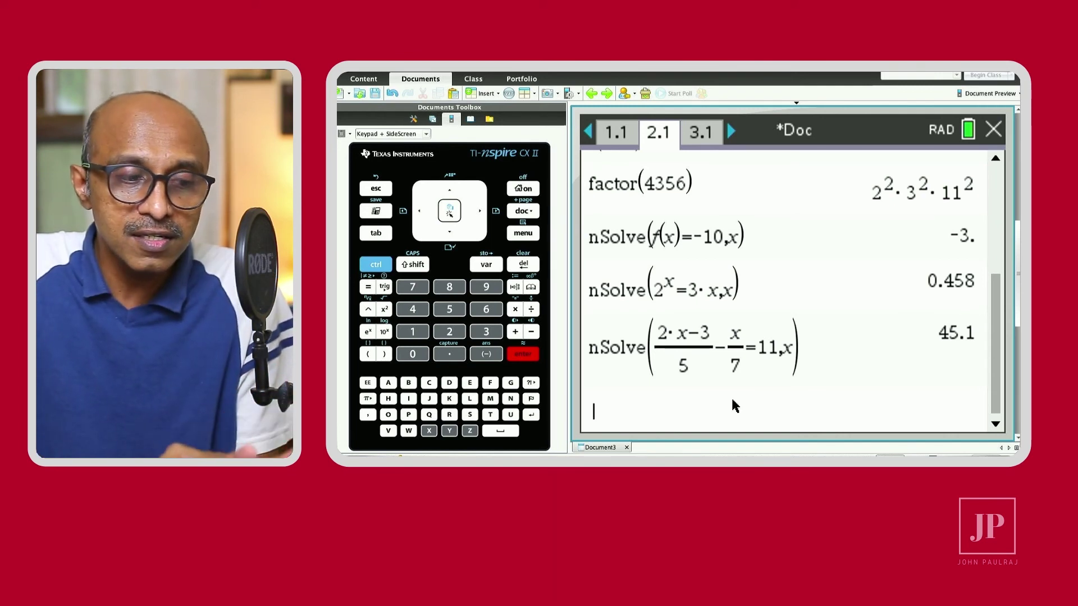
{"action": "key", "text": "Escape"}
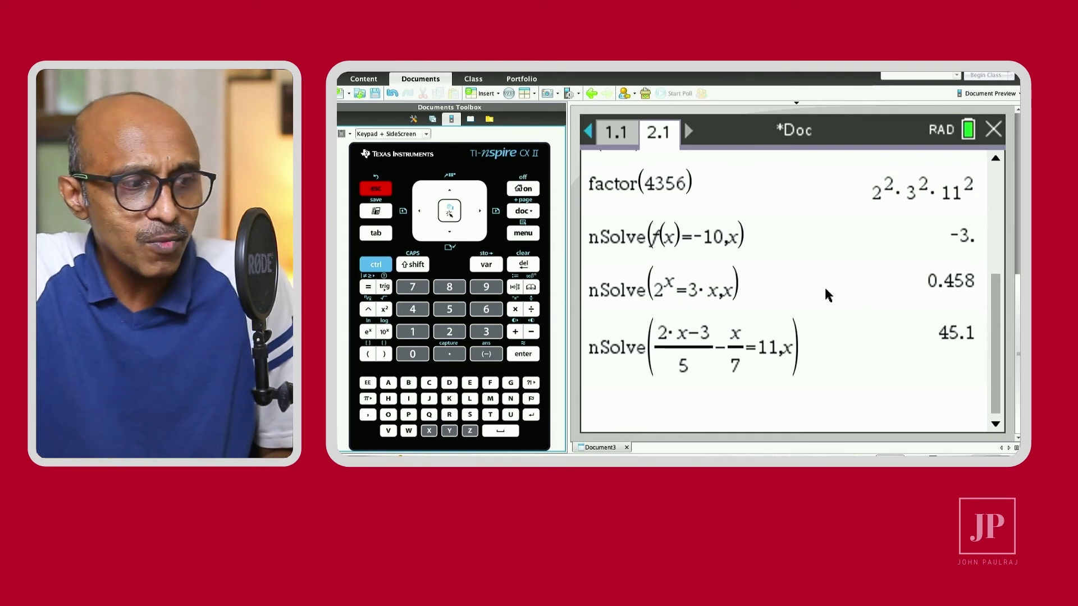
Insert a new problem into the document with a Calculator page
{"action": "left_click", "coordinate": [530, 212]}
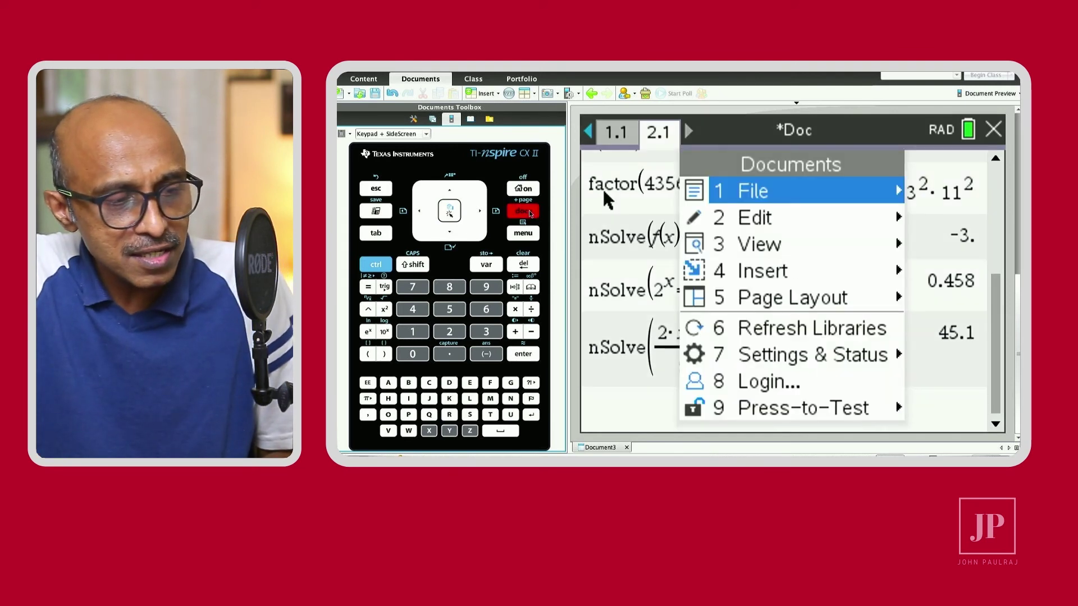
{"action": "mouse_move", "coordinate": [819, 272]}
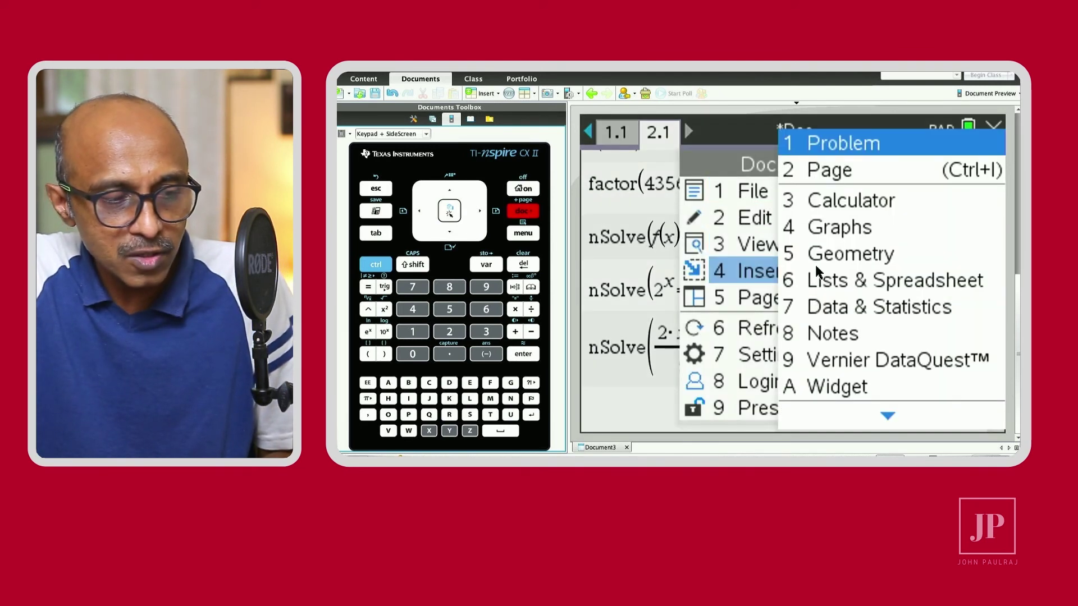
{"action": "left_click", "coordinate": [894, 144]}
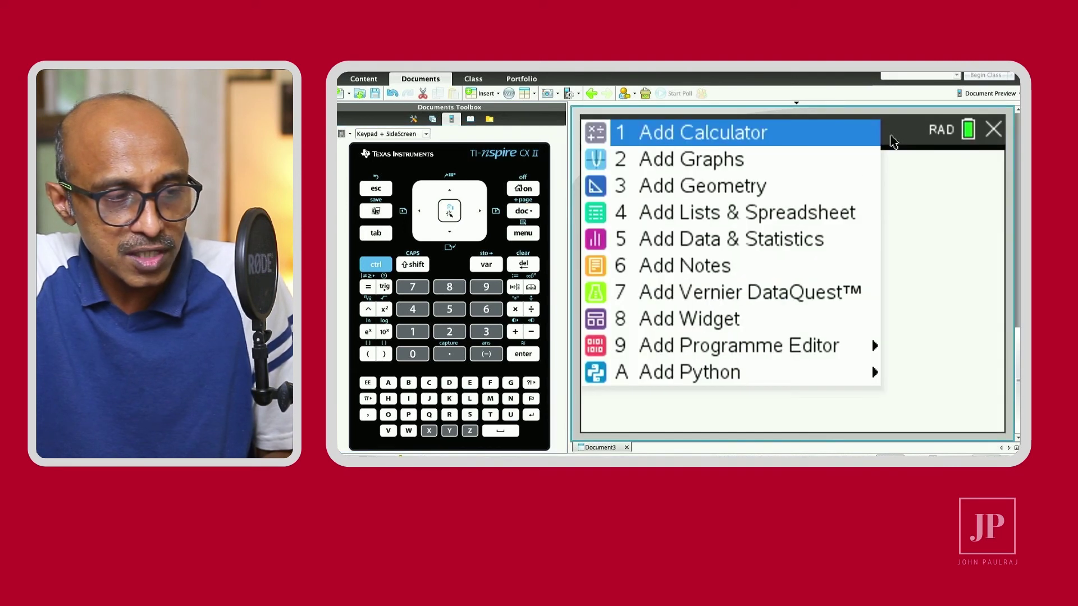
{"action": "left_click", "coordinate": [818, 132]}
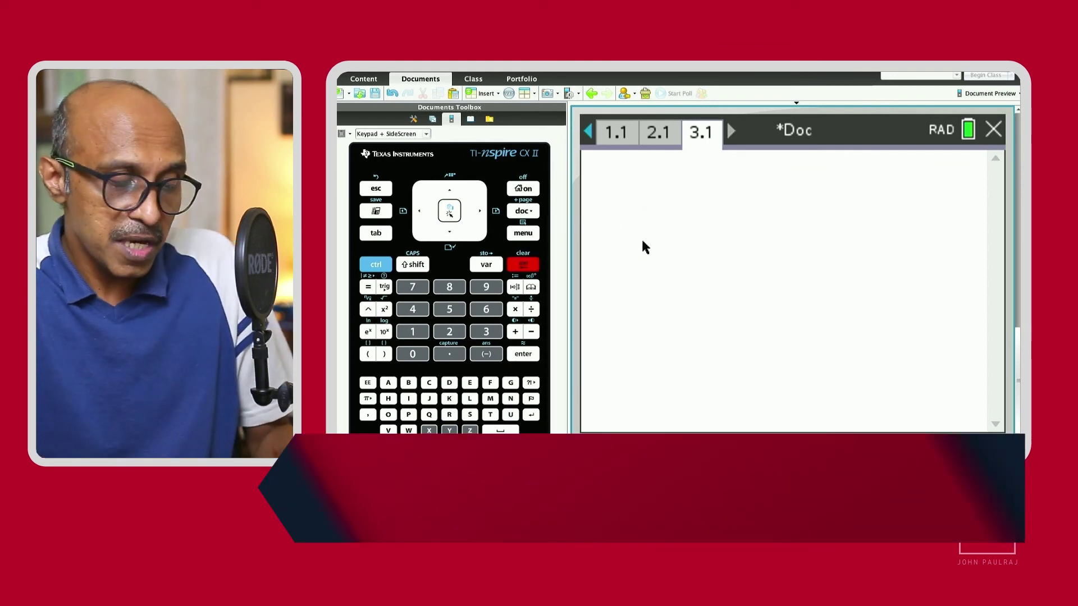
Define the function f(x):=sin(2x) on the new Calculator page
{"action": "type", "text": "f(x"}
{"action": "key", "text": "Right"}
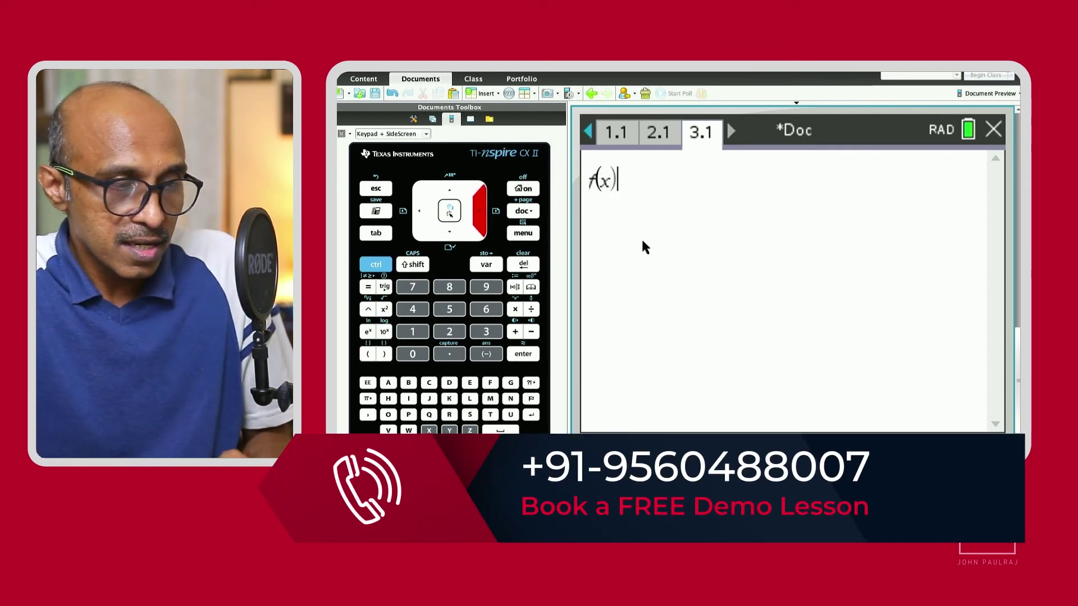
{"action": "type", "text": ":="}
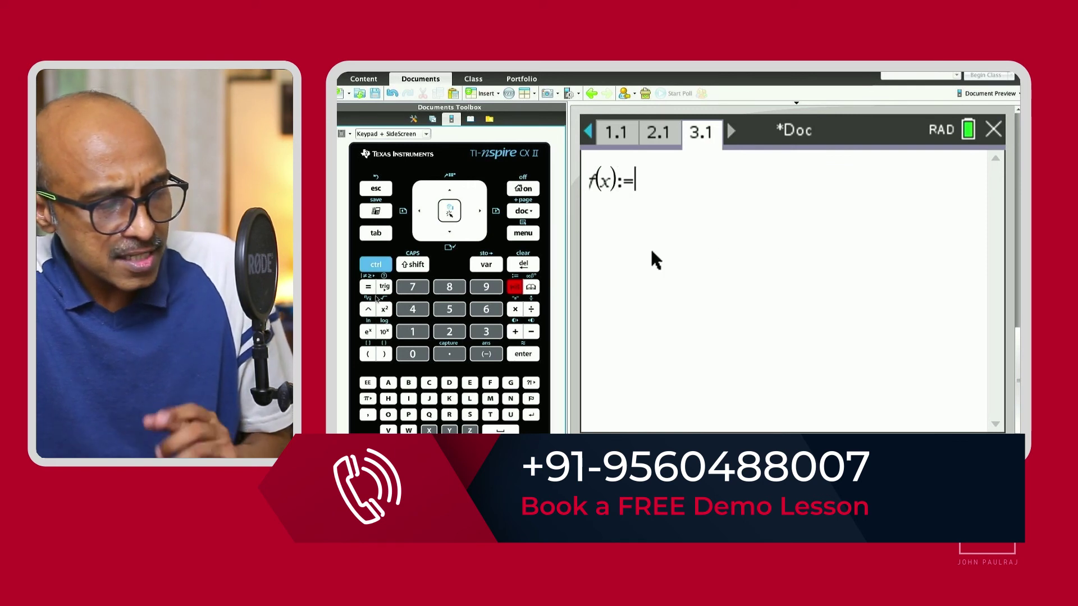
{"action": "left_click", "coordinate": [384, 288]}
{"action": "left_click", "coordinate": [636, 209]}
{"action": "type", "text": "2x"}
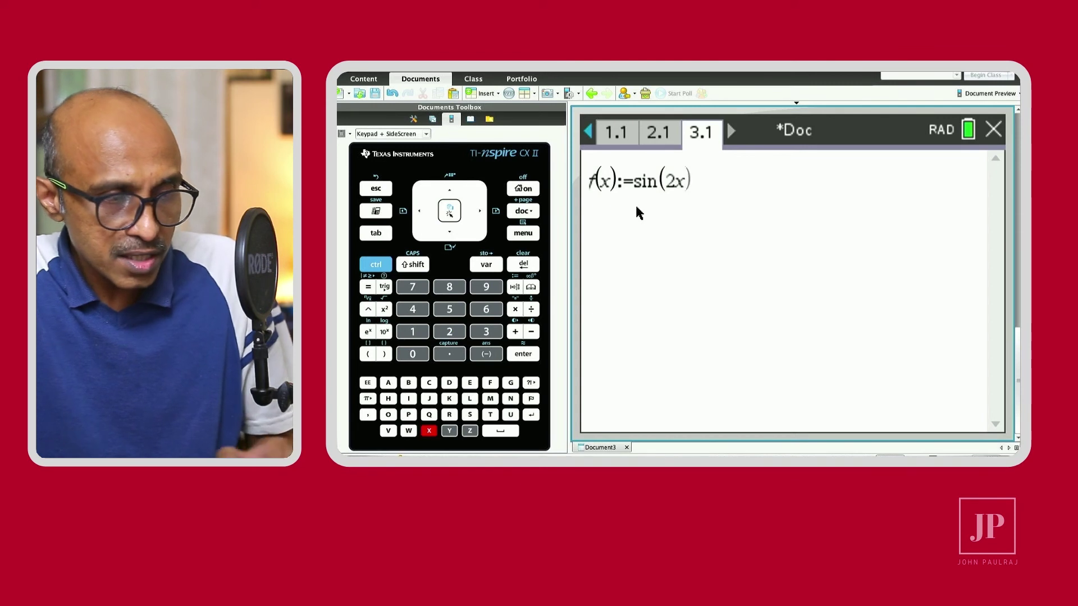
{"action": "key", "text": "Right"}
{"action": "key", "text": "Return"}
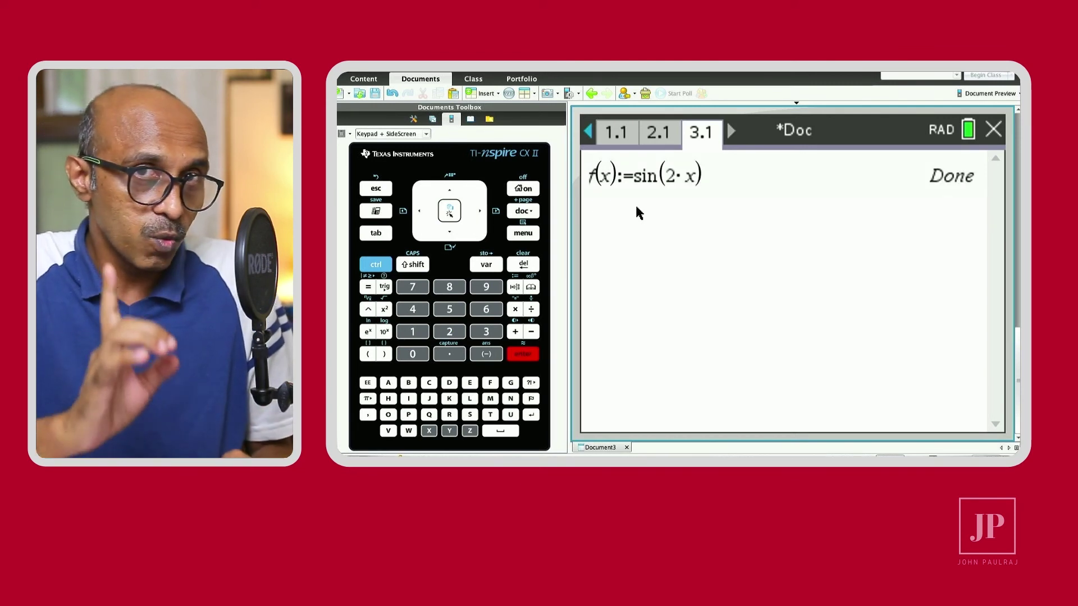
Start a Numerical Solve entry containing the derivative of f(x) with respect to x, using the first-derivative template
{"action": "left_click", "coordinate": [527, 233]}
{"action": "mouse_move", "coordinate": [673, 183]}
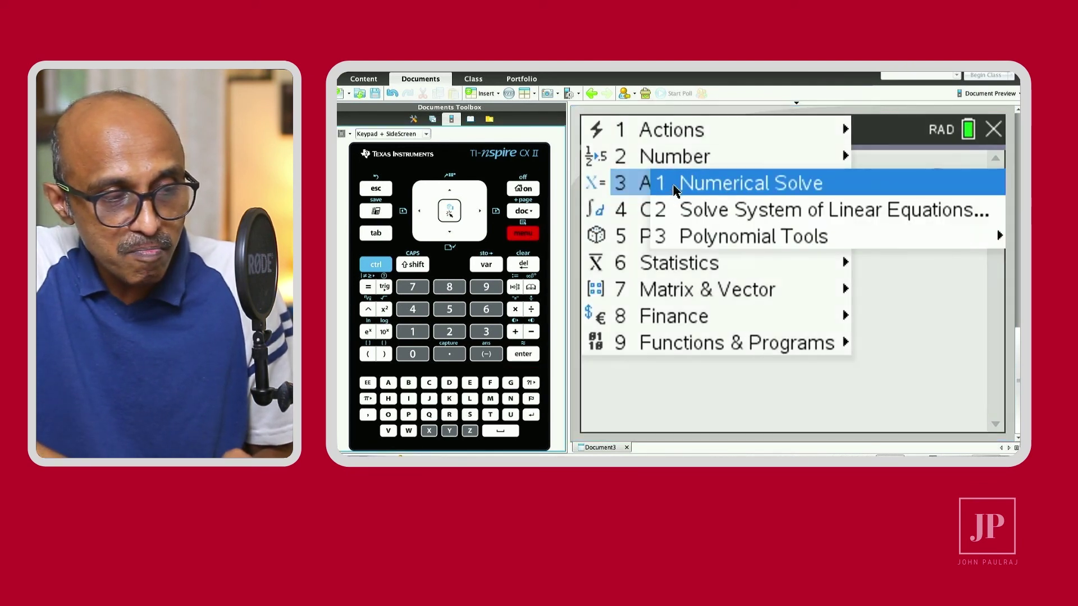
{"action": "left_click", "coordinate": [708, 188]}
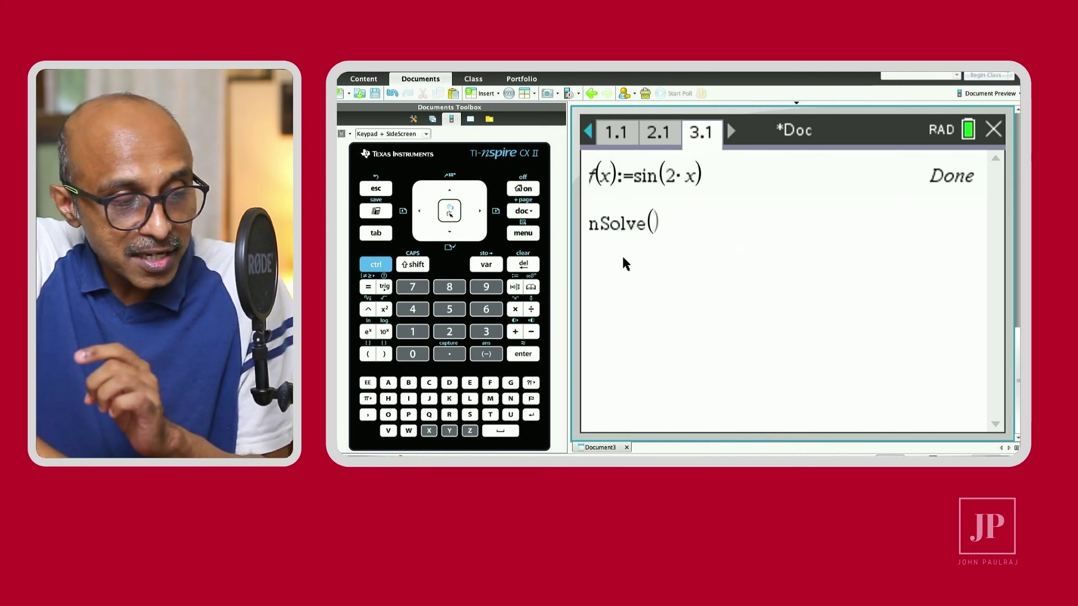
{"action": "left_click", "coordinate": [515, 287]}
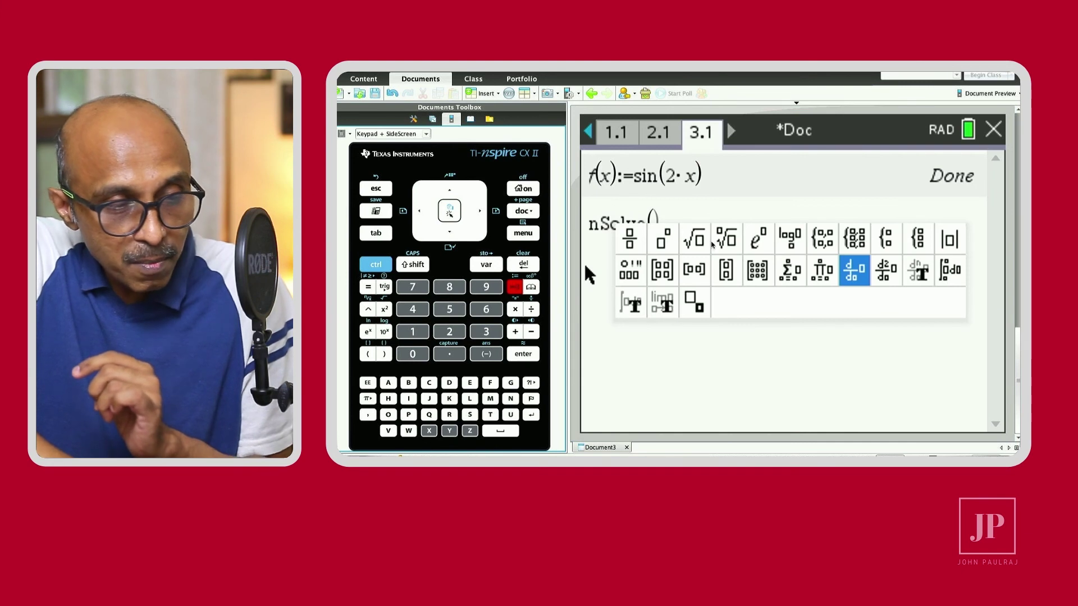
{"action": "left_click", "coordinate": [860, 273]}
{"action": "left_click", "coordinate": [859, 274]}
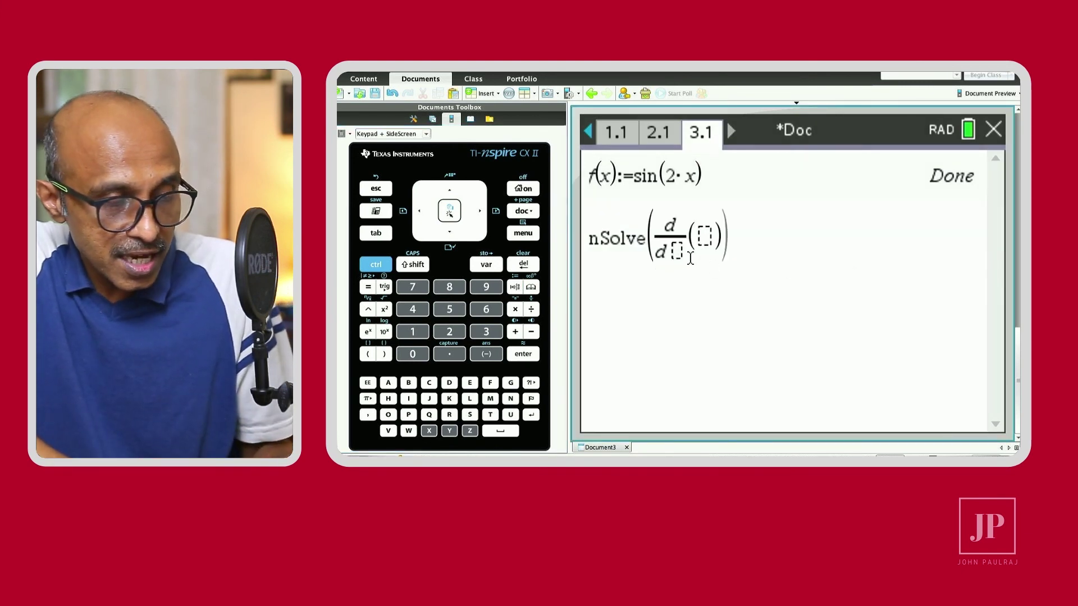
{"action": "type", "text": "x"}
{"action": "left_click", "coordinate": [698, 235]}
{"action": "type", "text": "f"}
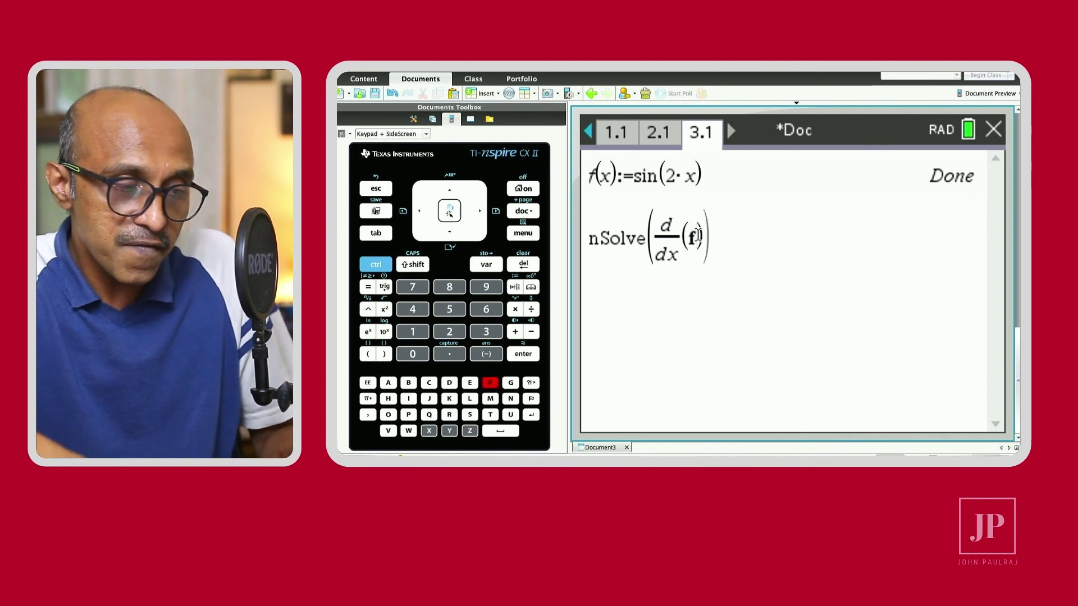
{"action": "type", "text": "(x"}
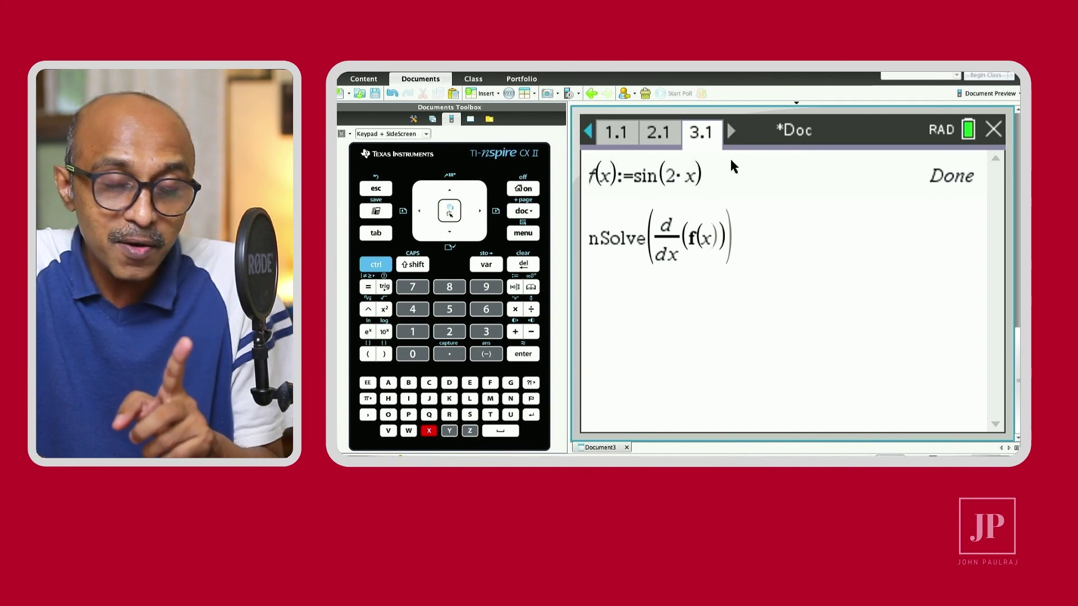
Set the derivative of f(x) equal to 0 and solve the equation for x
{"action": "left_click", "coordinate": [727, 241]}
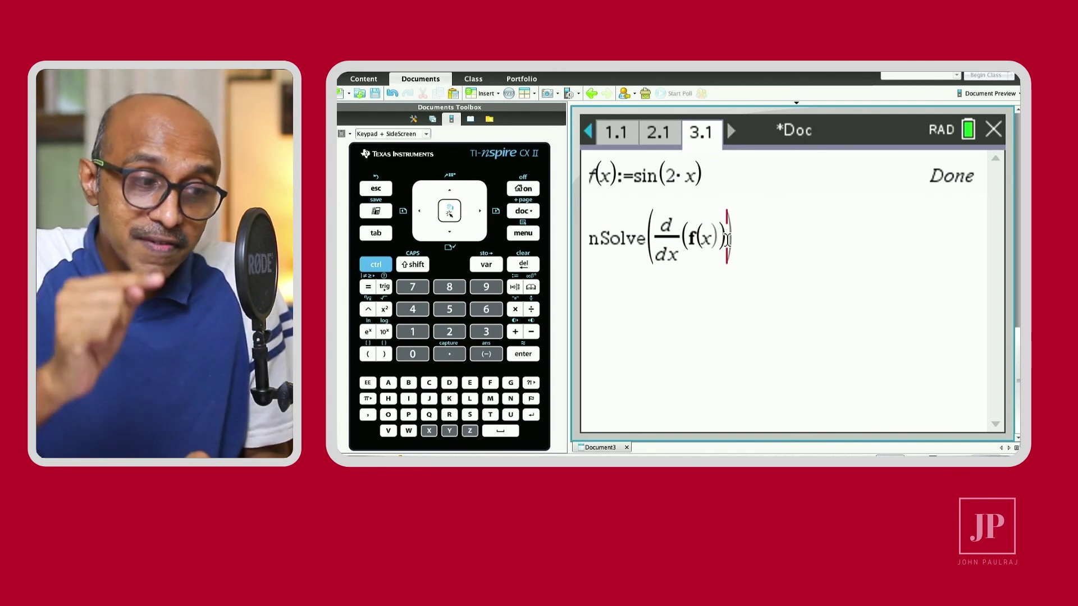
{"action": "type", "text": "="}
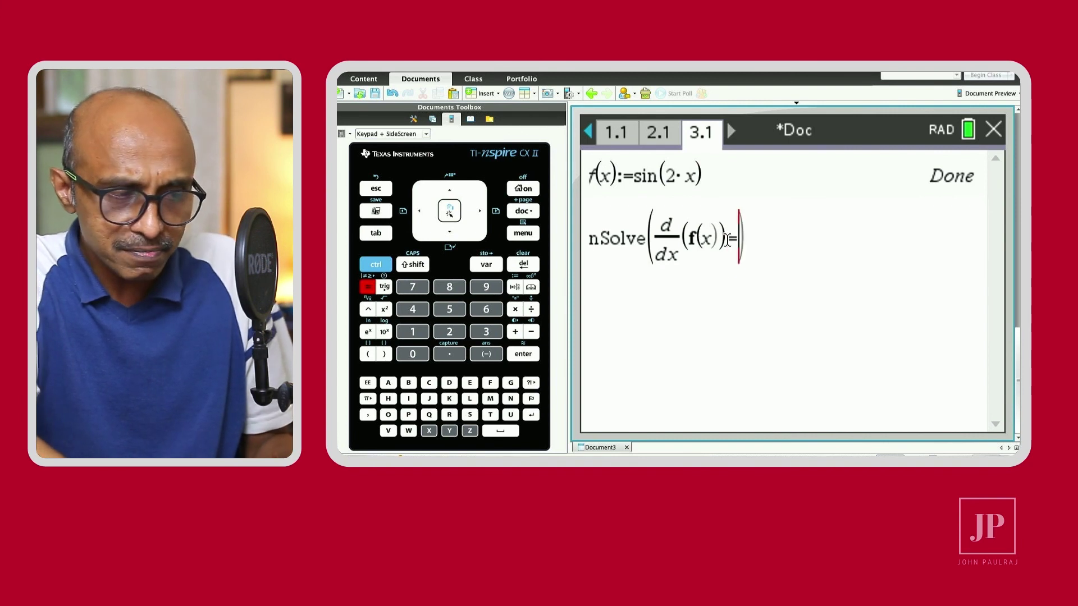
{"action": "type", "text": "0"}
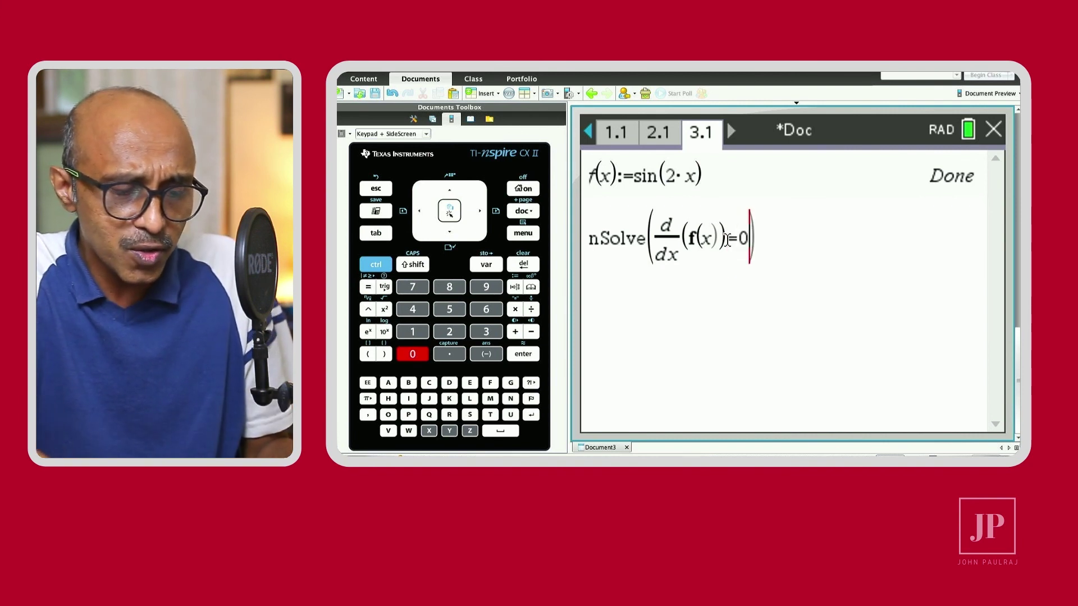
{"action": "type", "text": ",x"}
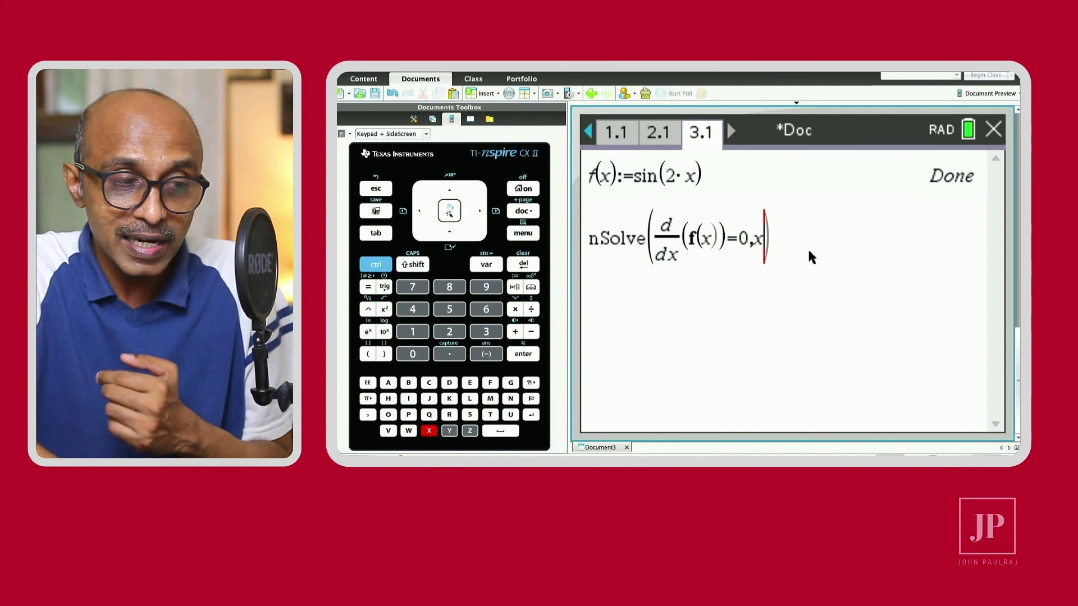
{"action": "key", "text": "Return"}
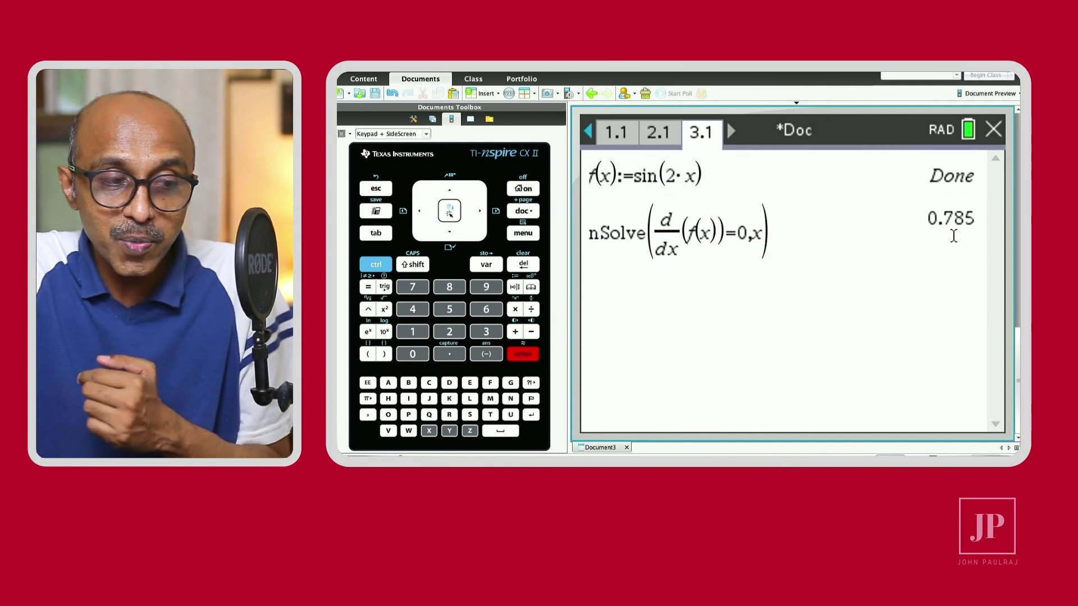
{"action": "key", "text": "Escape"}
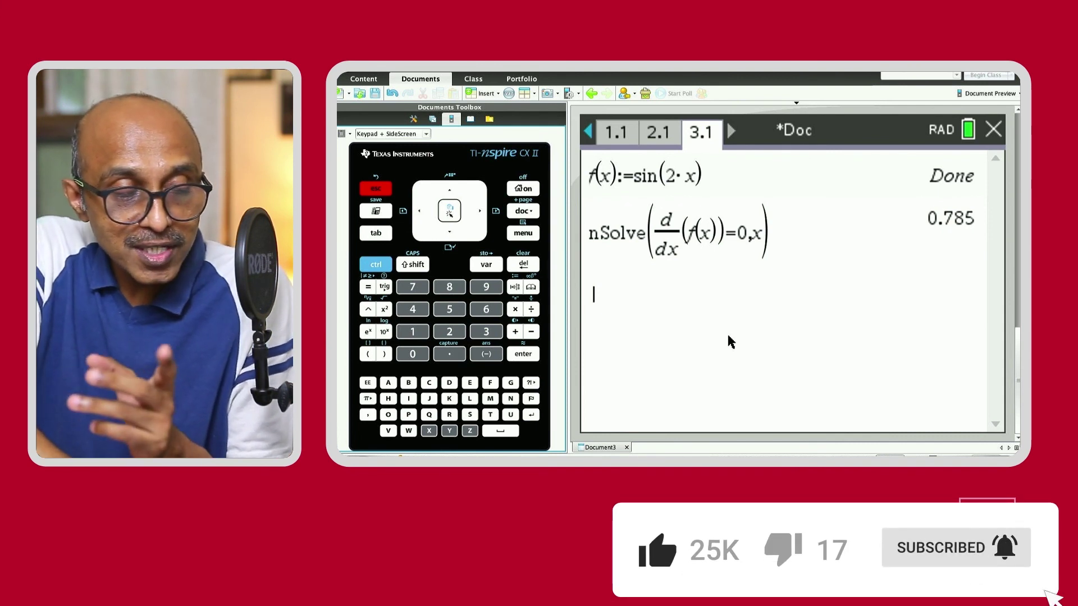
Open the Algebra commands for the Calculator page
{"action": "left_click", "coordinate": [531, 235]}
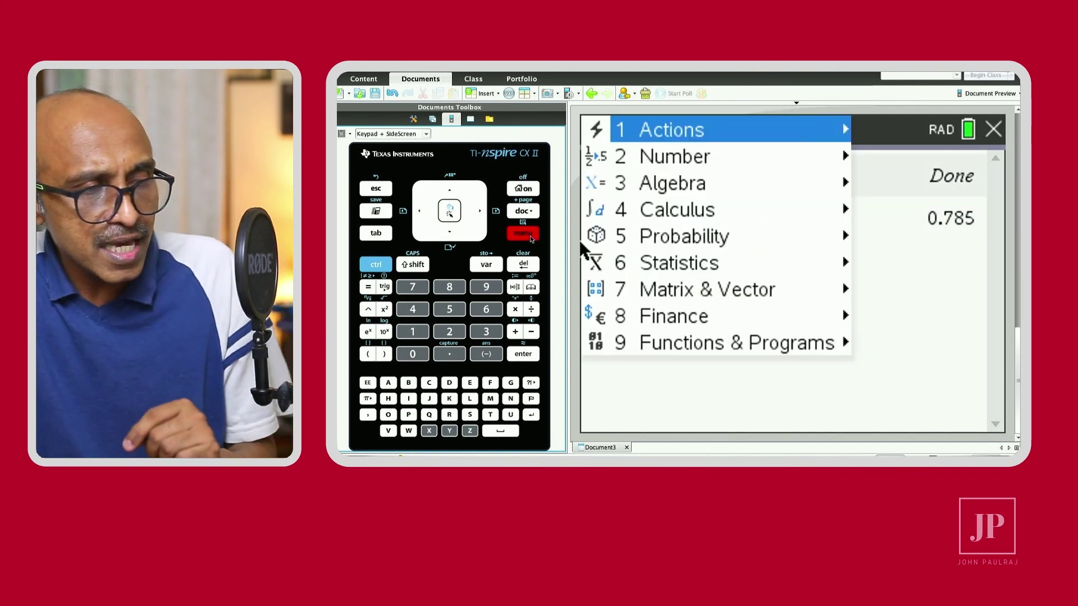
{"action": "left_click", "coordinate": [709, 191]}
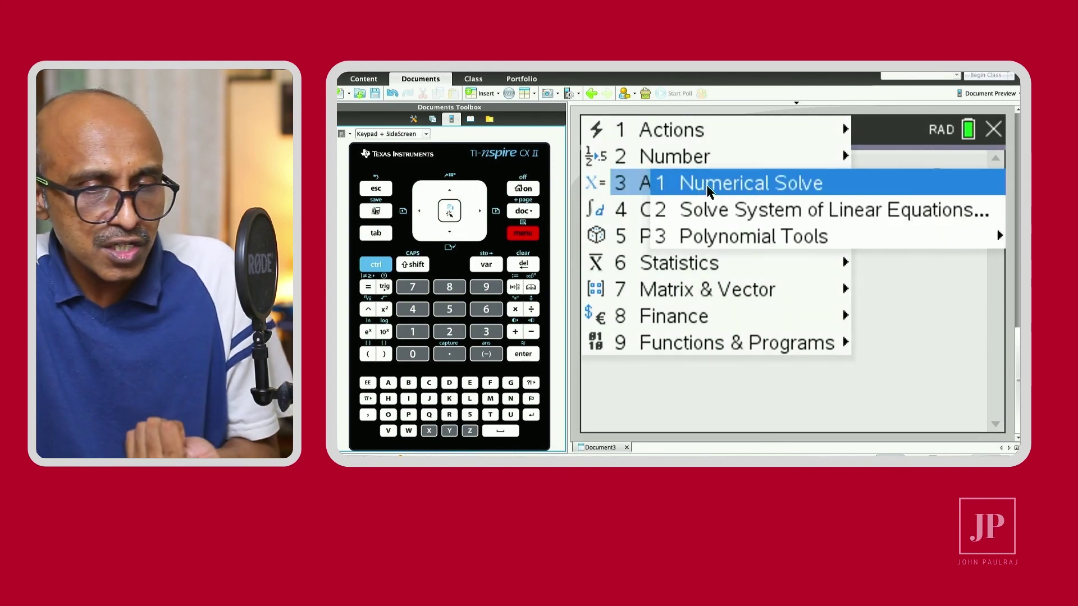